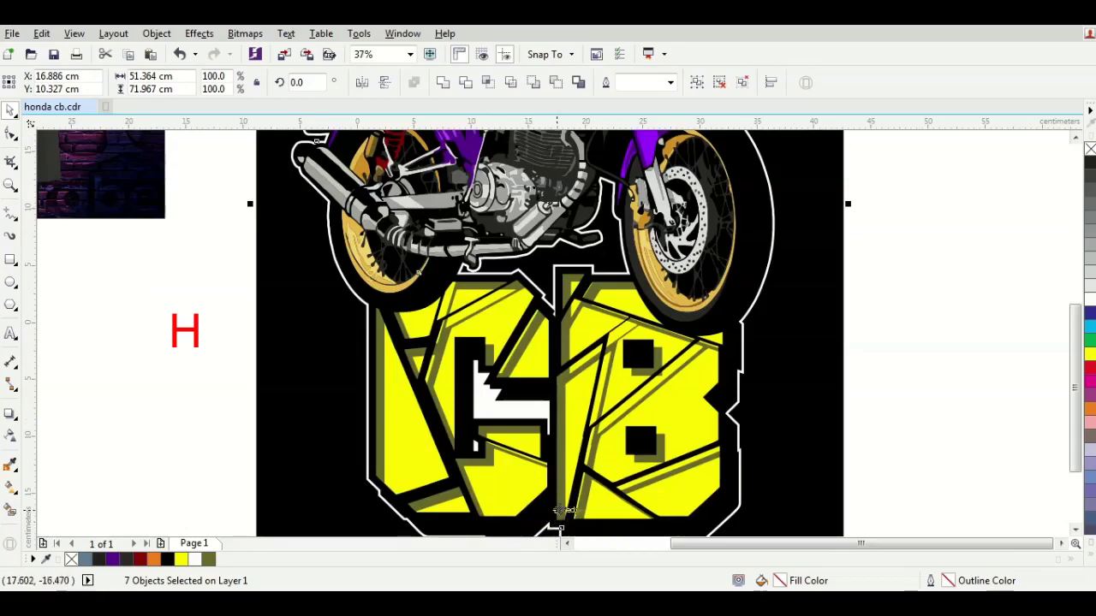
Step: Examine the Honda CB artwork and the front and back views in the T-shirt mockup beside it
key(F3)
click(718, 222)
scroll(477, 256, down, 1)
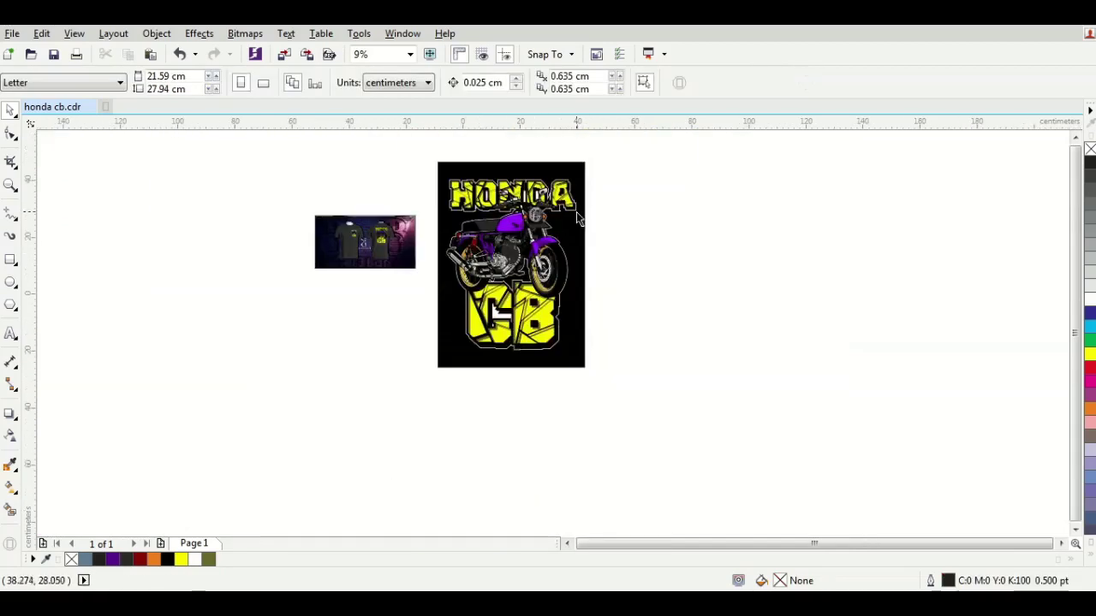
scroll(503, 242, up, 1)
scroll(81, 254, up, 3)
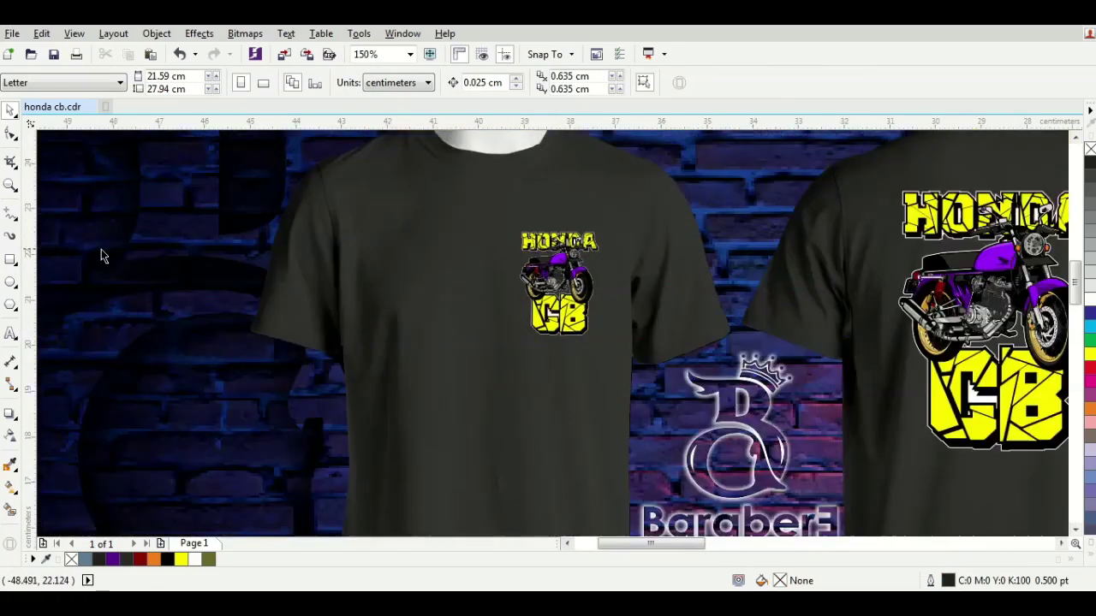
scroll(770, 248, down, 1)
scroll(834, 250, up, 1)
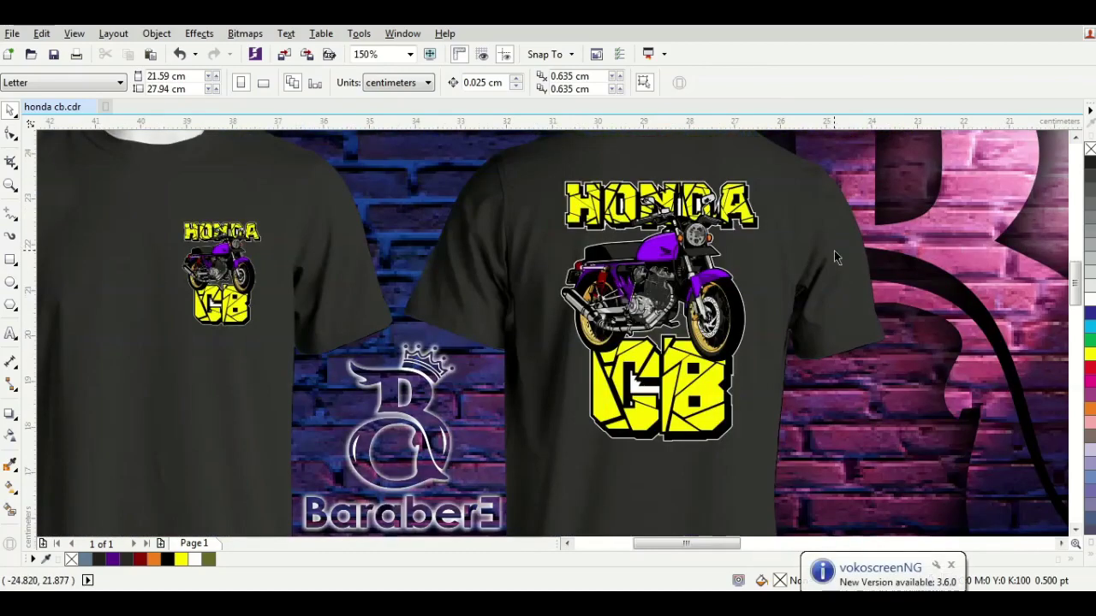
scroll(295, 266, down, 3)
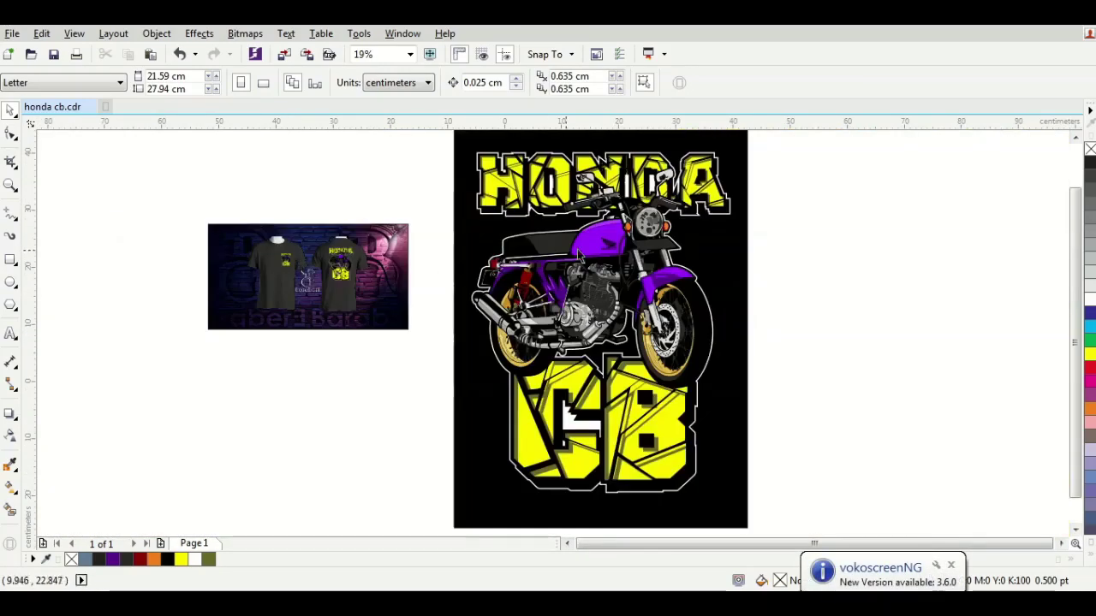
scroll(539, 210, down, 1)
scroll(669, 226, up, 1)
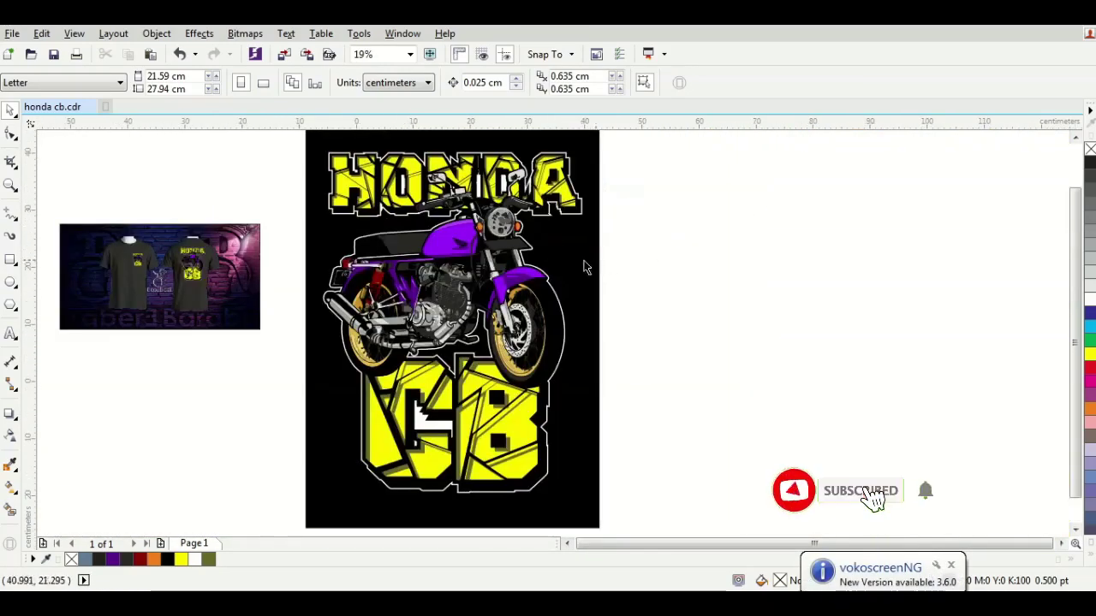
Step: Move the HONDA lettering off the black background into the empty area beside it, and undo the move
click(560, 167)
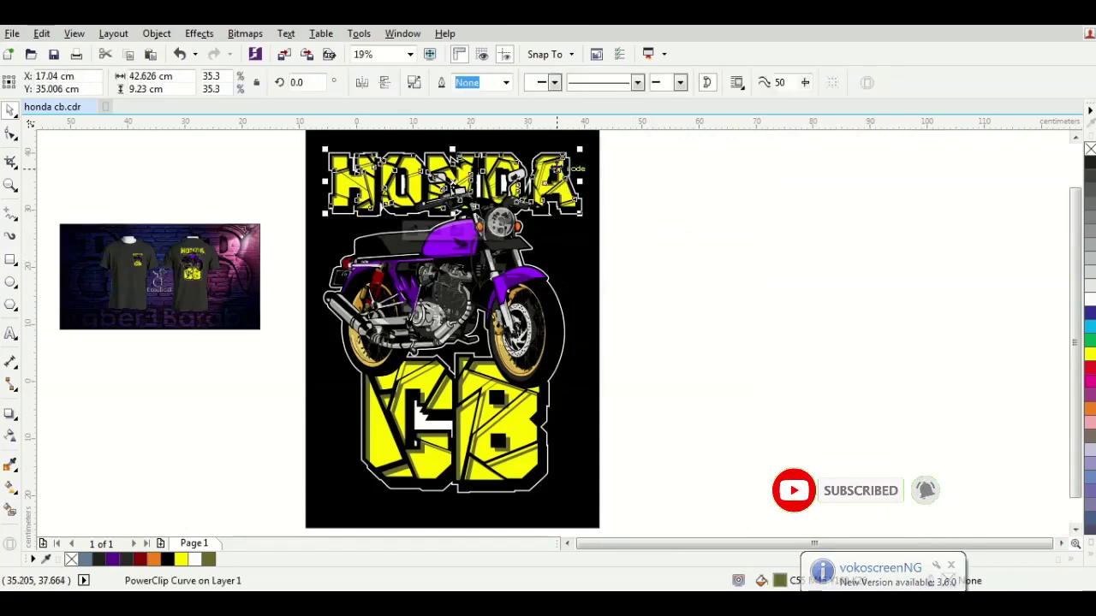
drag(275, 136, 620, 231)
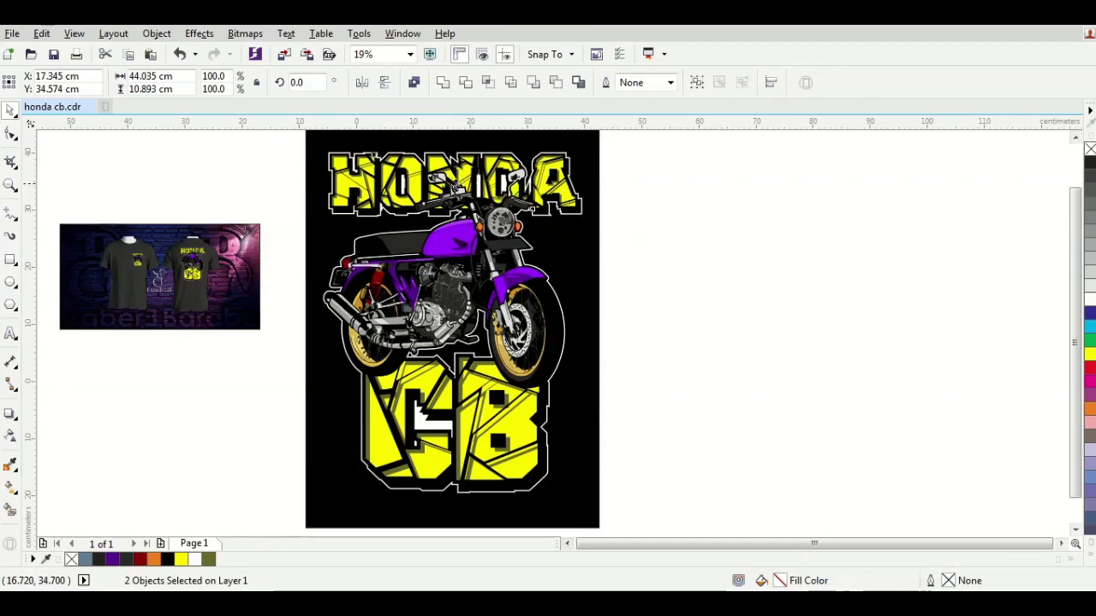
drag(450, 184, 743, 243)
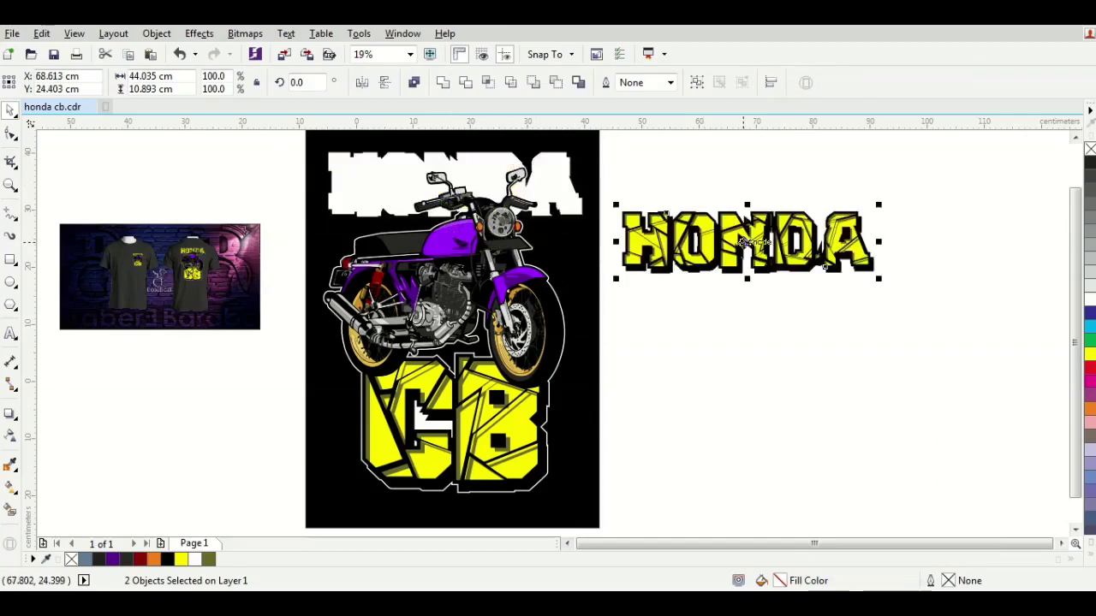
key(ctrl+z)
click(715, 236)
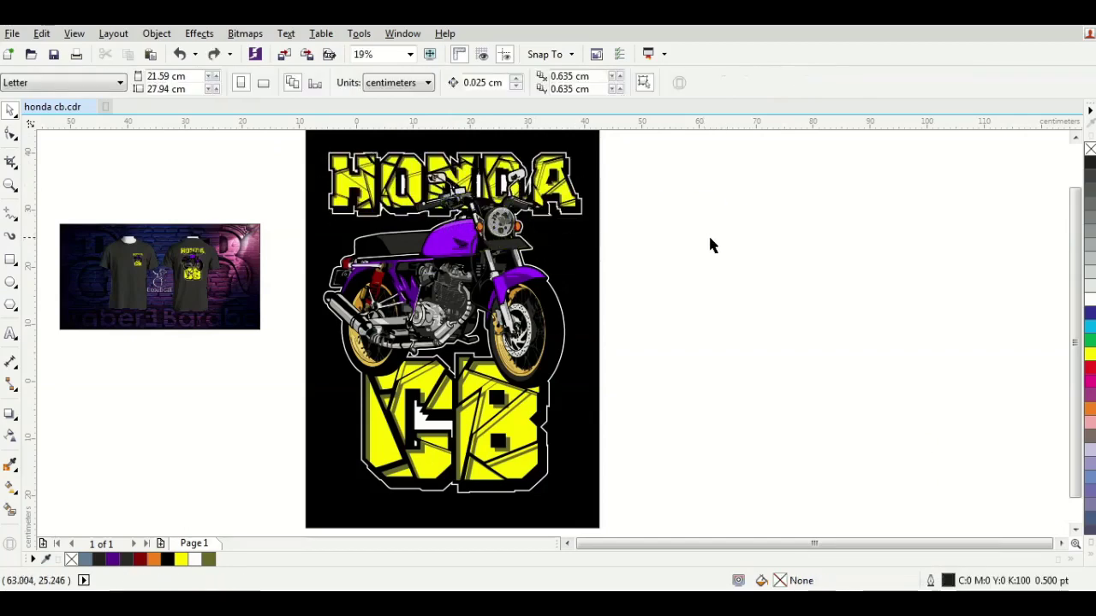
Step: Move the HONDA lettering beside the black background and pull its yellow PowerClip letters below the black backing shape
scroll(566, 308, up, 2)
scroll(552, 308, down, 2)
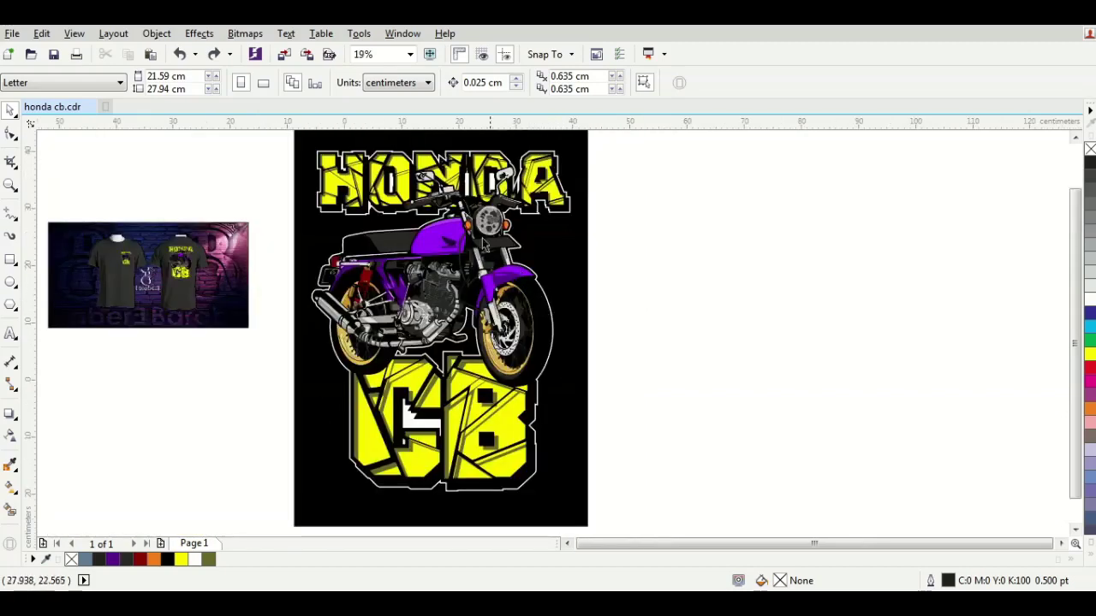
drag(275, 157, 635, 234)
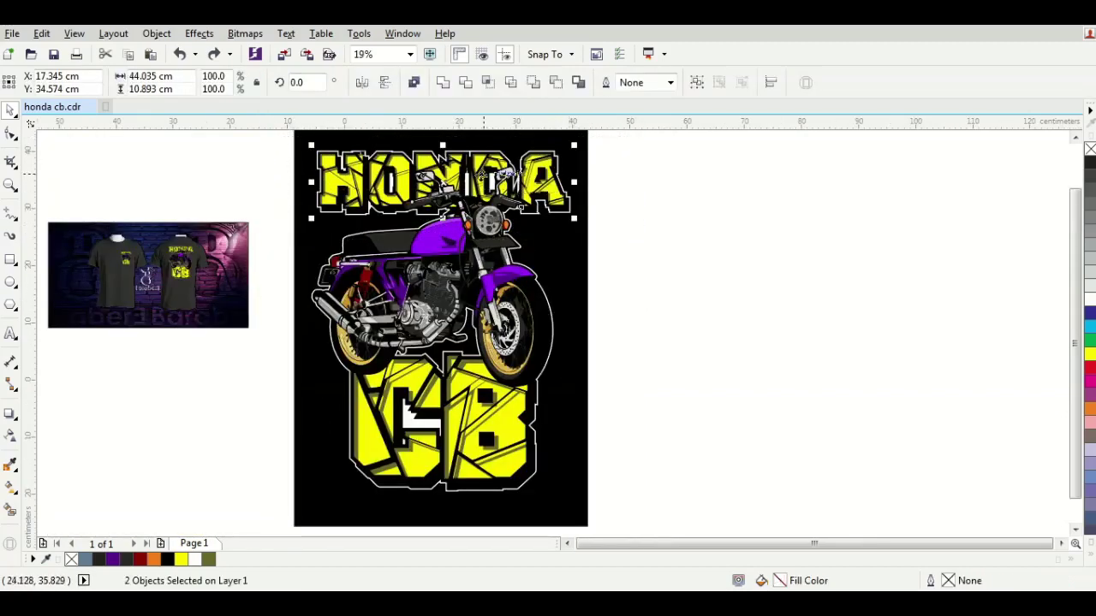
drag(484, 176, 796, 340)
scroll(884, 182, up, 2)
click(846, 215)
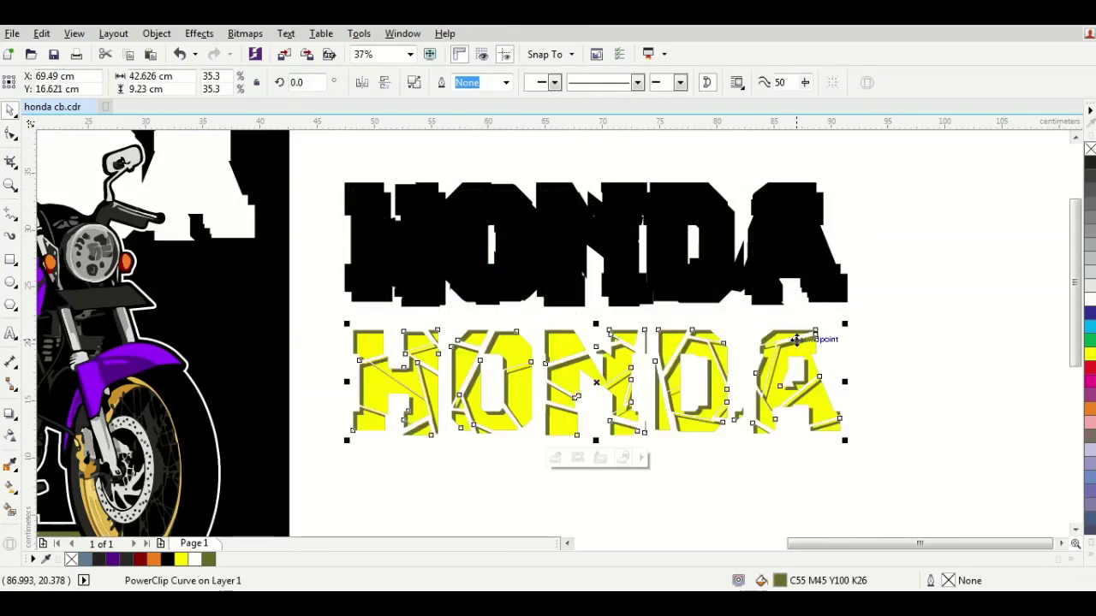
Step: Shift the yellow shapes inside the HONDA PowerClip down and to the right, away from the olive letters
ctrl+click(724, 358)
drag(724, 359, 875, 447)
click(927, 287)
ctrl+click(899, 276)
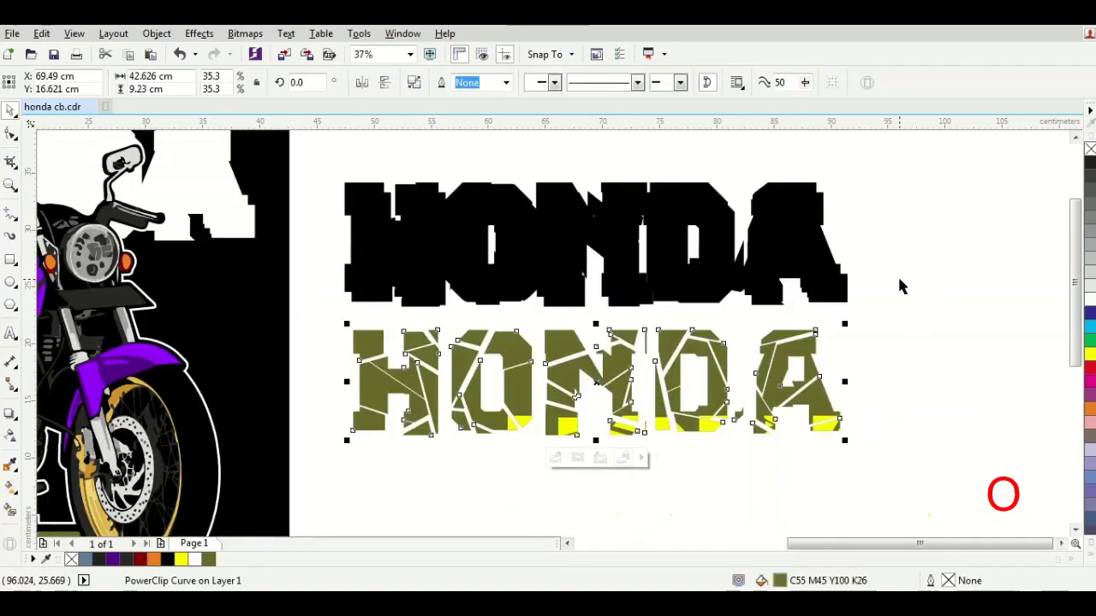
click(899, 279)
Step: Undo the moves of the HONDA lettering and its PowerClip contents
scroll(897, 287, down, 2)
click(839, 298)
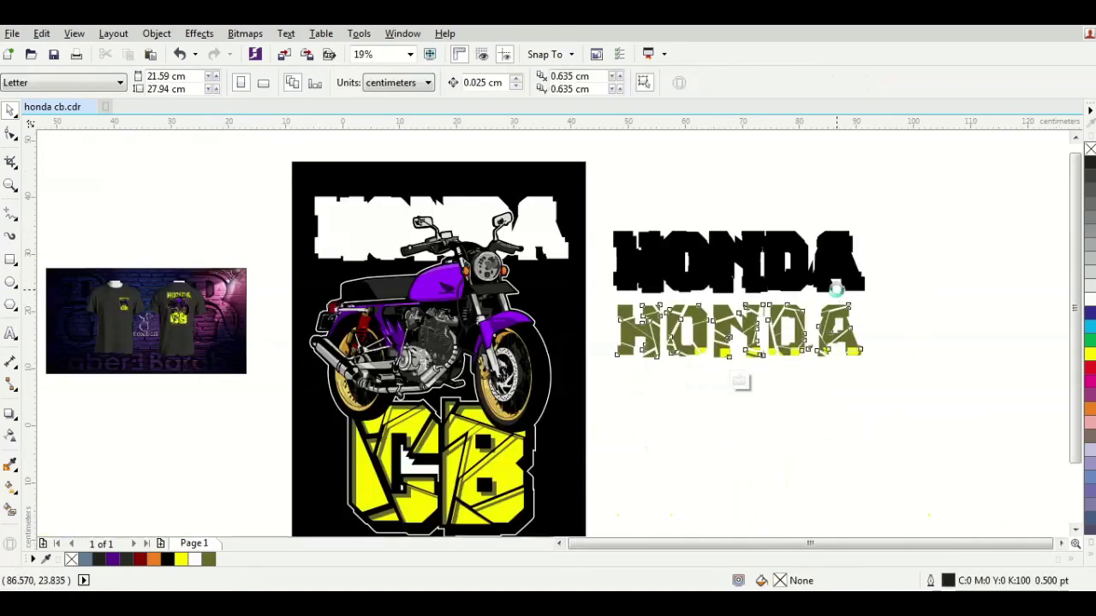
ctrl+click(839, 296)
ctrl+click(837, 291)
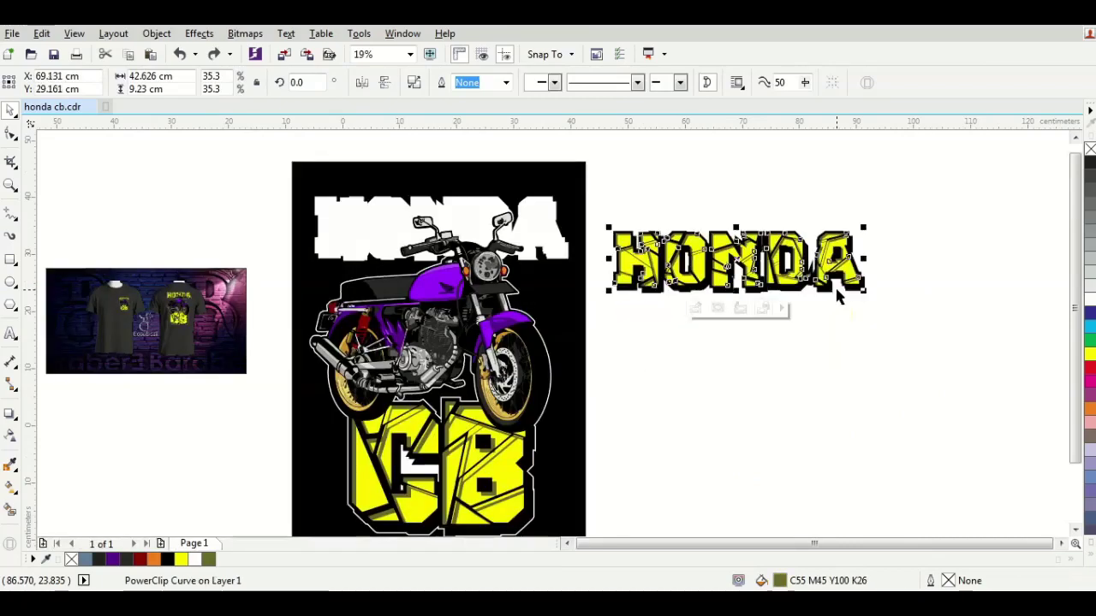
click(782, 291)
Step: Ungroup the motorcycle illustration into its separate objects
scroll(552, 240, up, 2)
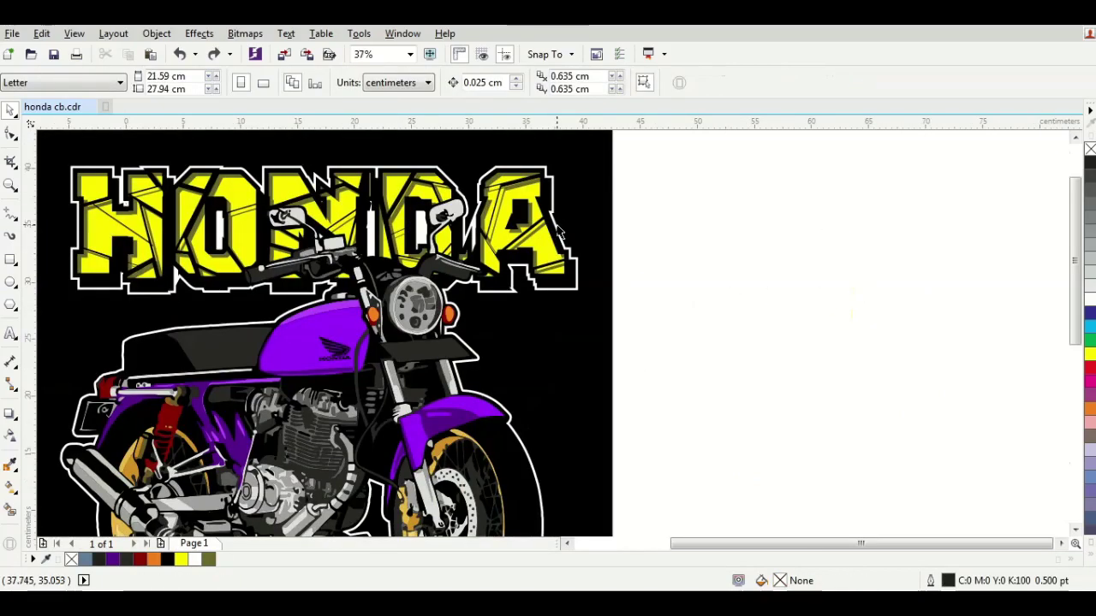
scroll(548, 235, down, 2)
scroll(441, 281, up, 2)
click(442, 281)
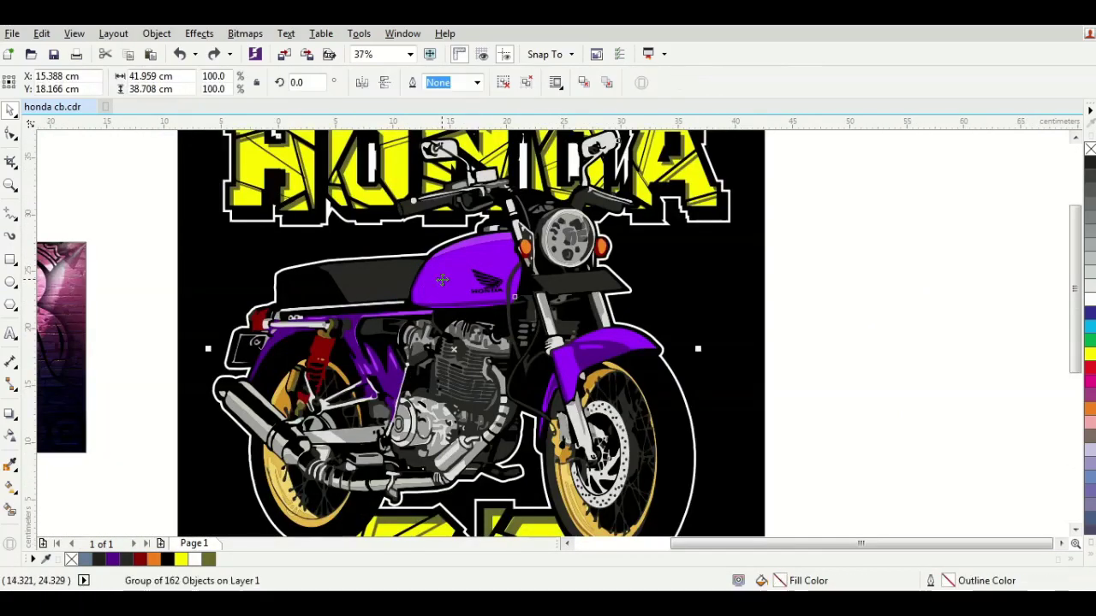
click(504, 83)
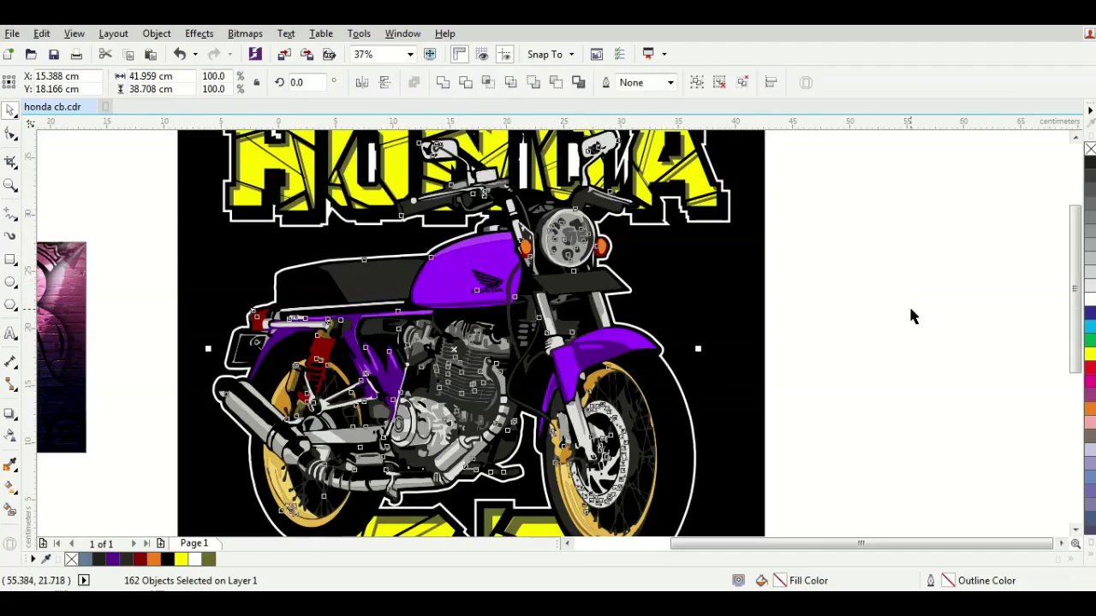
Step: Recolor the motorcycle's main purple bodywork red and its dark purple shading dark red
click(632, 340)
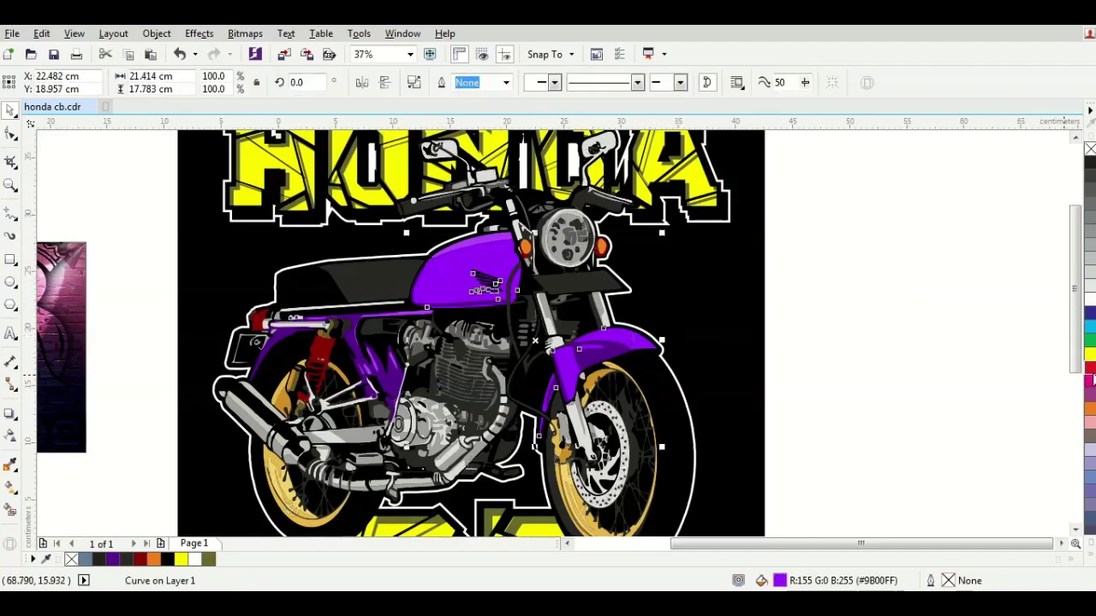
click(1090, 368)
click(861, 379)
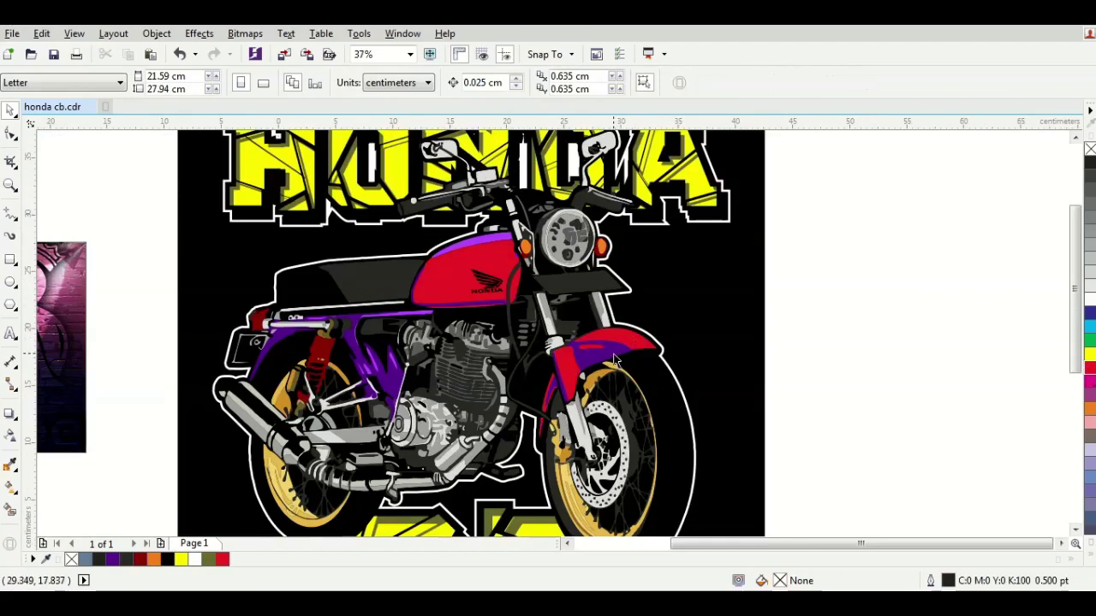
click(615, 359)
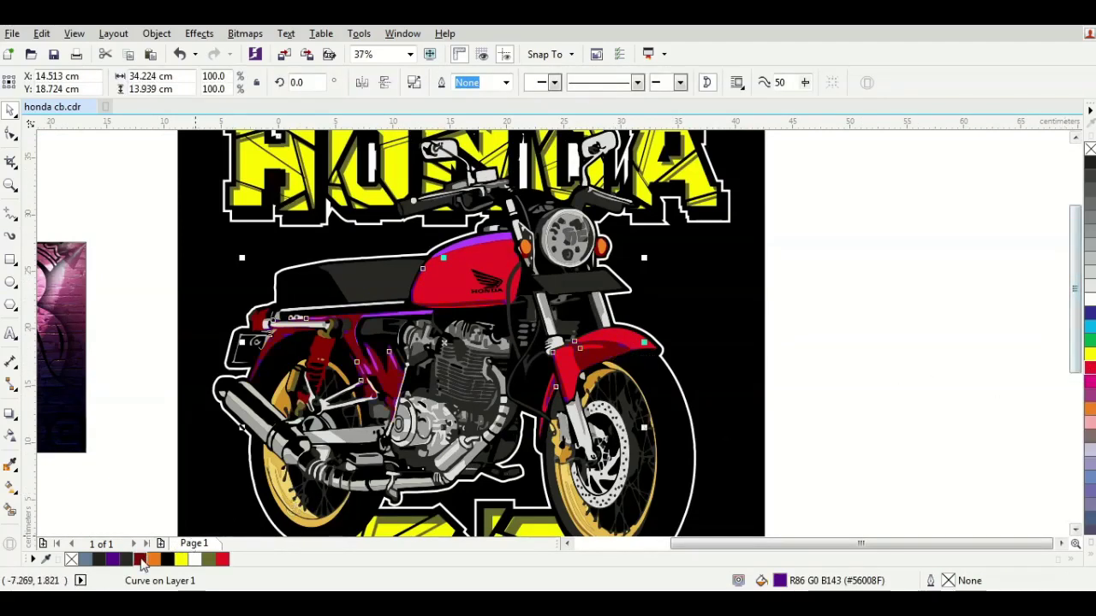
click(140, 560)
Step: Group the light purple highlights on the tank, the frame rail and the side cover
click(494, 238)
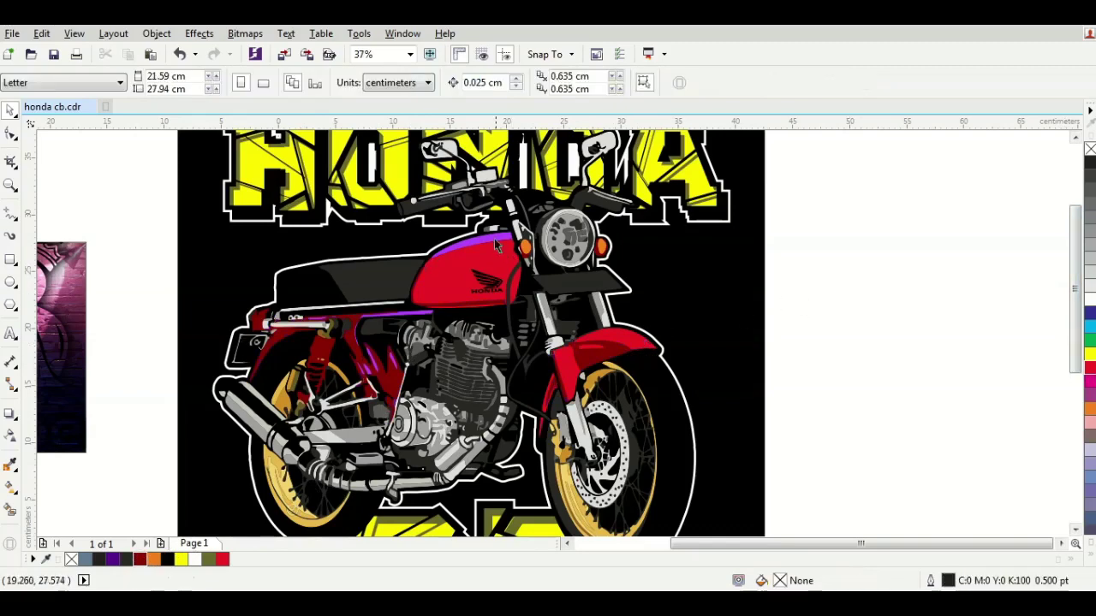
alt+click(493, 238)
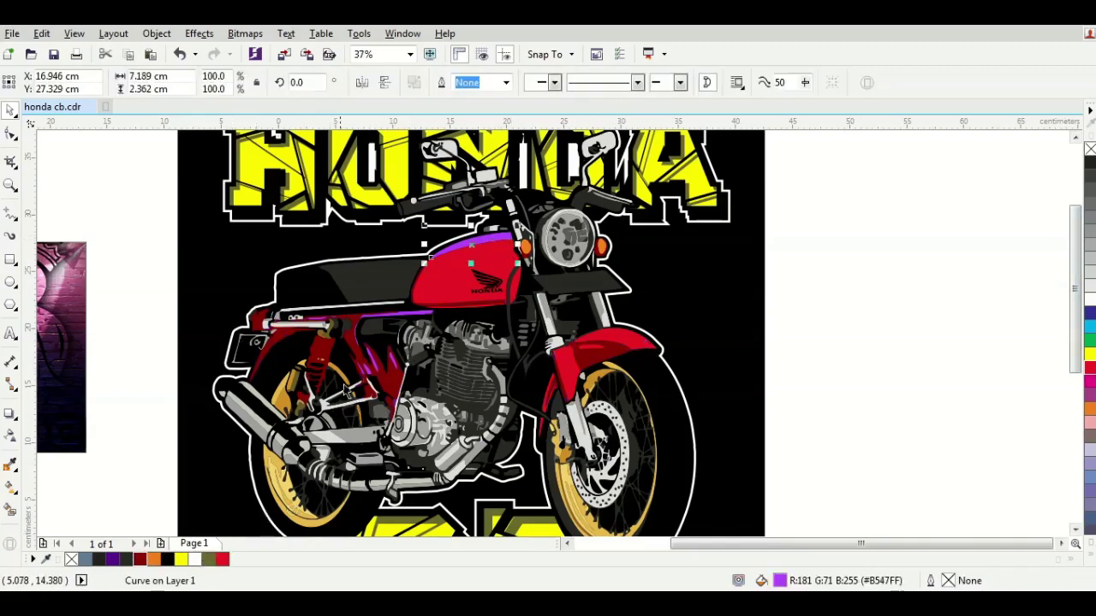
scroll(416, 322, up, 2)
shift+click(429, 303)
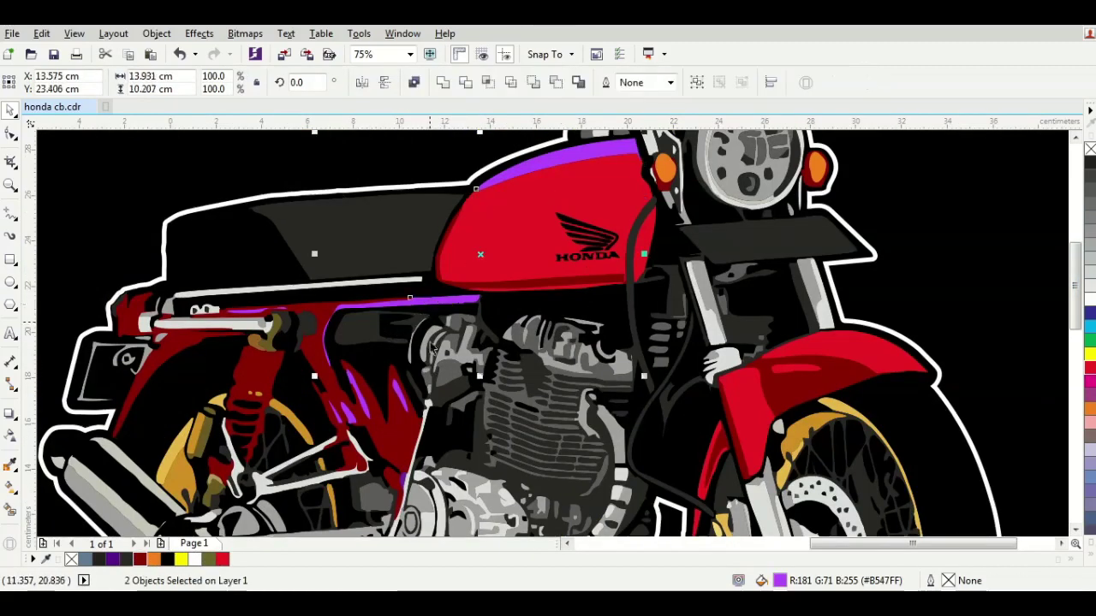
scroll(420, 376, up, 2)
shift+click(386, 398)
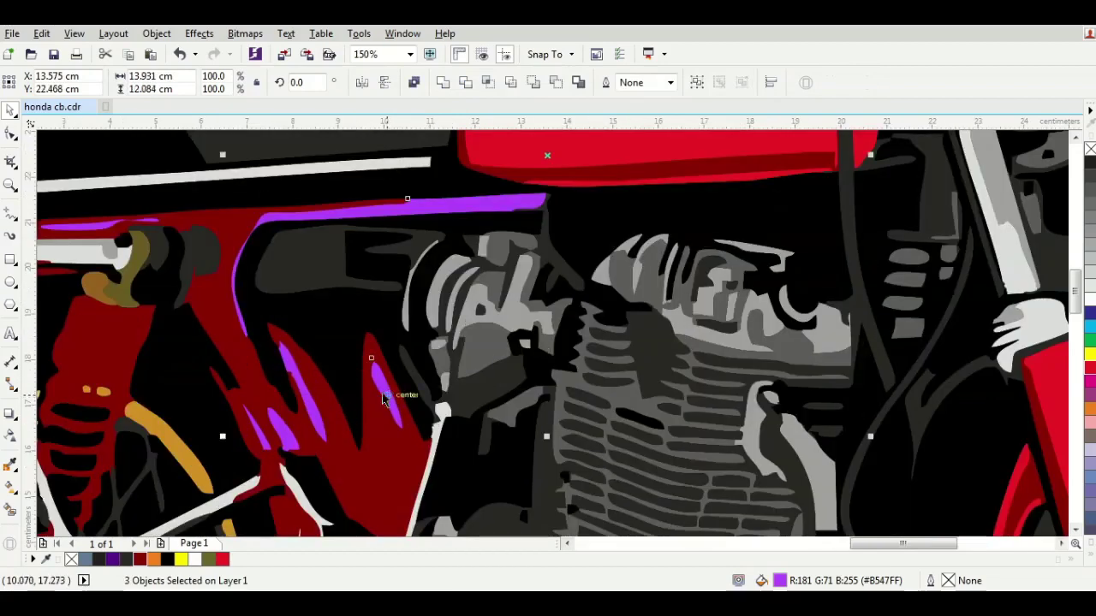
shift+click(288, 438)
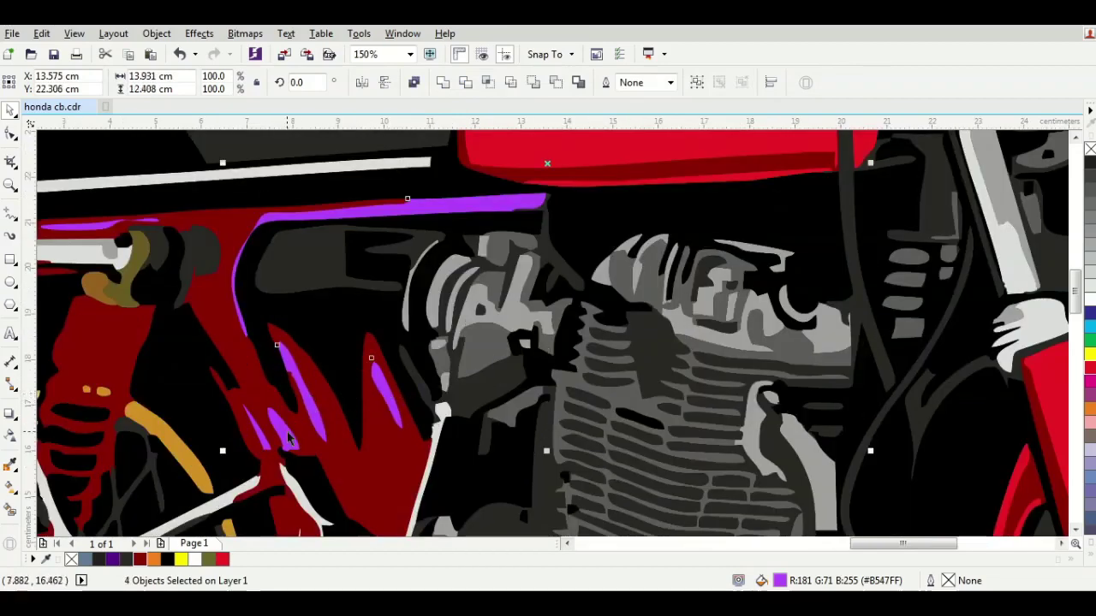
shift+click(281, 437)
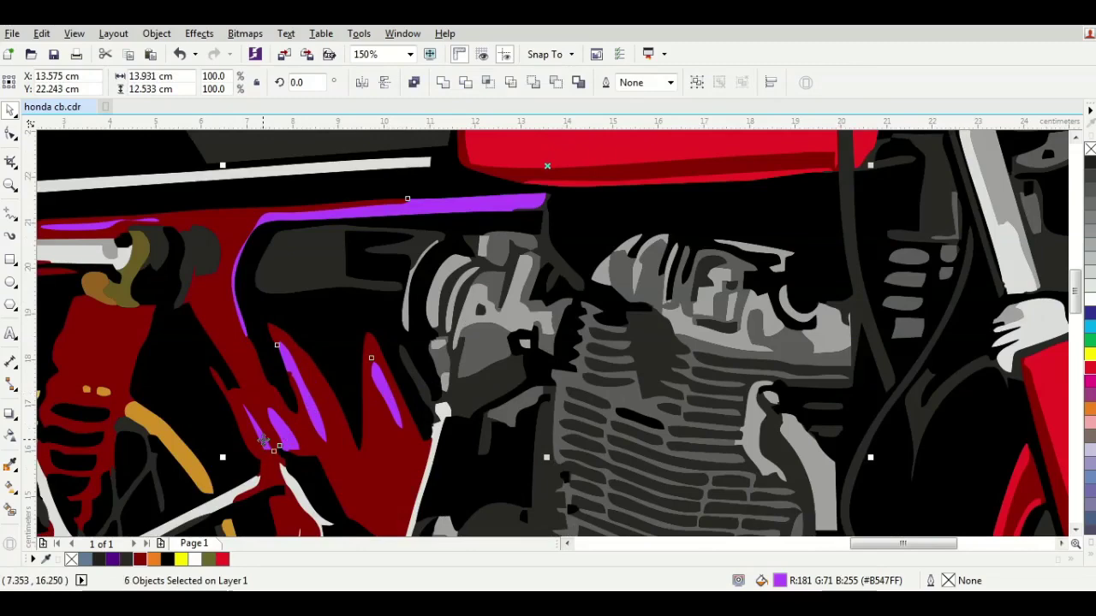
click(694, 85)
Step: Group the light purple highlight on the rear frame under the seat with the other highlights
scroll(516, 244, down, 1)
scroll(300, 226, up, 2)
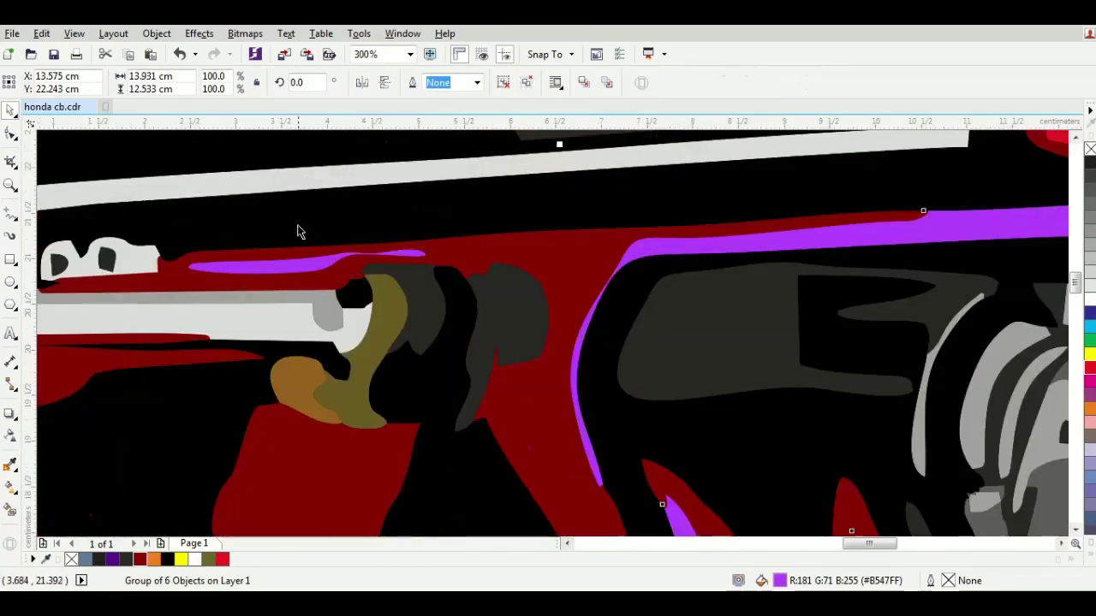
shift+click(277, 268)
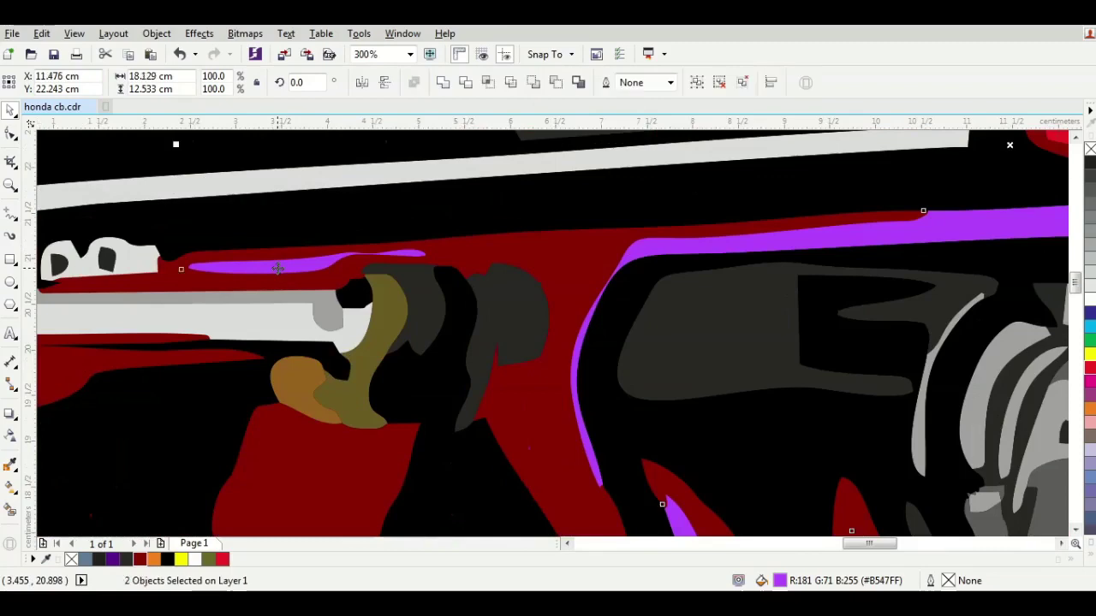
click(695, 83)
Step: Group the remaining purple sliver beside the engine with the other highlights and fill the whole group with red
scroll(381, 201, down, 1)
scroll(381, 201, down, 1)
scroll(511, 390, up, 2)
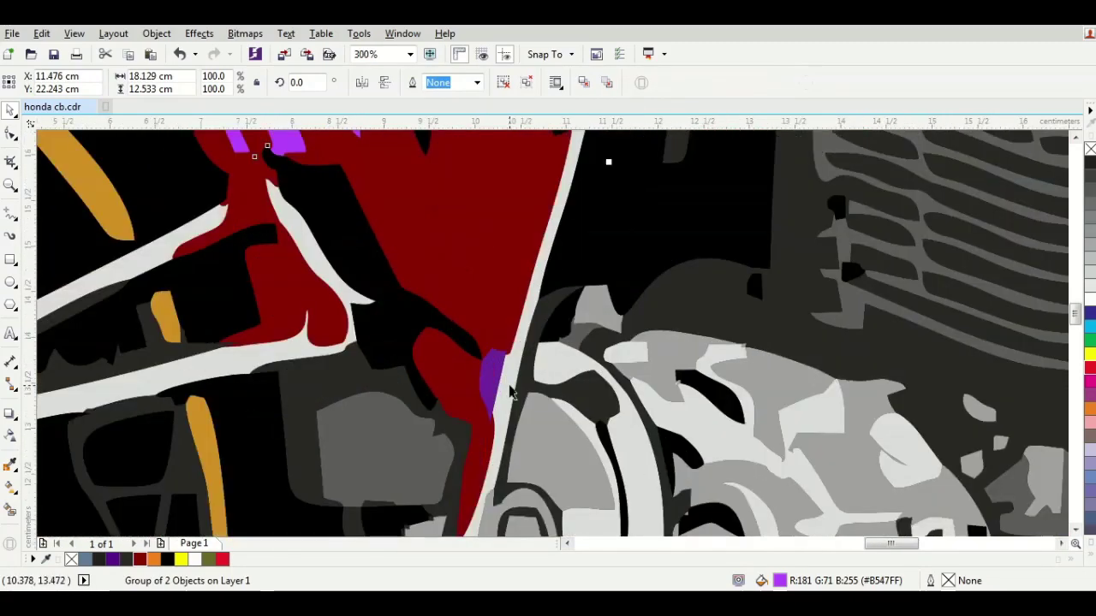
shift+click(494, 382)
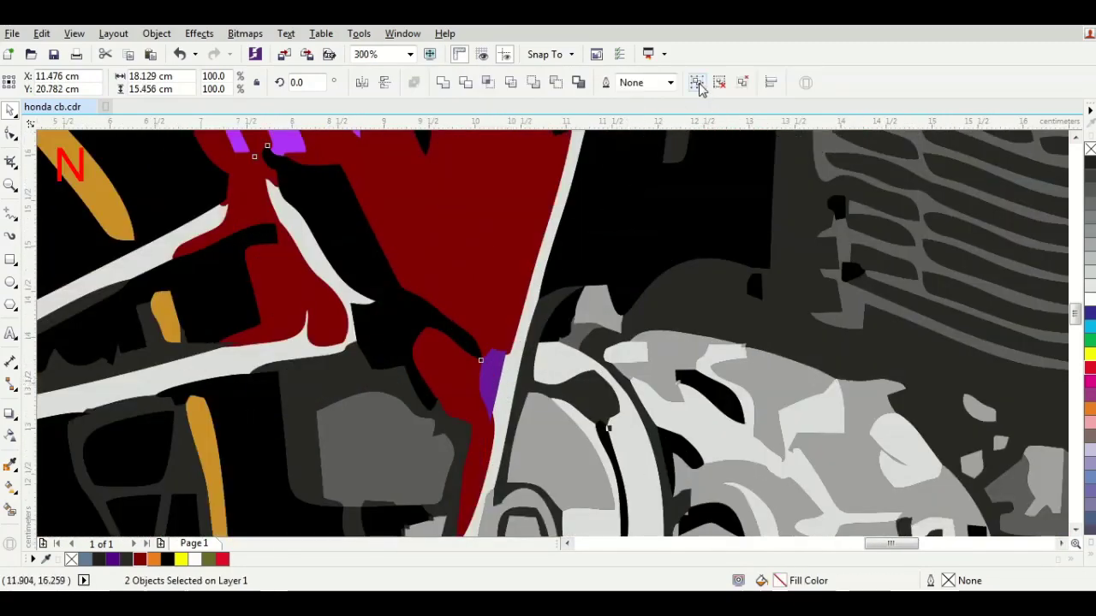
click(696, 83)
click(221, 559)
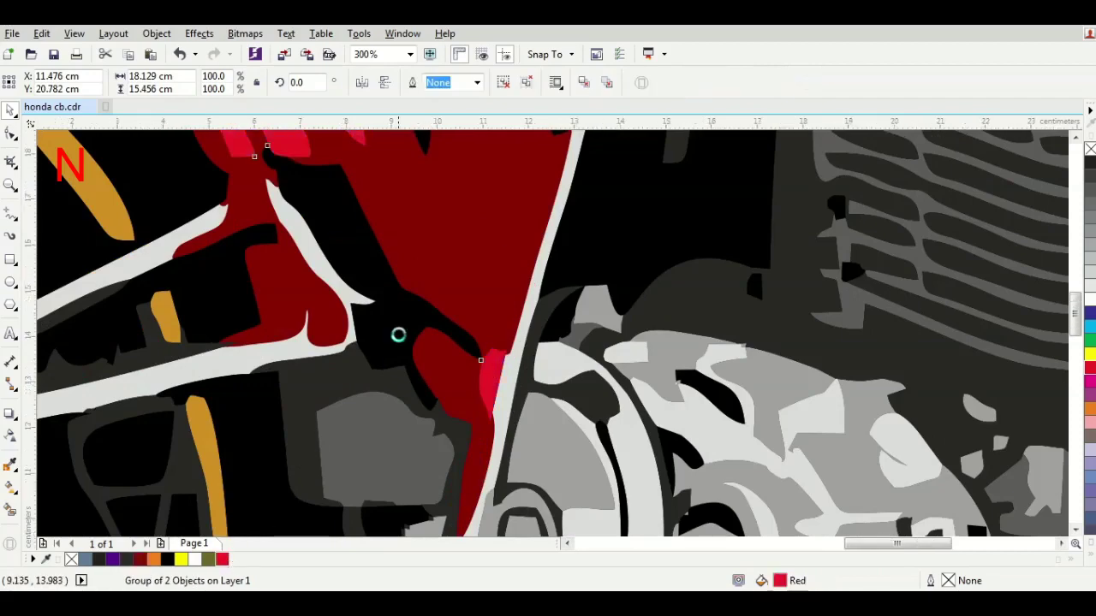
scroll(399, 334, down, 3)
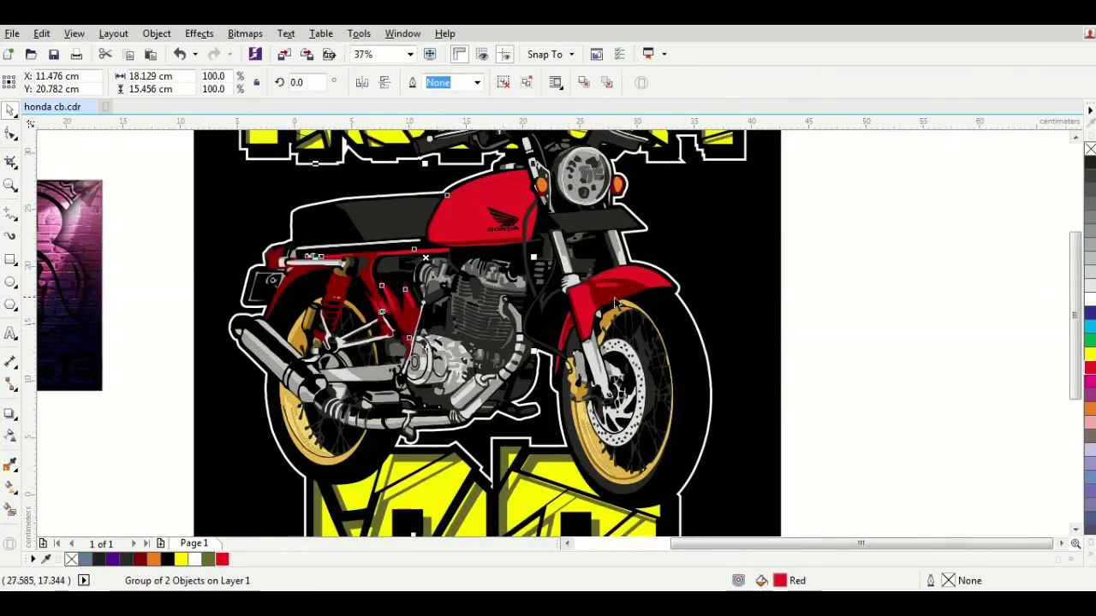
click(829, 324)
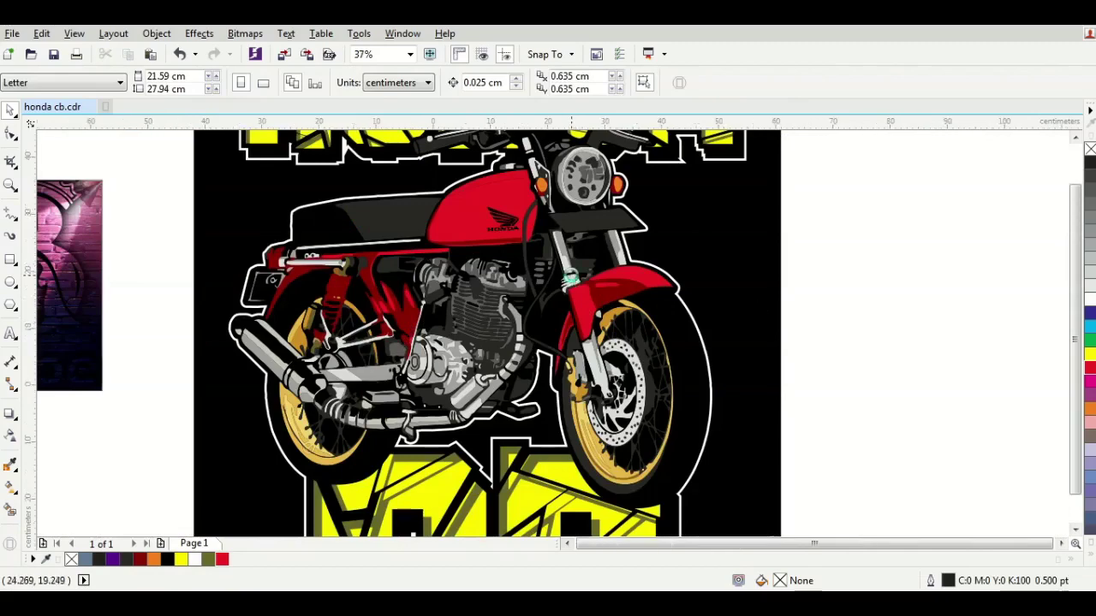
scroll(572, 274, down, 1)
scroll(571, 274, up, 1)
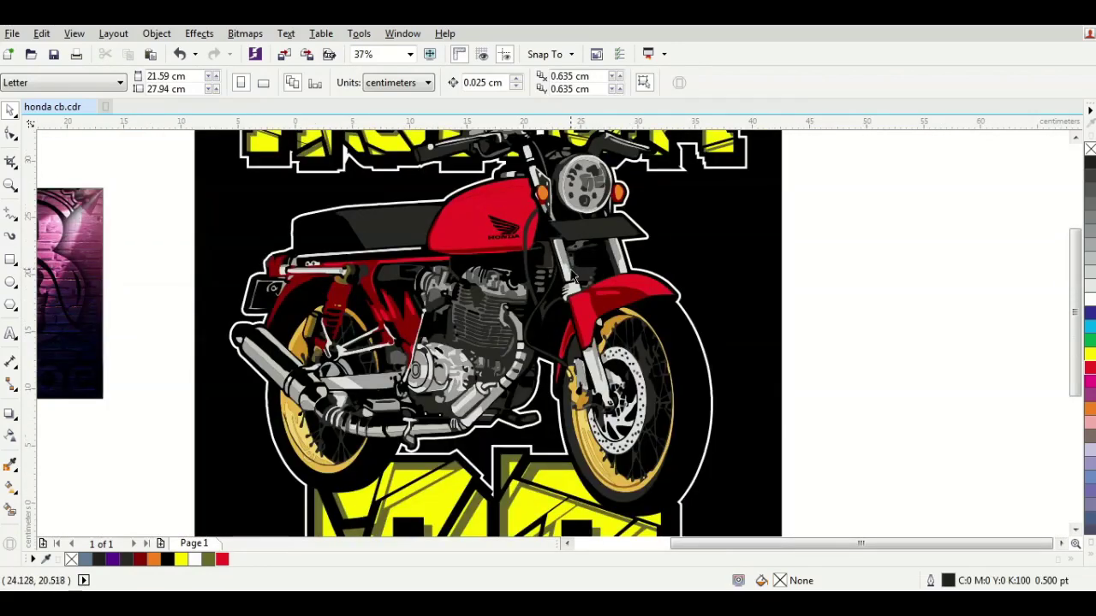
Step: Fill the motorcycle's red tank and fender bodywork with white and its dark red shading with grey
click(648, 292)
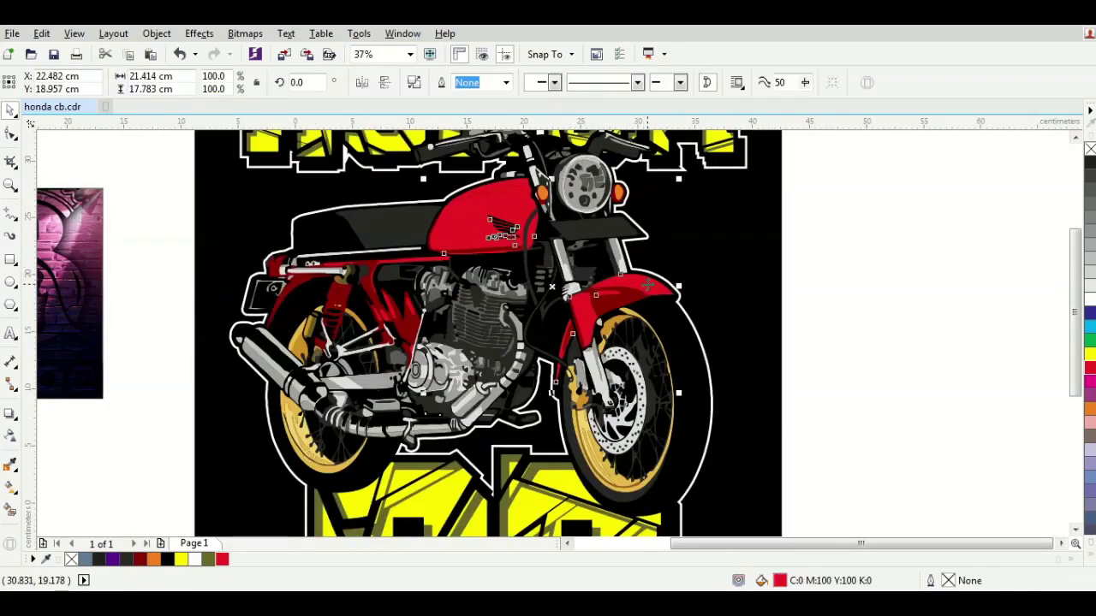
key(Delete)
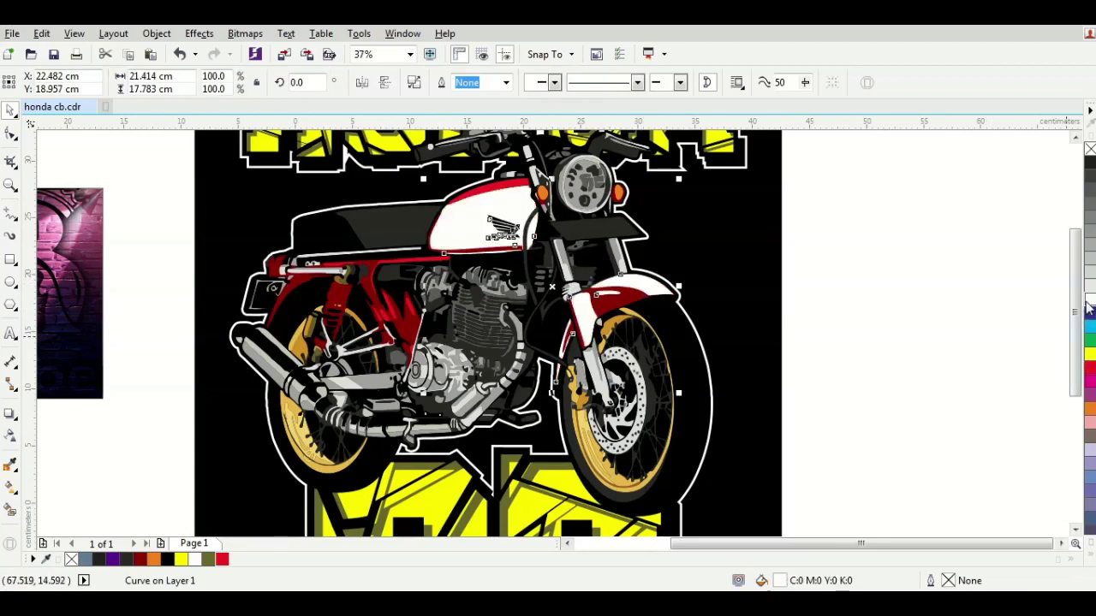
click(625, 304)
click(625, 304)
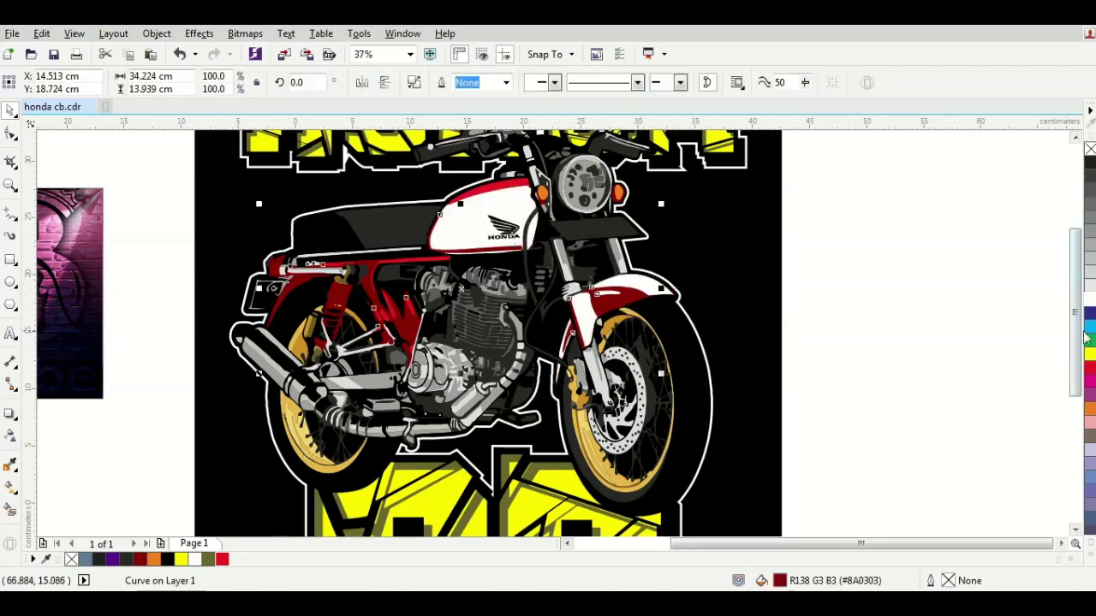
click(1090, 276)
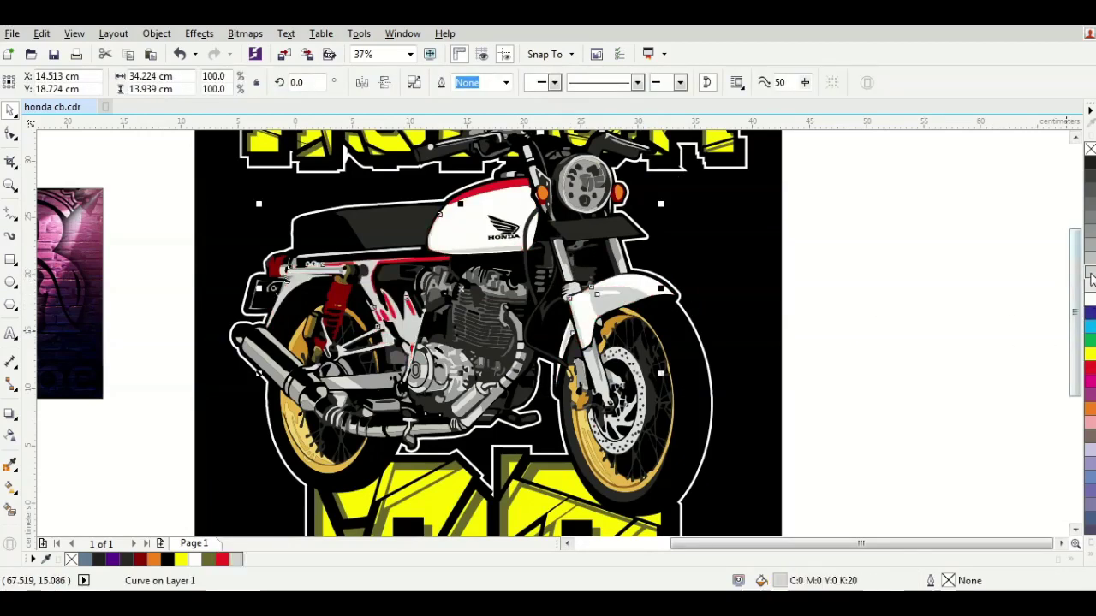
click(1090, 261)
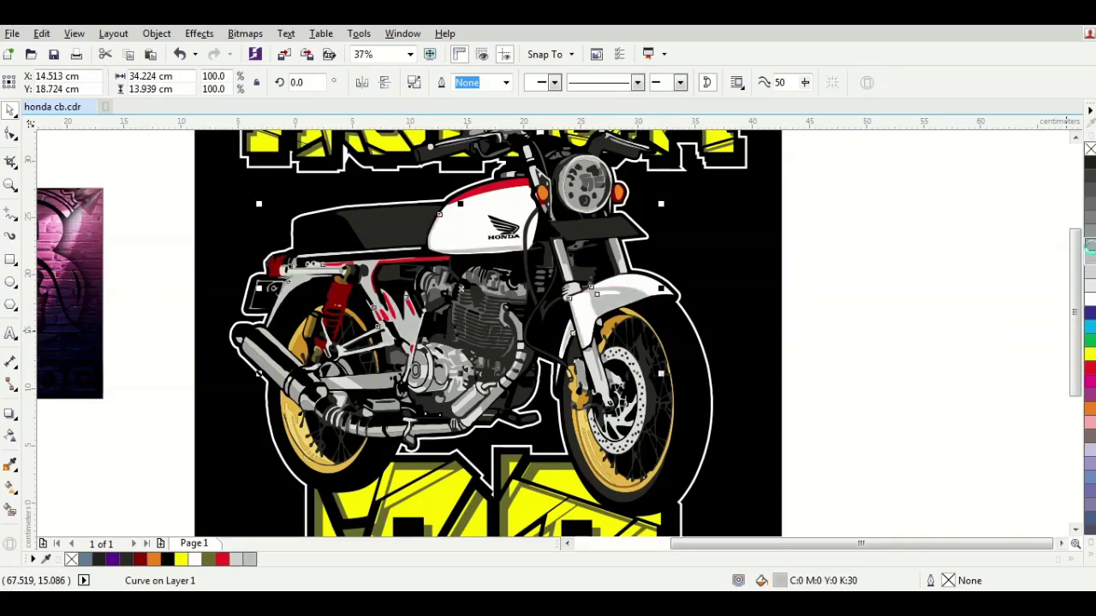
click(873, 257)
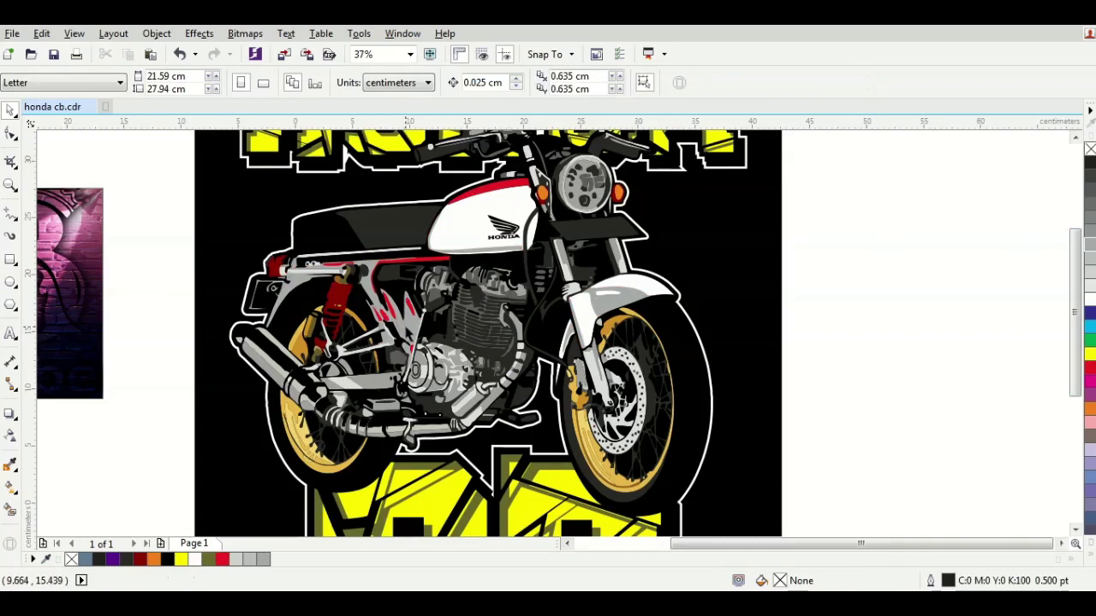
Step: Fill the grouped red highlights on the tank, frame rail and side cover with 20% black
click(426, 264)
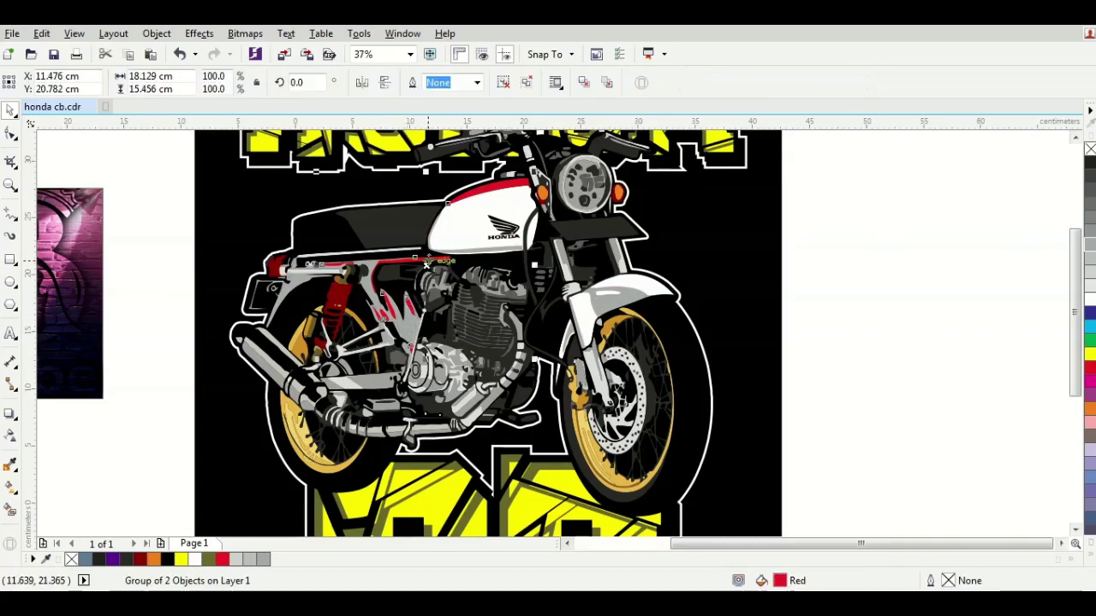
click(1090, 230)
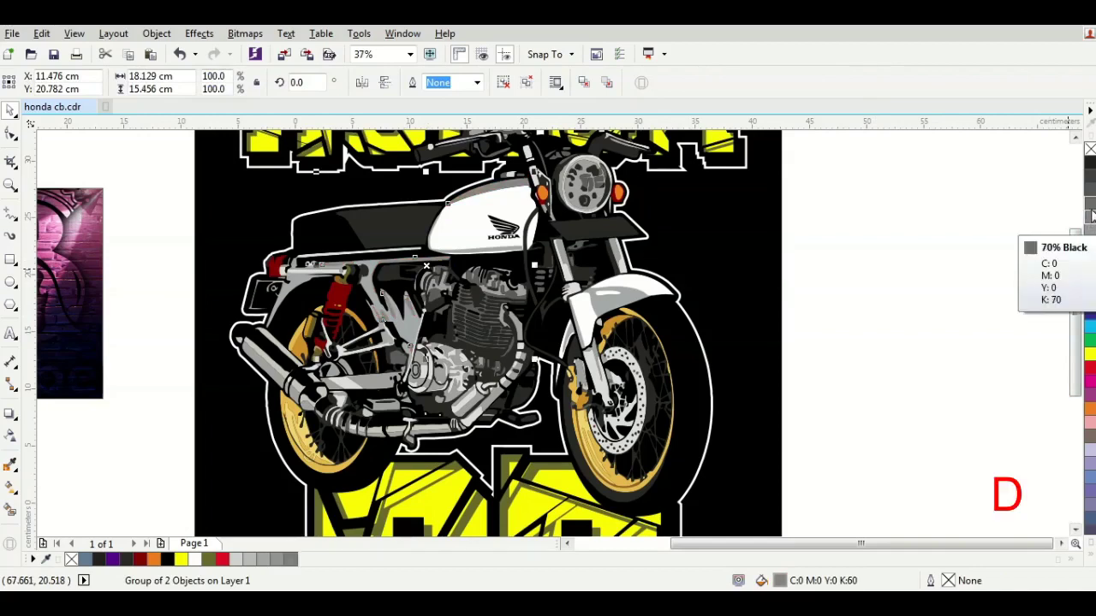
click(1091, 213)
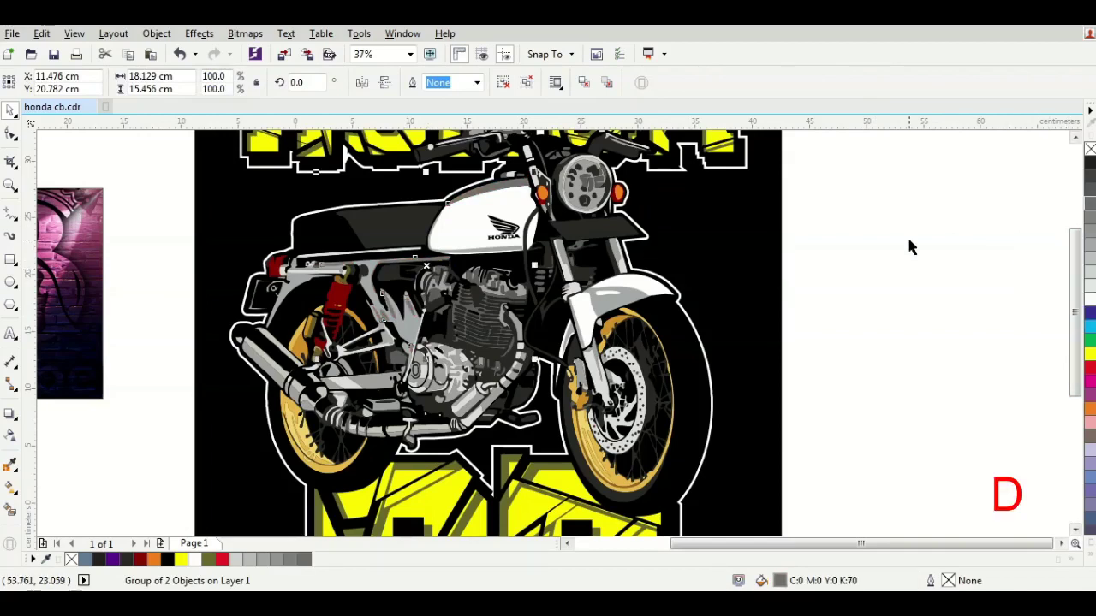
click(1090, 269)
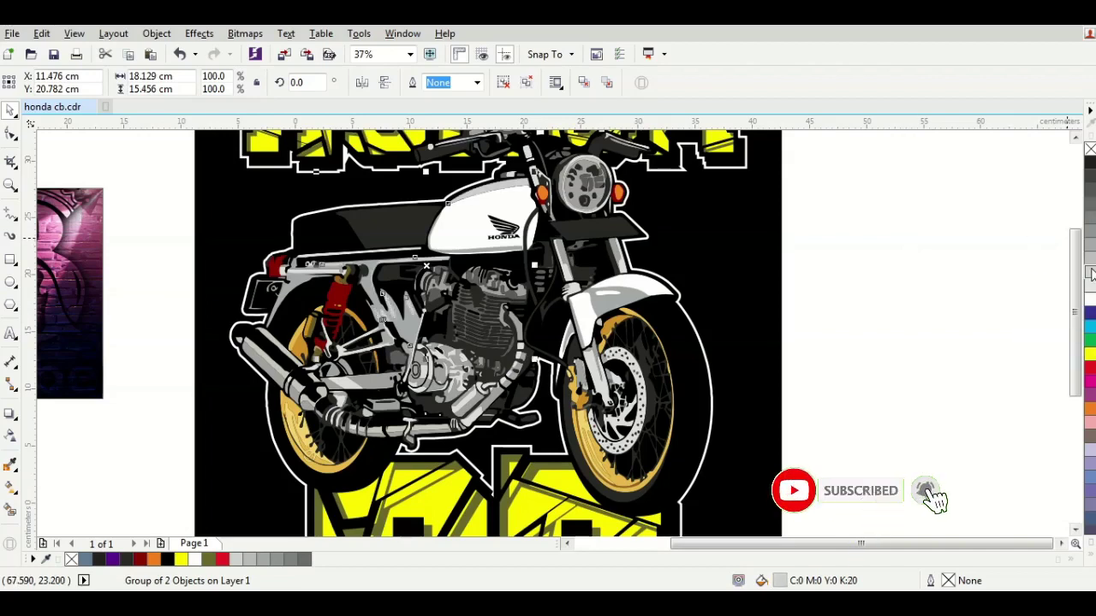
click(928, 309)
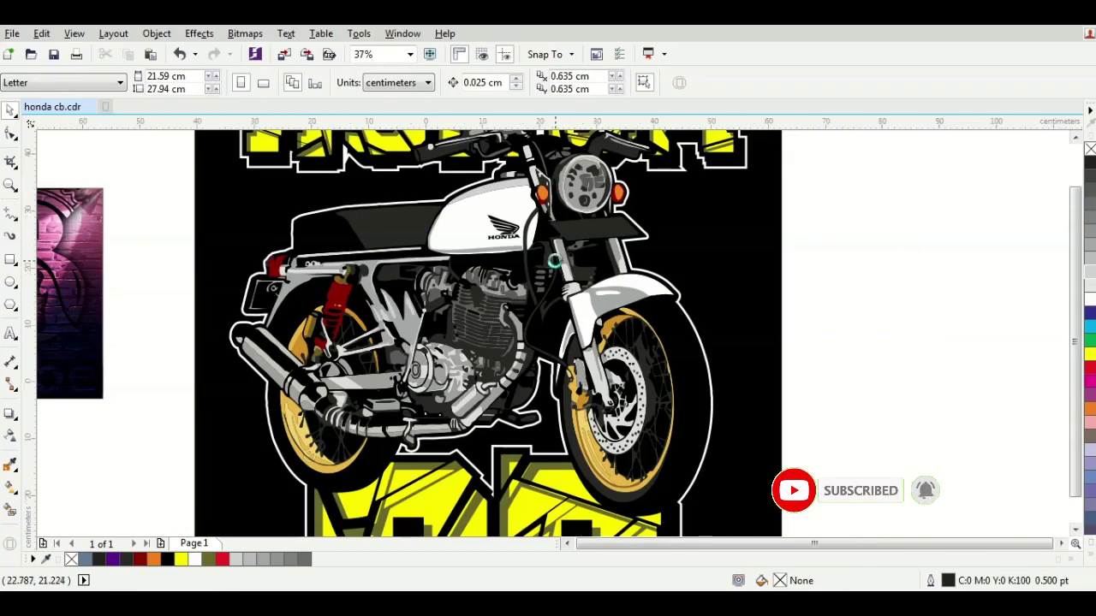
Step: Recolor the olive shadow of the CB lettering, trying white and a light grey
key(shift+F4)
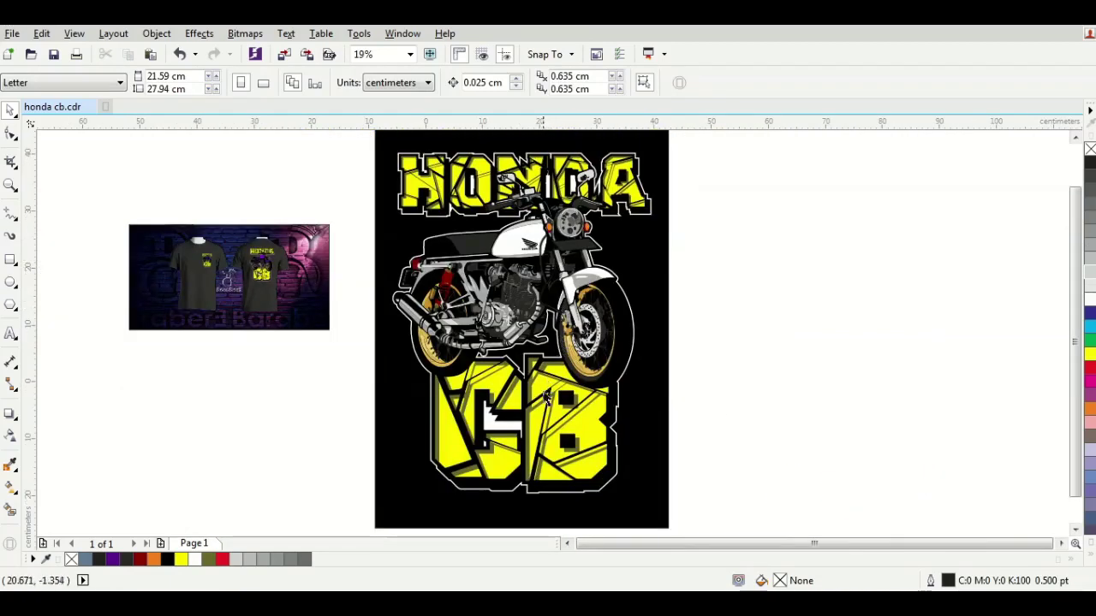
click(595, 434)
click(1089, 300)
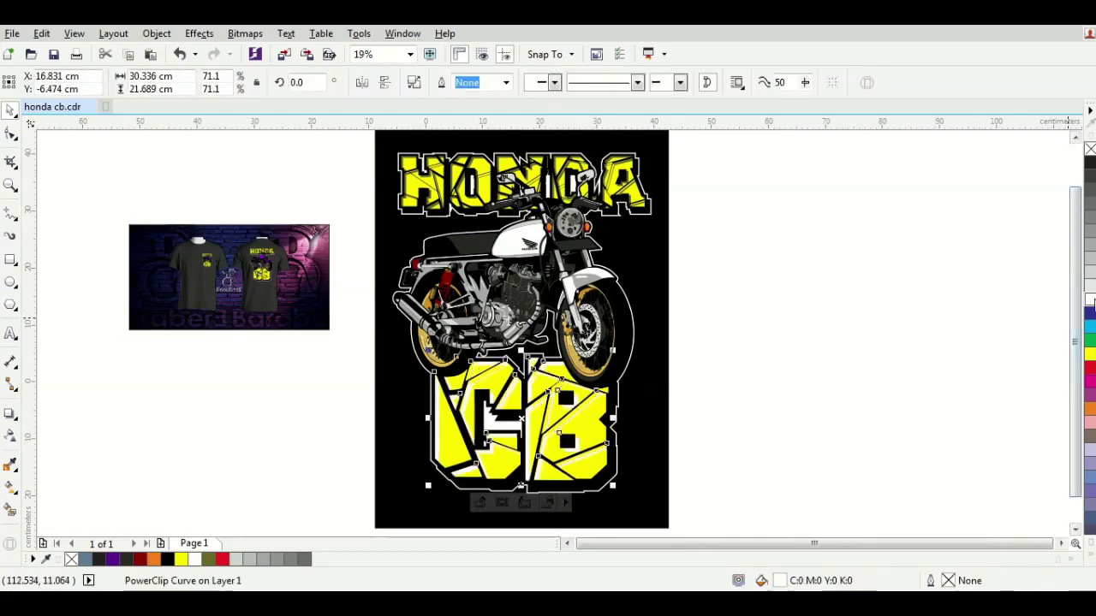
click(666, 438)
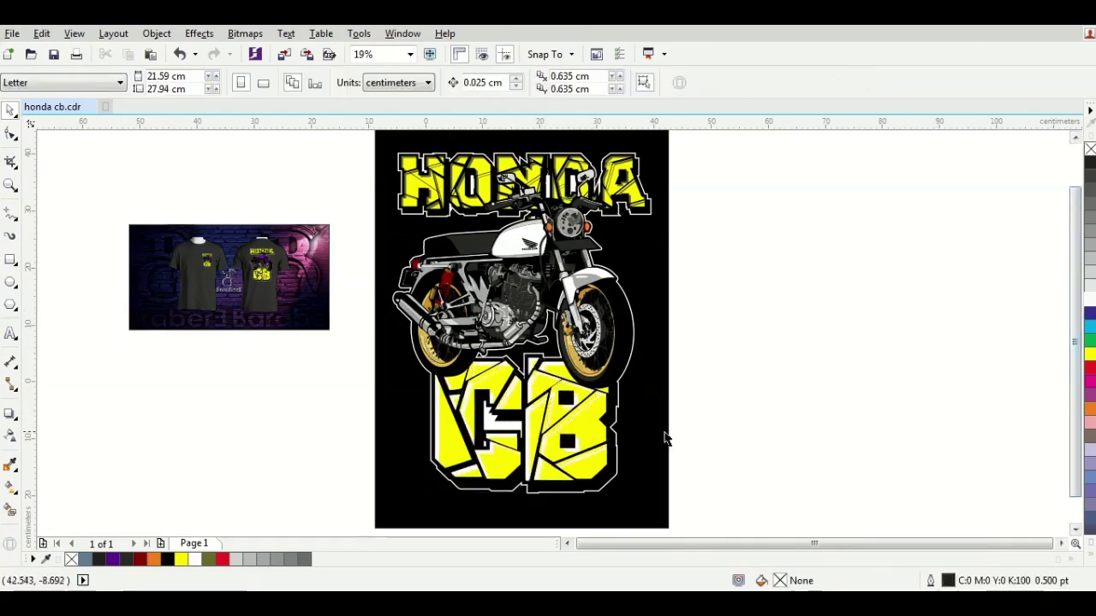
click(595, 437)
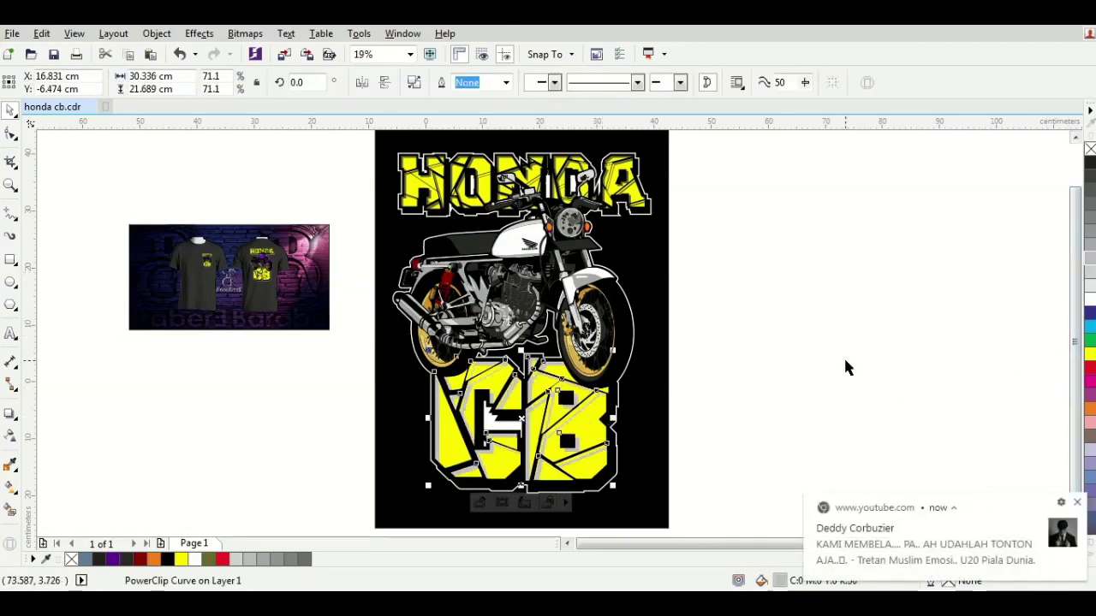
click(805, 381)
Step: Enter the CB lettering's PowerClip contents, fill the yellow letter faces with white, and finish editing the contents
click(597, 436)
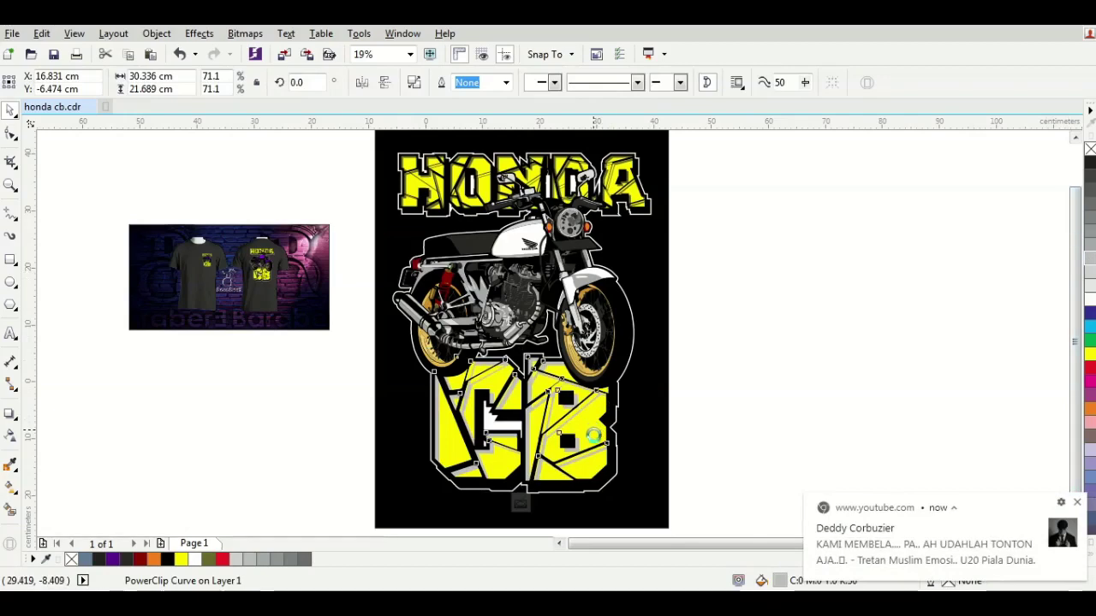
double_click(595, 437)
click(590, 434)
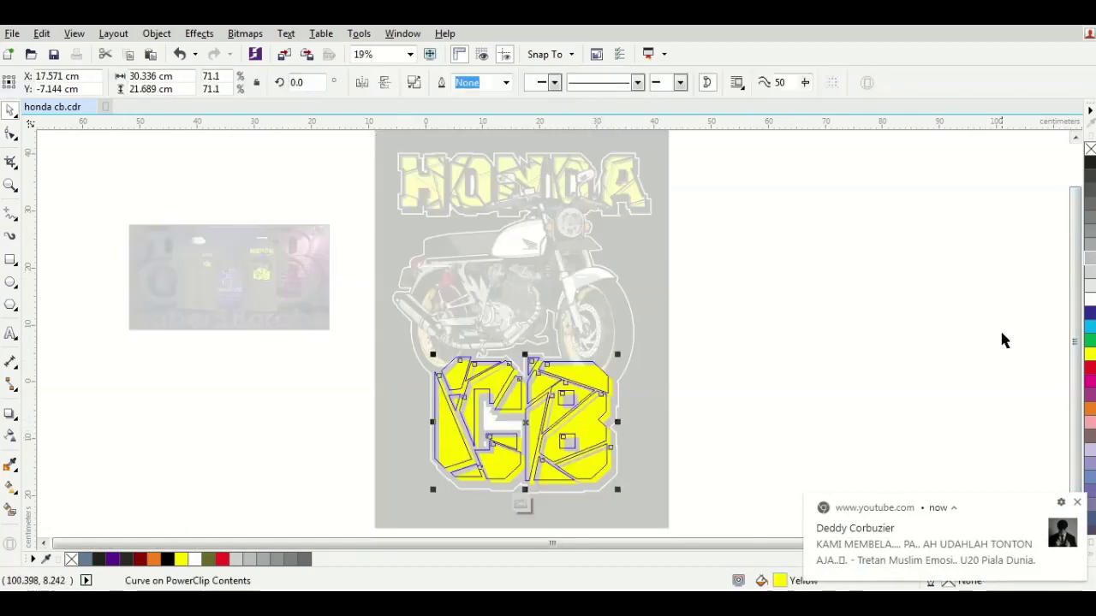
click(1090, 301)
ctrl+click(810, 362)
click(790, 364)
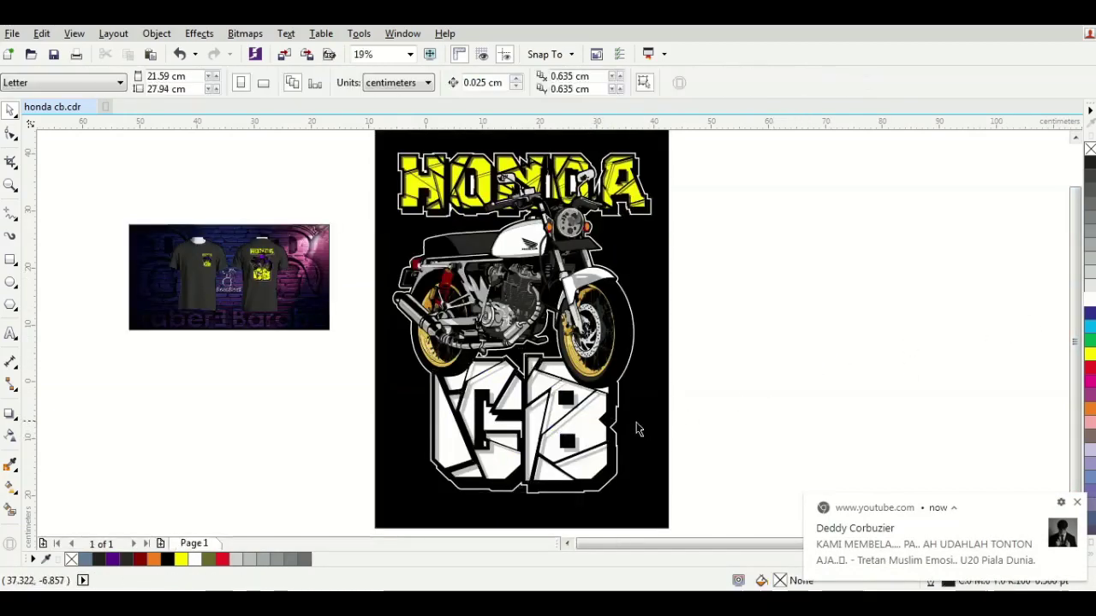
Step: Fill the shadow of the CB lettering with a darker grey and dismiss the browser notification
click(586, 432)
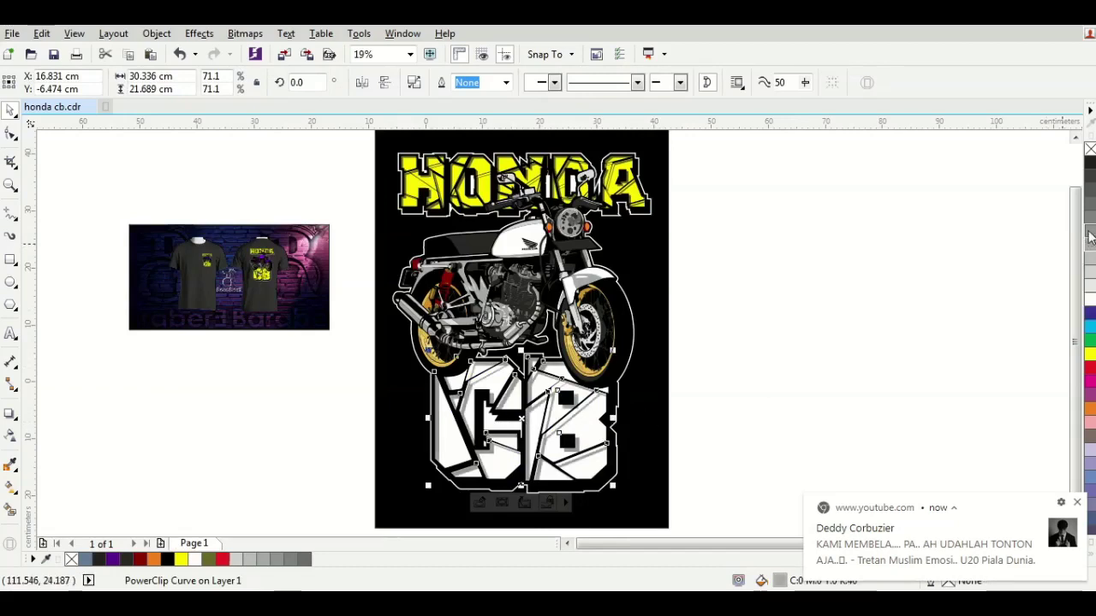
click(833, 298)
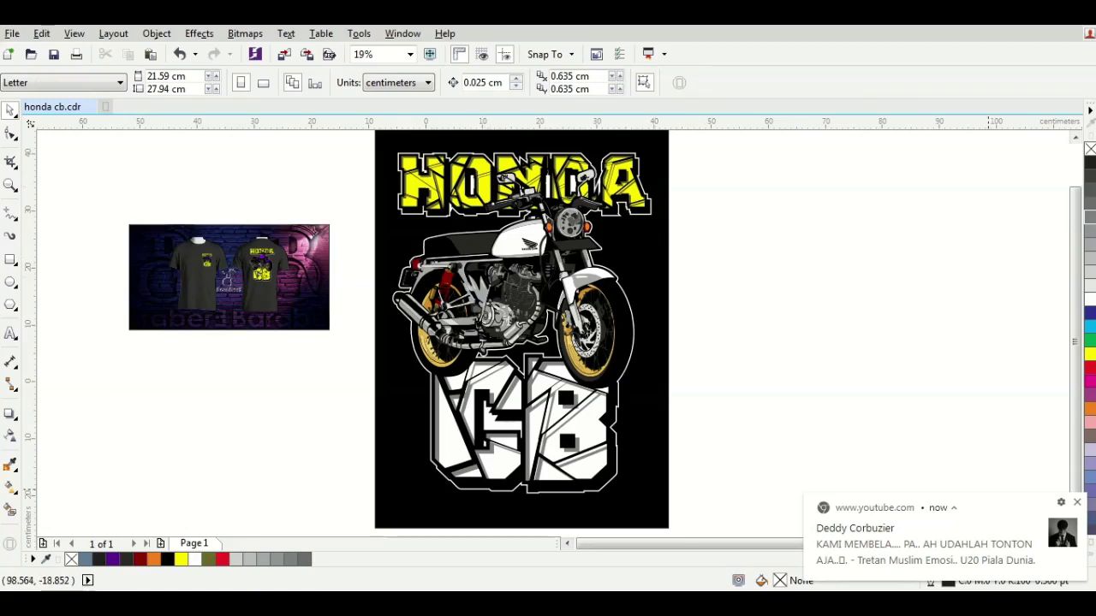
click(1078, 503)
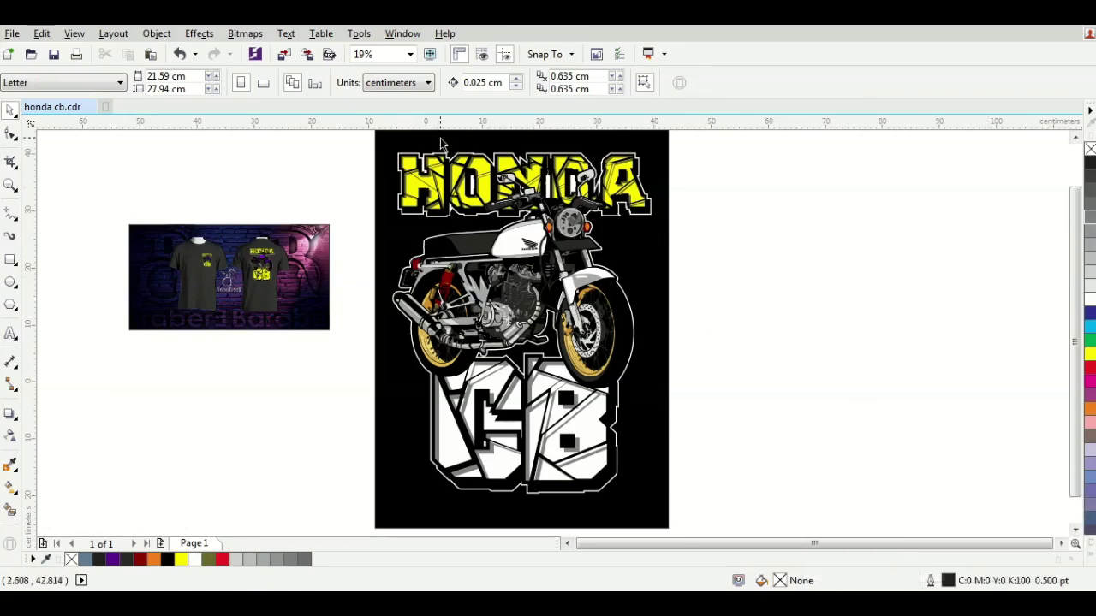
Step: Fill the HONDA lettering's olive shadow with 60% black and the yellow faces in its PowerClip with white
click(413, 195)
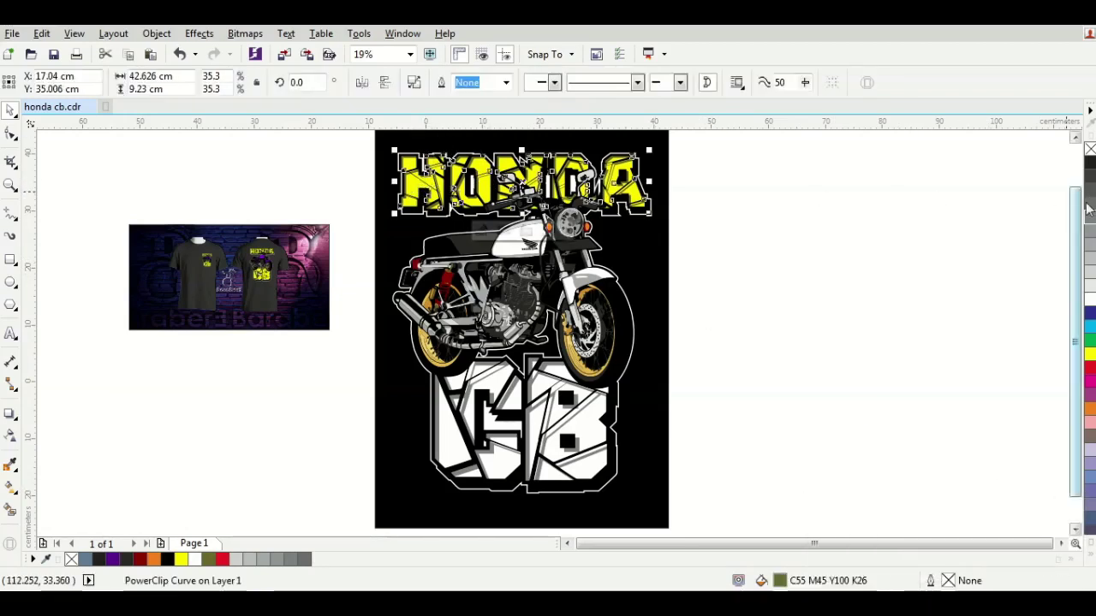
click(863, 220)
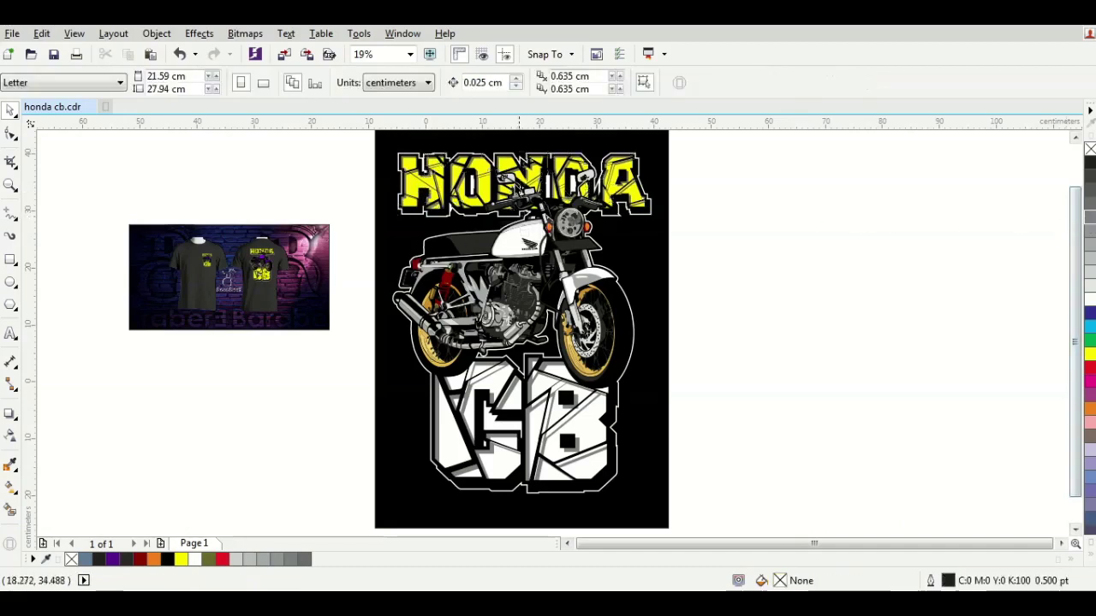
scroll(413, 186, up, 1)
click(380, 193)
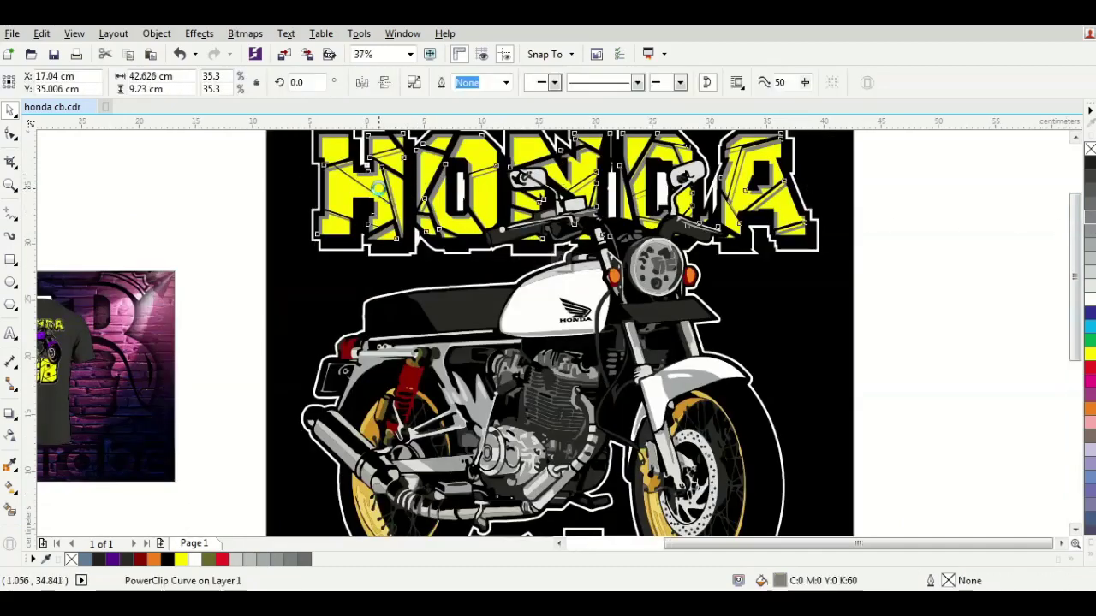
ctrl+click(378, 191)
click(1089, 302)
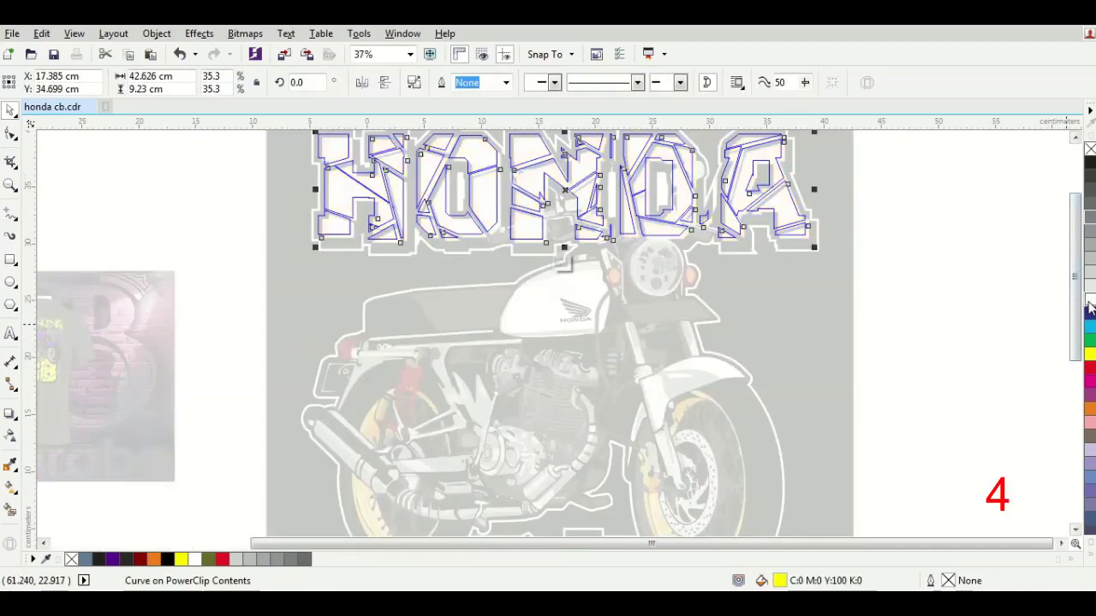
ctrl+click(937, 272)
click(936, 272)
scroll(459, 261, down, 1)
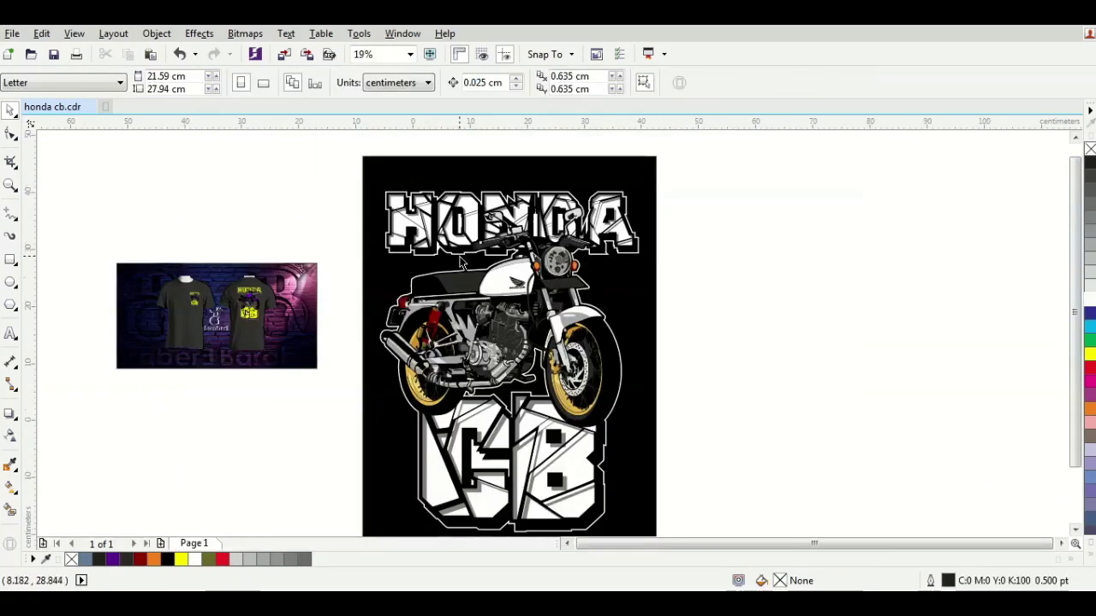
Step: Try yellow, black and white fills on the rear shock absorber, and reapply dark red (#8A0303)
scroll(434, 330, up, 1)
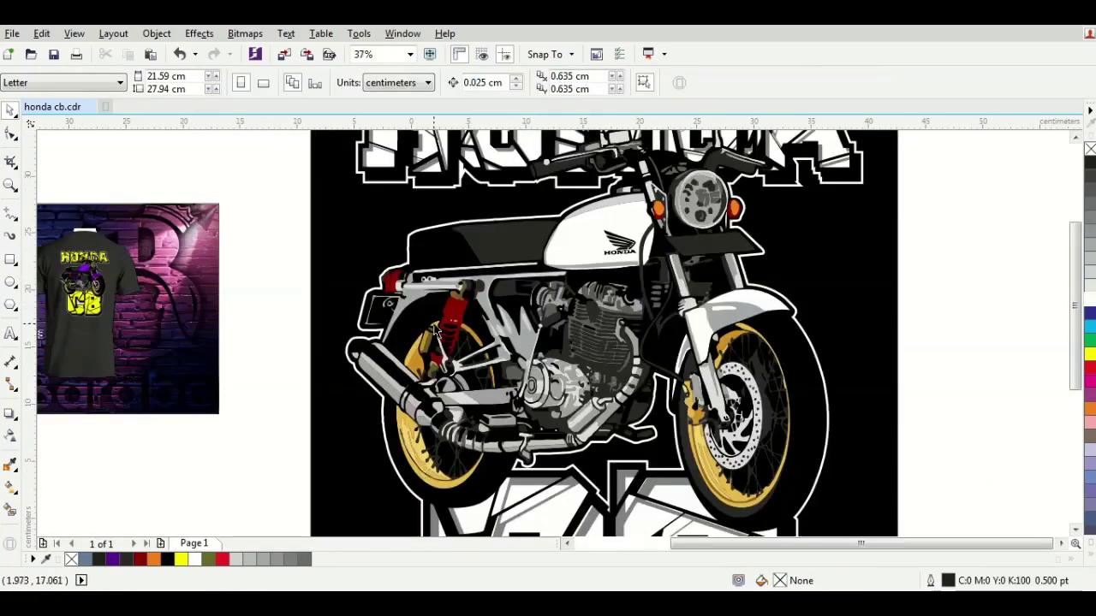
click(453, 309)
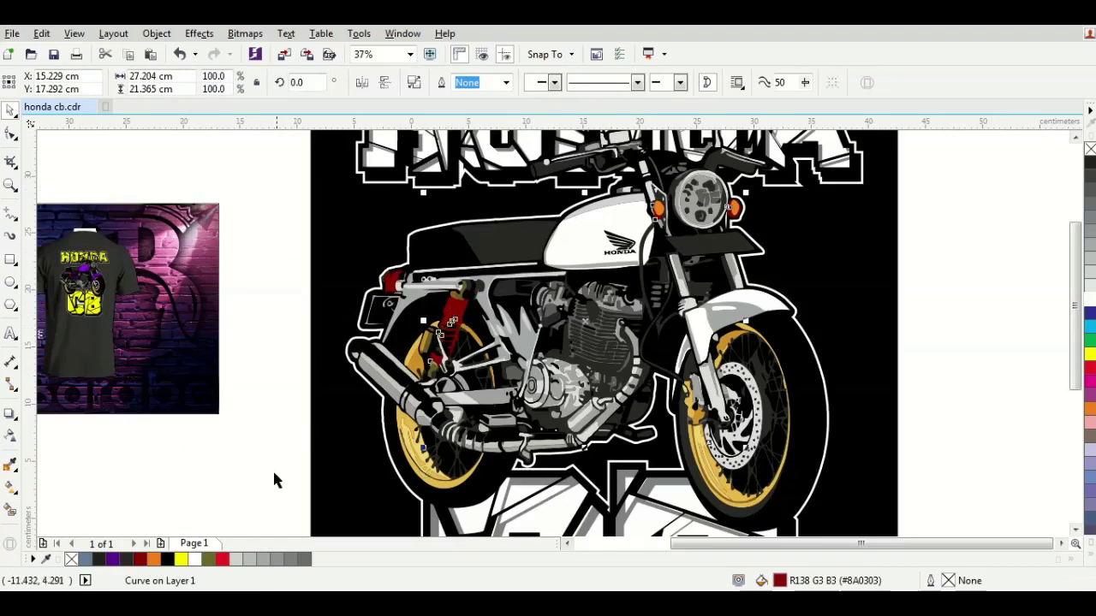
click(182, 559)
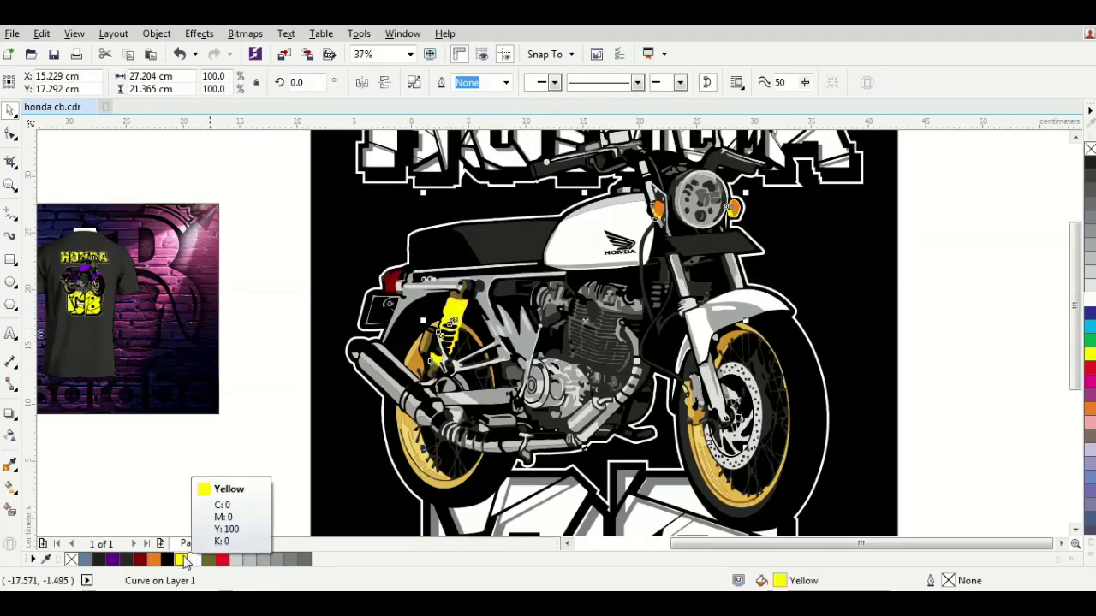
click(141, 559)
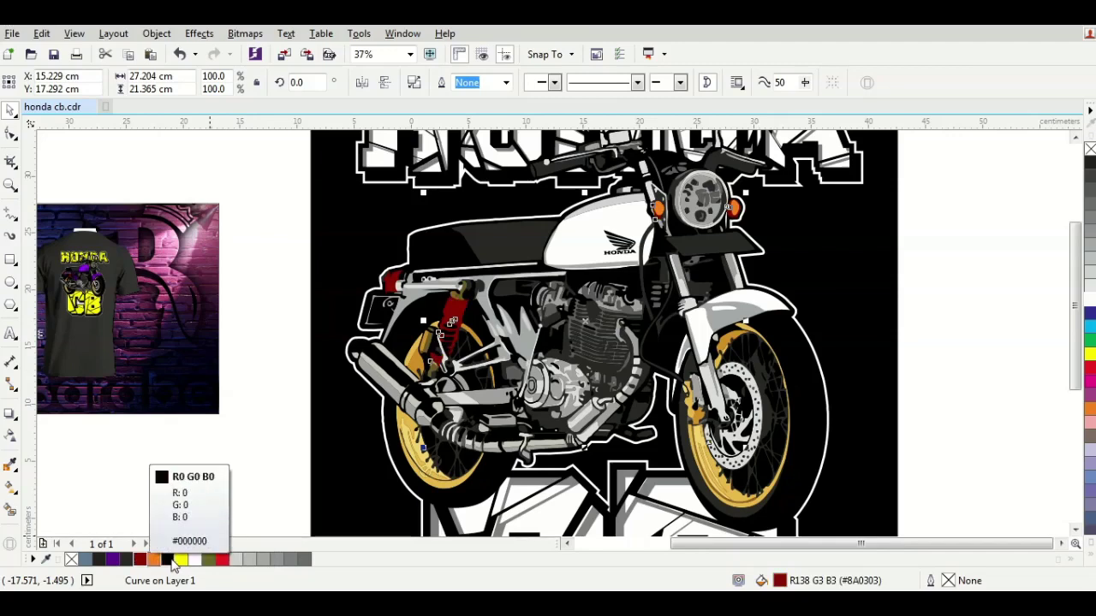
click(167, 559)
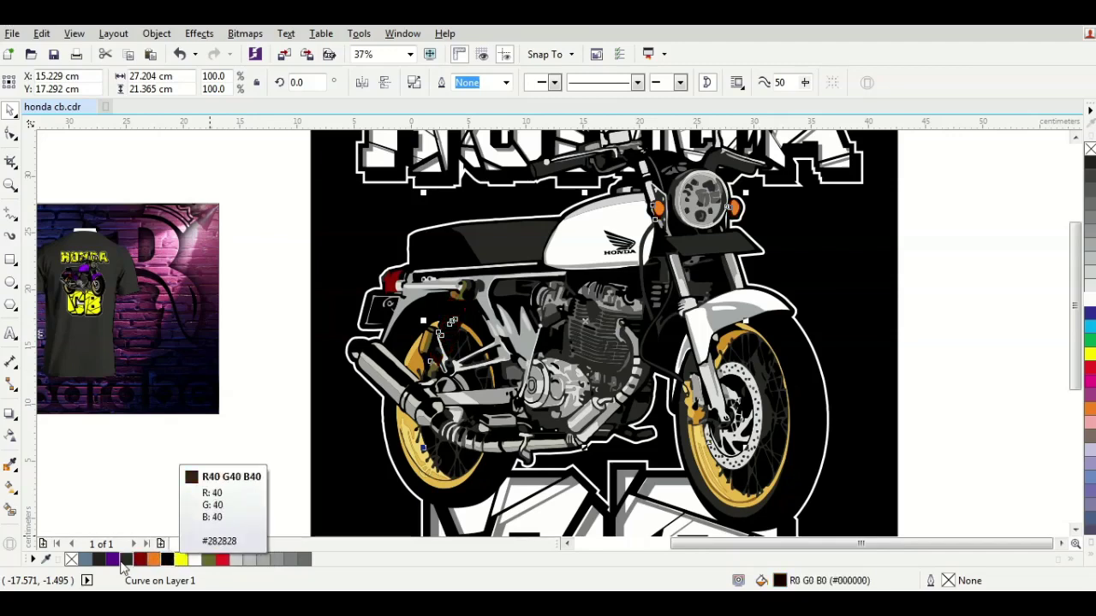
click(194, 559)
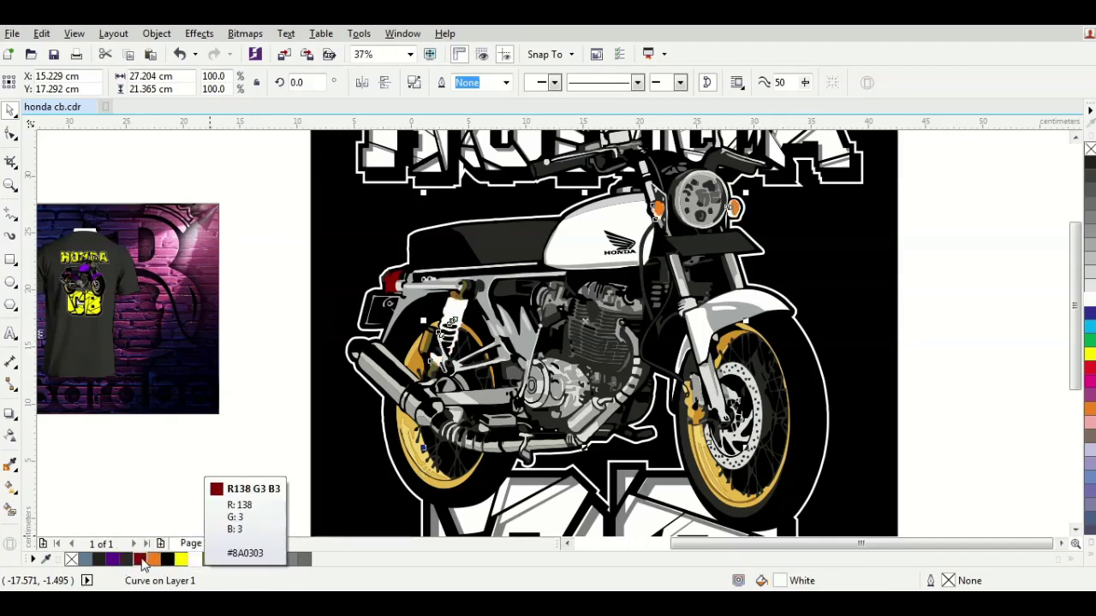
click(141, 559)
click(944, 308)
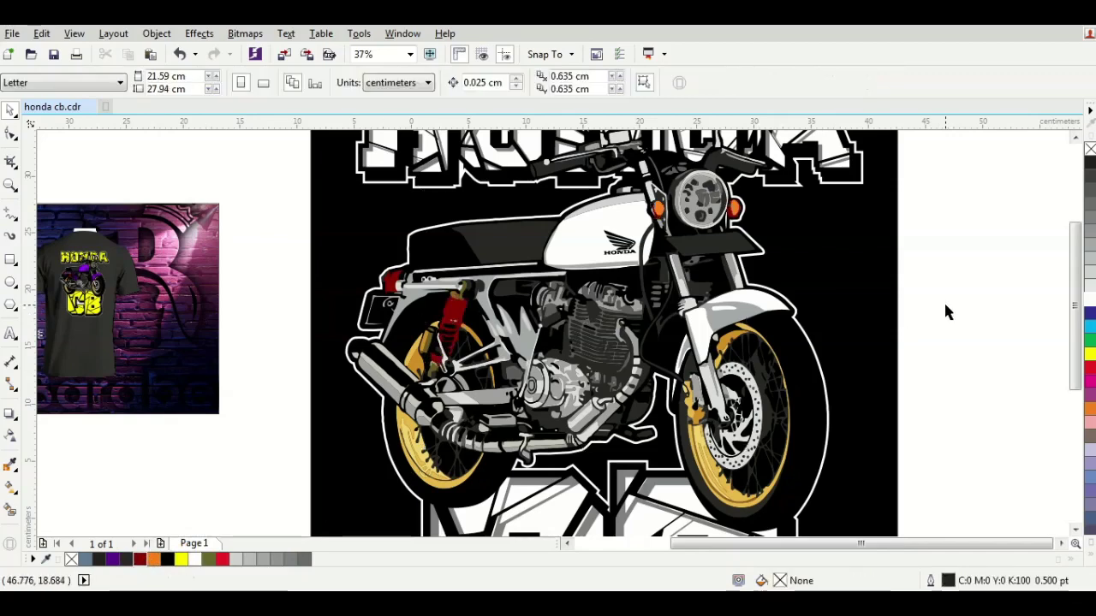
scroll(641, 290, down, 2)
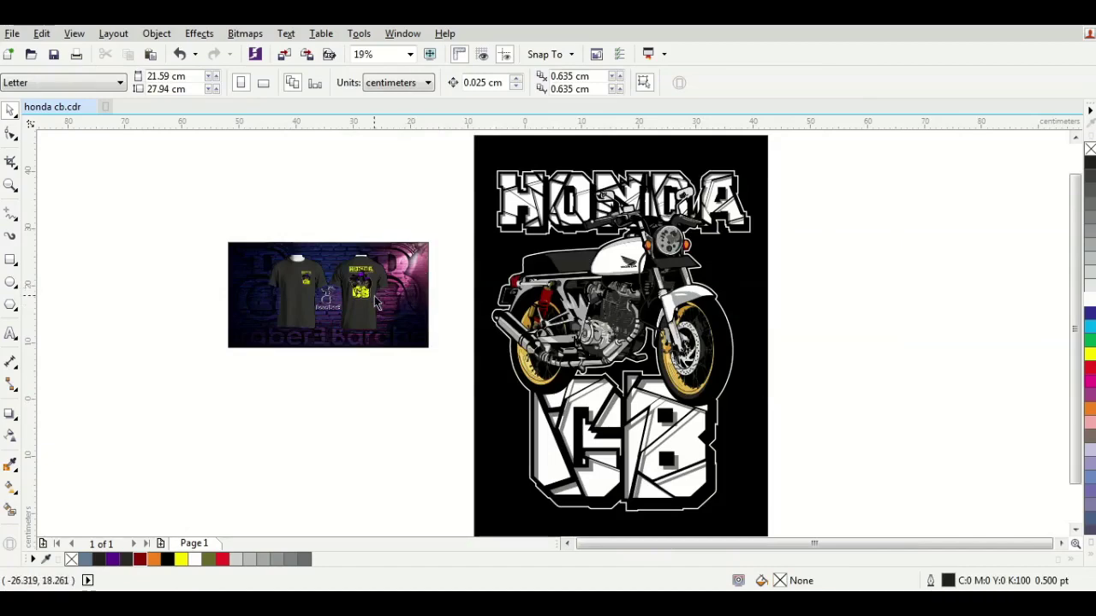
scroll(603, 271, down, 1)
scroll(646, 323, up, 1)
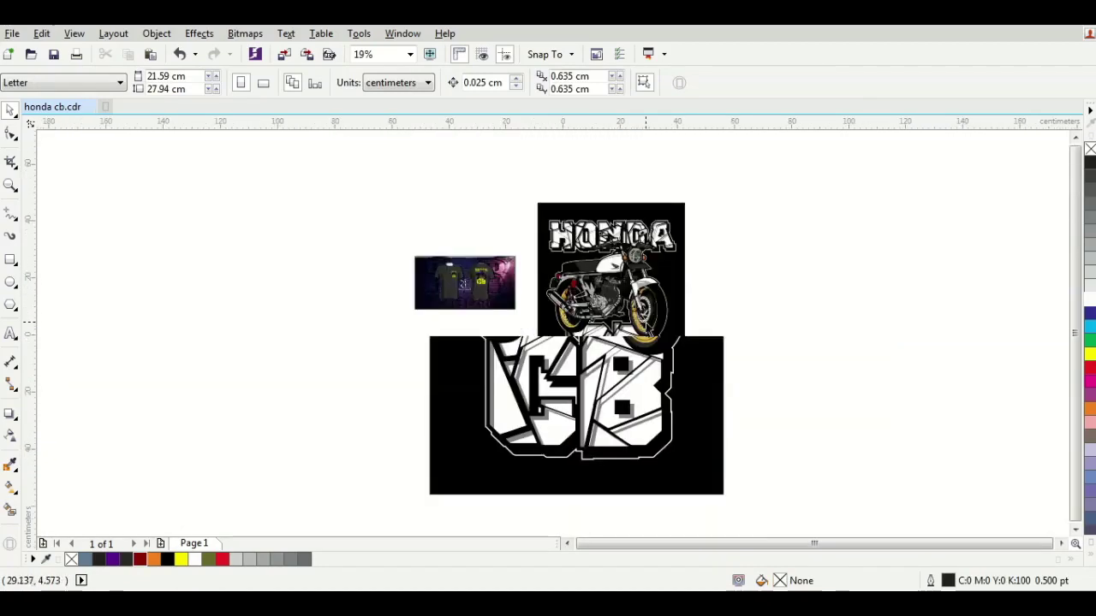
Step: Zoom to the whole recolored HONDA CB artwork to inspect it, and clear the selection
scroll(685, 392, down, 1)
drag(712, 429, 527, 175)
click(409, 54)
click(410, 84)
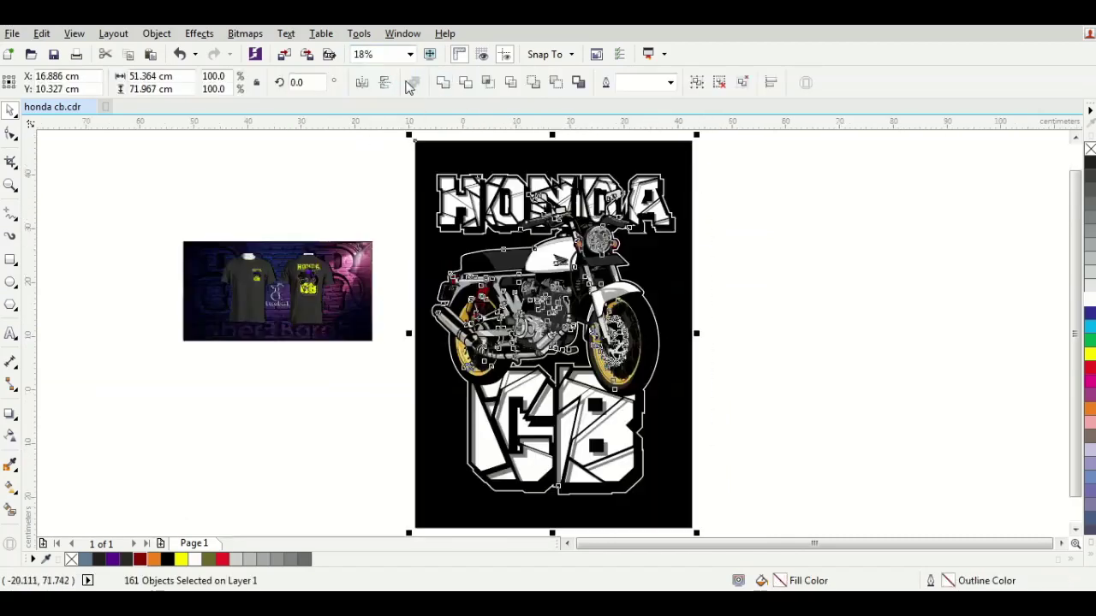
click(380, 165)
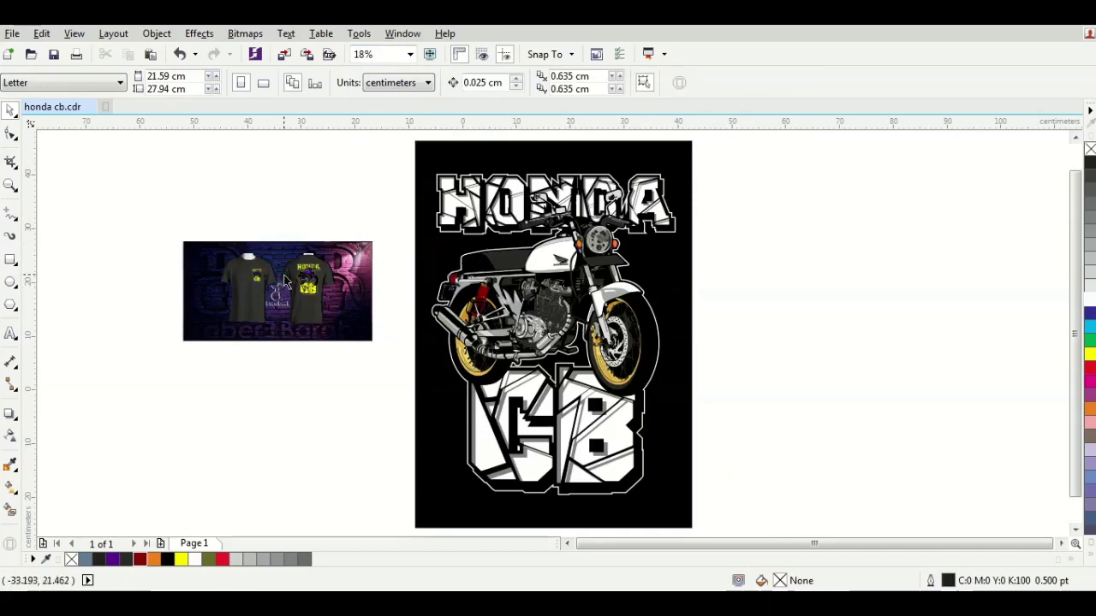
Step: Delete the old purple-and-yellow Honda CB designs from the back and front T-shirts in the mockup
scroll(285, 282, up, 2)
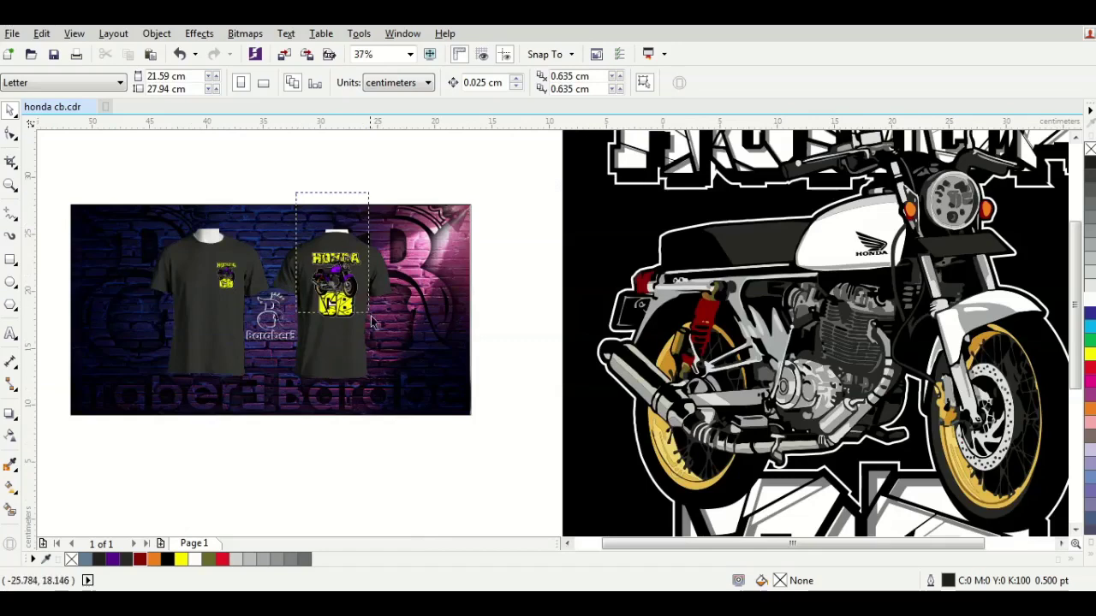
drag(372, 321, 382, 336)
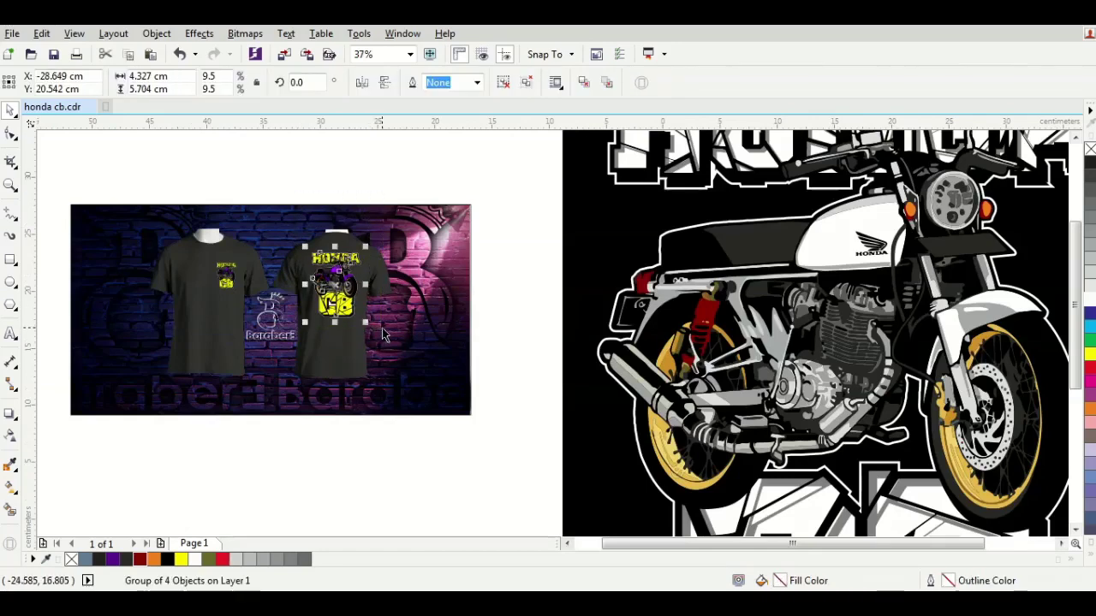
key(Delete)
drag(225, 238, 245, 301)
key(Delete)
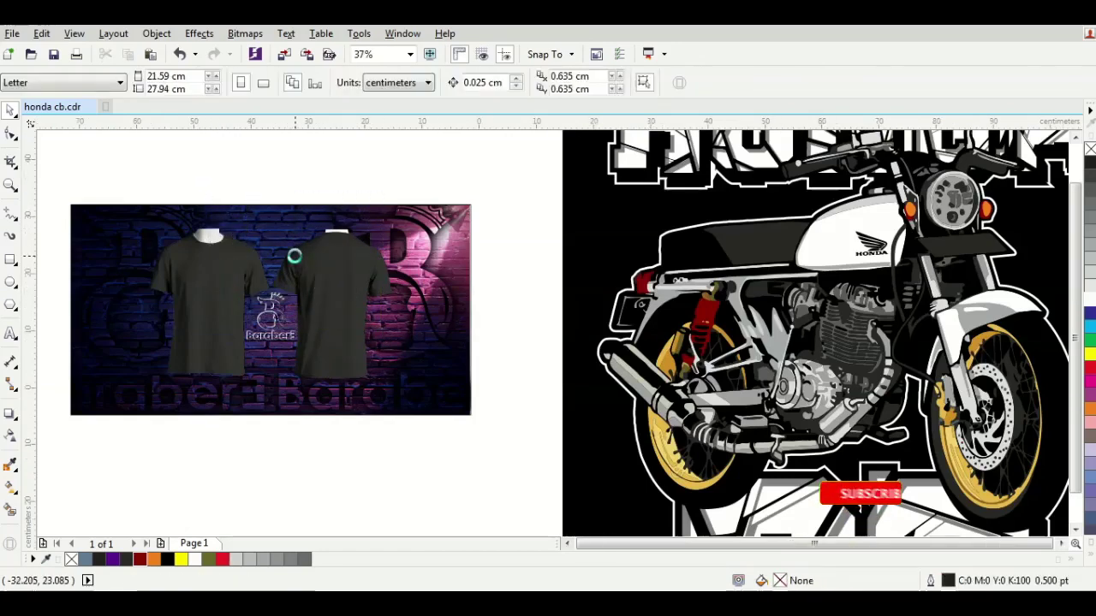
Step: Place a copy of the recolored Honda CB group on the back-view T-shirt, scaled to 10% (about 4.54 × 5.98 cm)
scroll(296, 256, down, 2)
drag(406, 153, 766, 526)
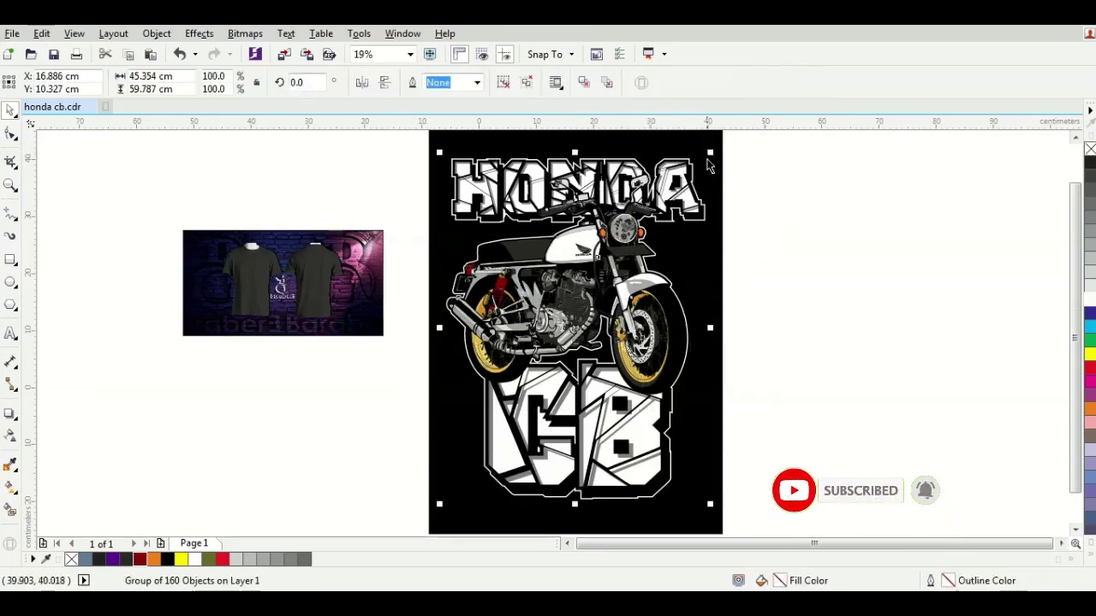
drag(709, 151, 342, 274)
scroll(346, 274, up, 4)
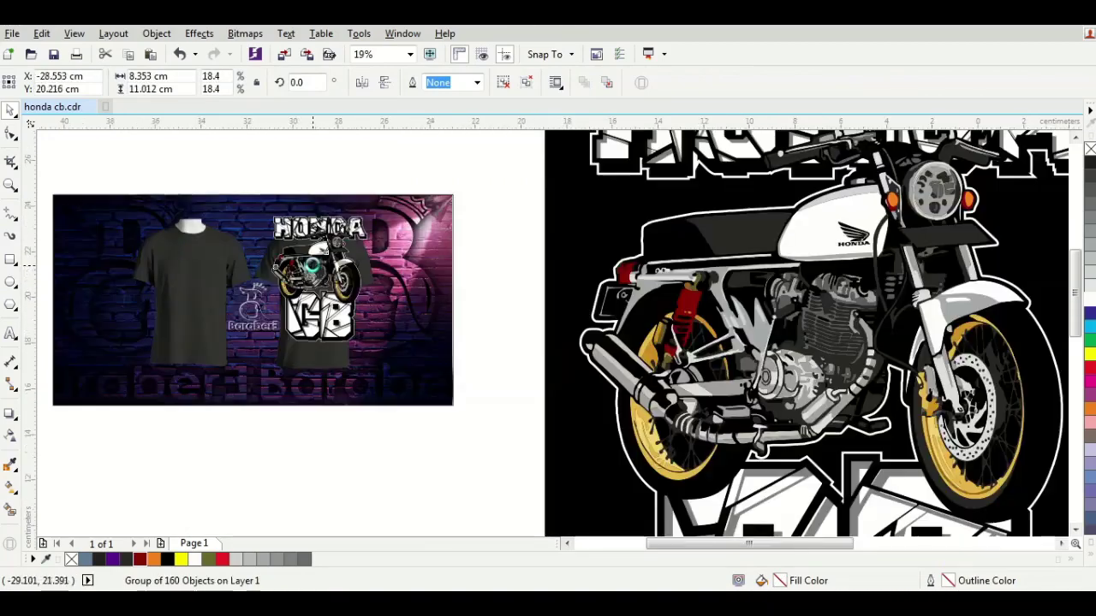
drag(427, 161, 382, 220)
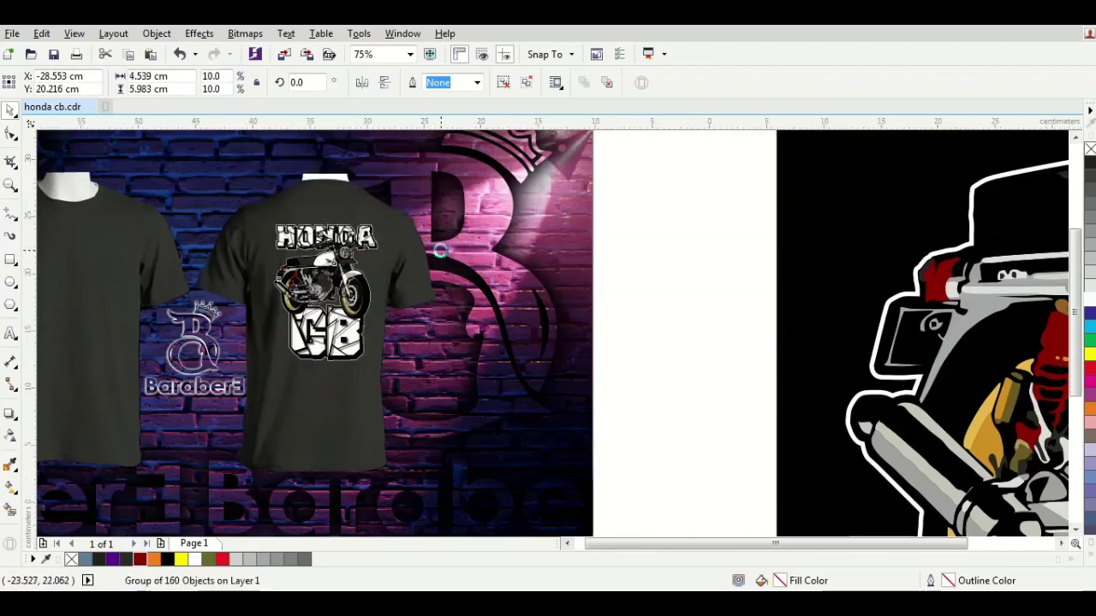
Step: Place a copy of the back design on the front T-shirt's chest, scaled to 3.3% (about 1.52 × 2 cm), and adjust its position
scroll(441, 249, down, 2)
scroll(279, 248, up, 2)
scroll(235, 249, up, 2)
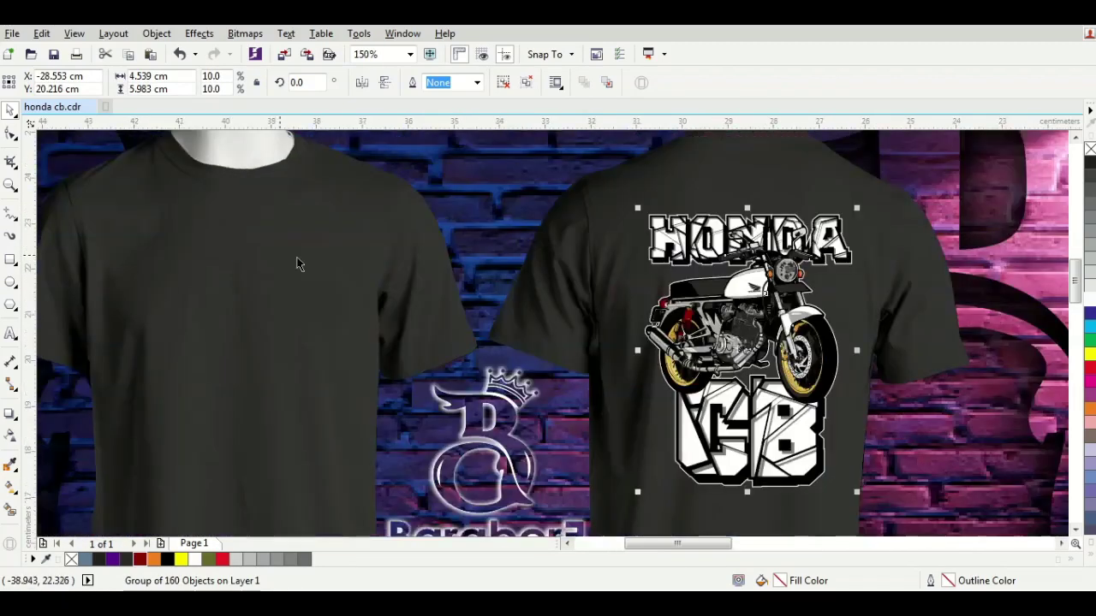
drag(689, 282, 226, 287)
drag(147, 477, 293, 288)
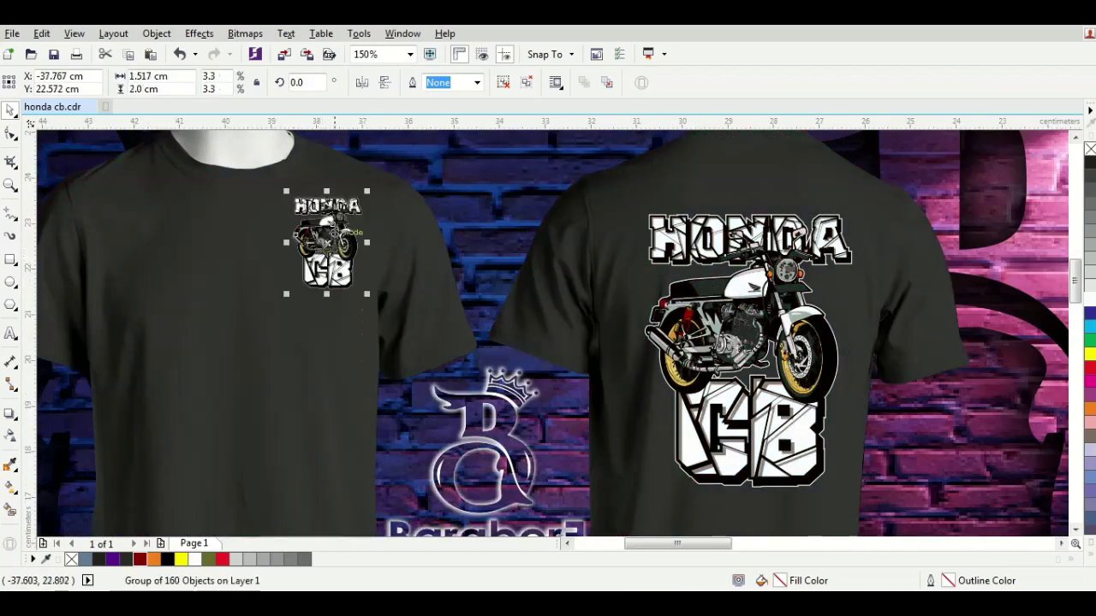
drag(338, 236, 313, 293)
scroll(313, 282, down, 5)
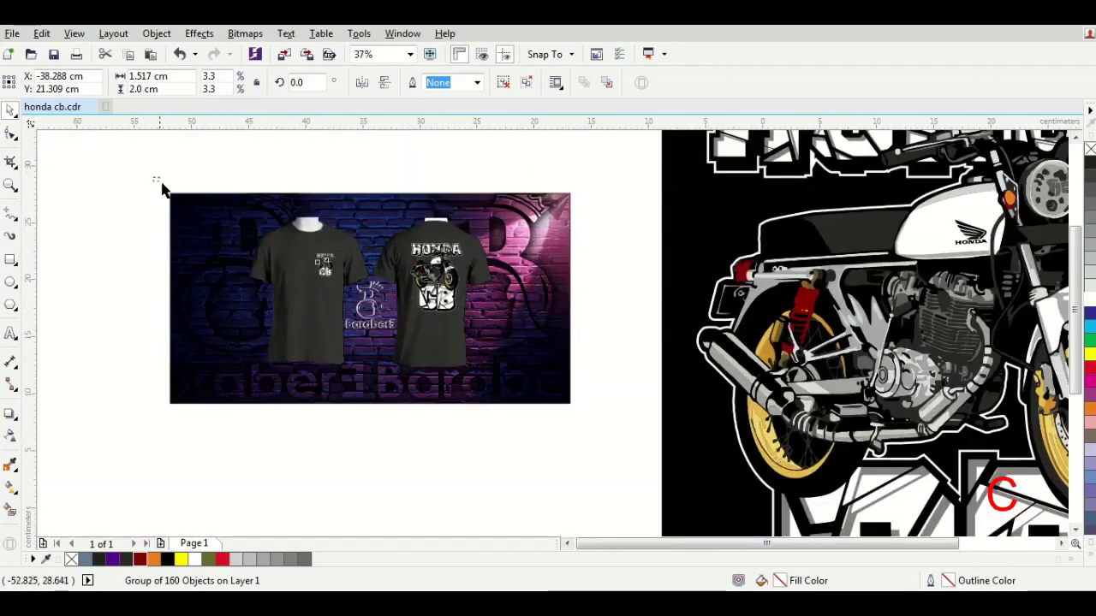
Step: Zoom to the two T-shirts in the mockup and examine them in full-screen preview
drag(162, 189, 463, 370)
click(410, 54)
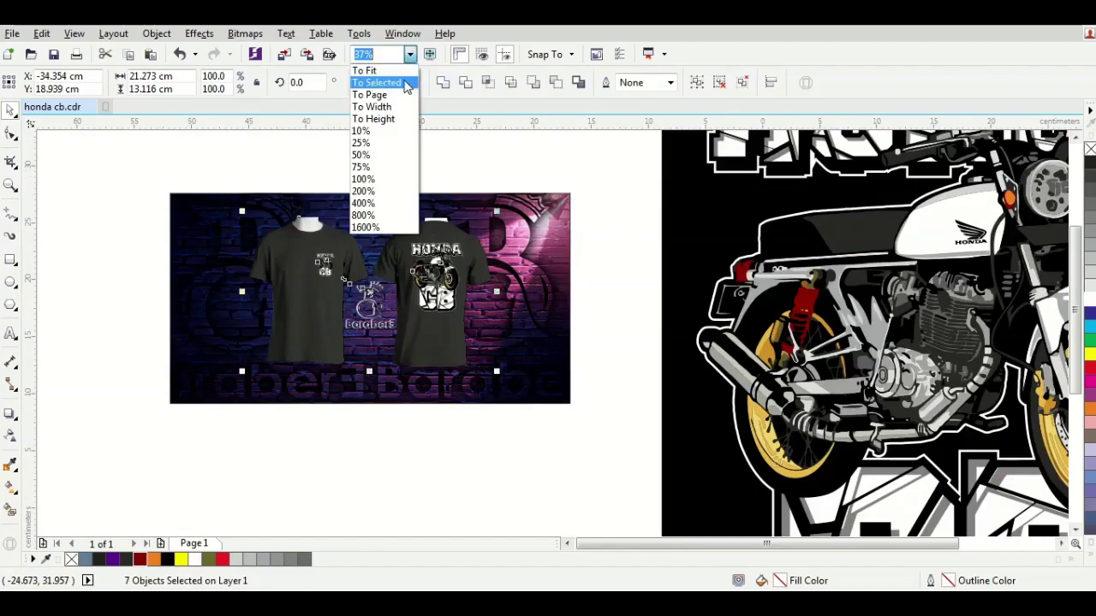
click(410, 83)
key(F9)
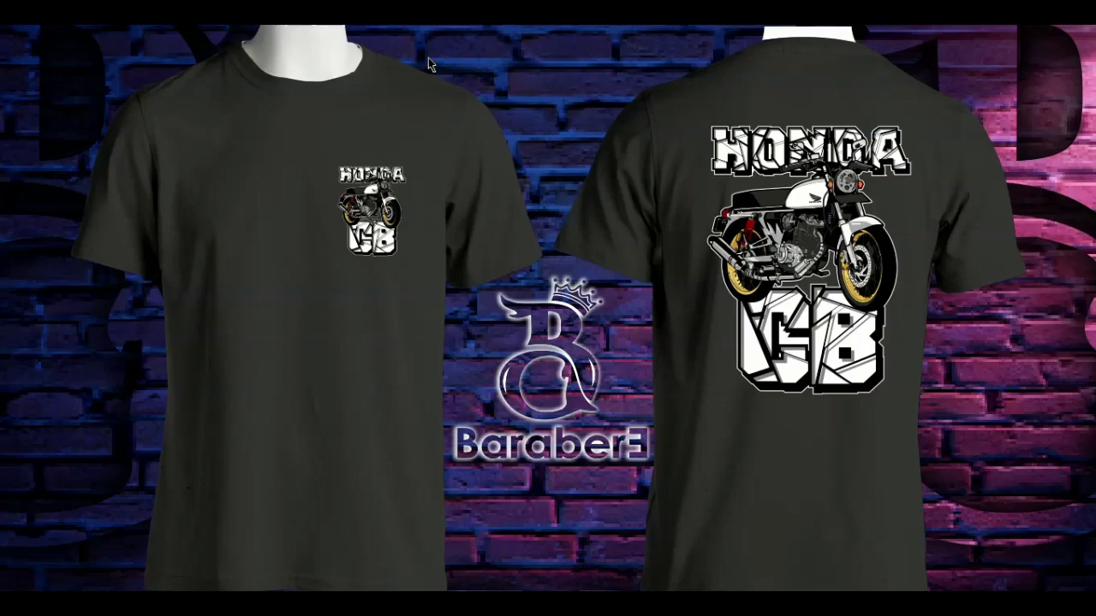
click(494, 77)
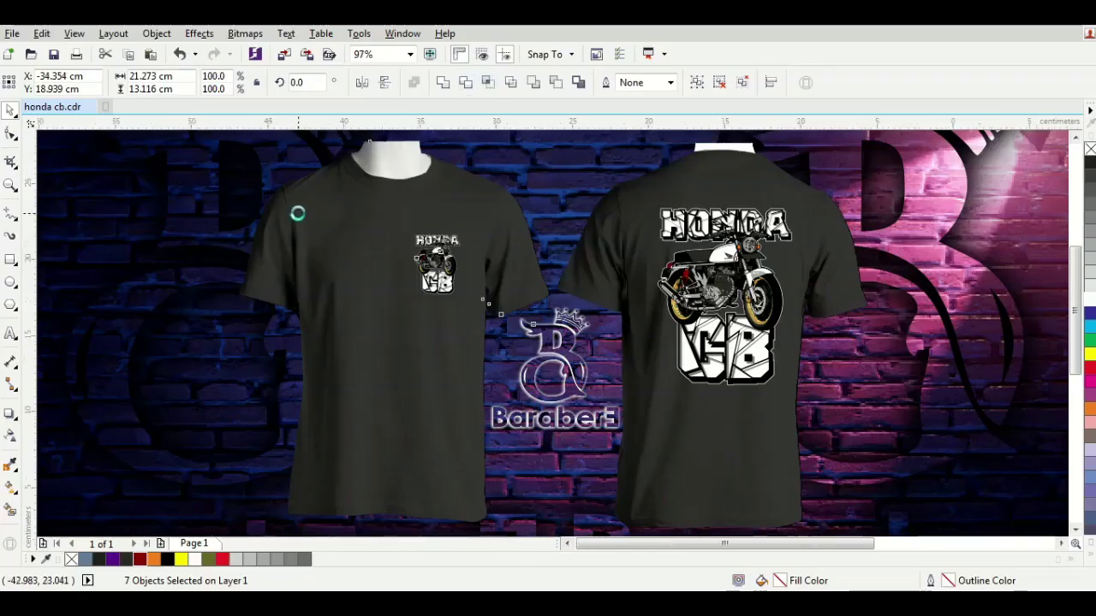
Step: Try white and yellow fills on the T-shirts in the mockup
scroll(297, 213, down, 2)
click(767, 266)
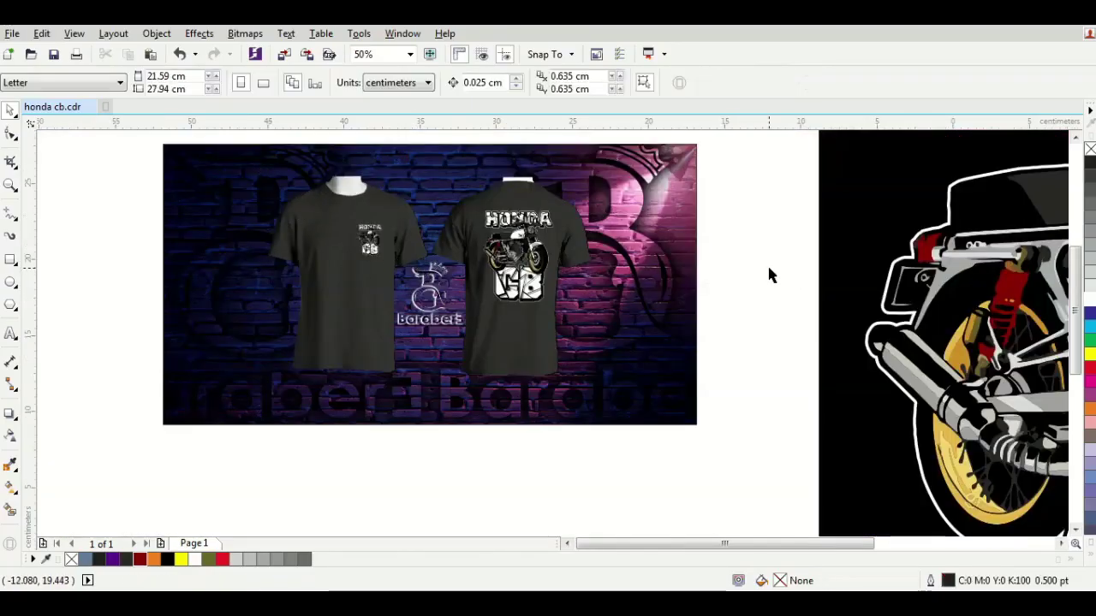
click(547, 336)
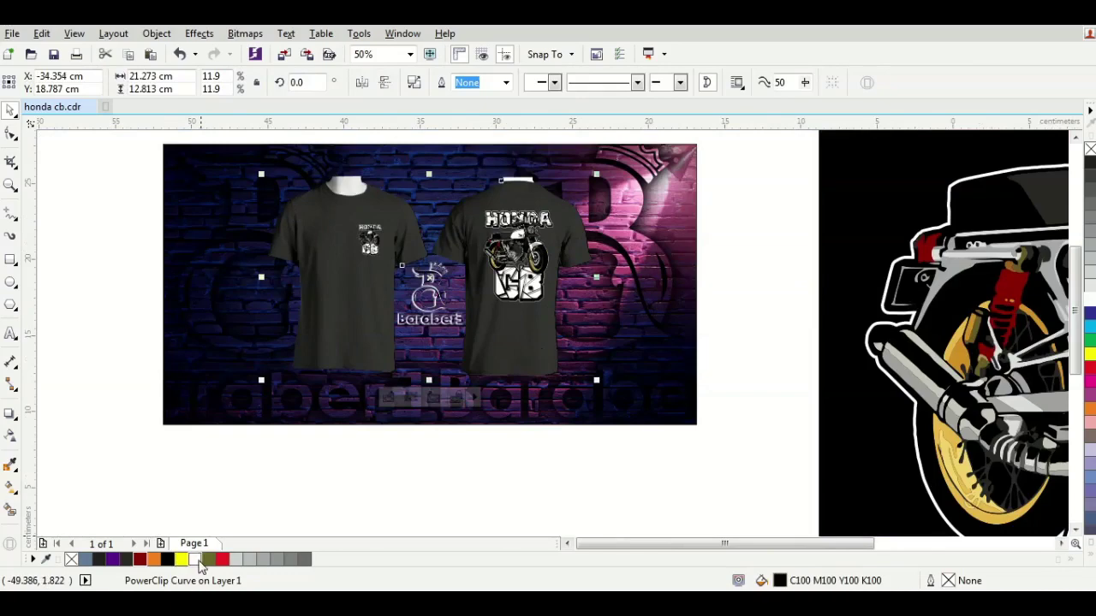
click(196, 561)
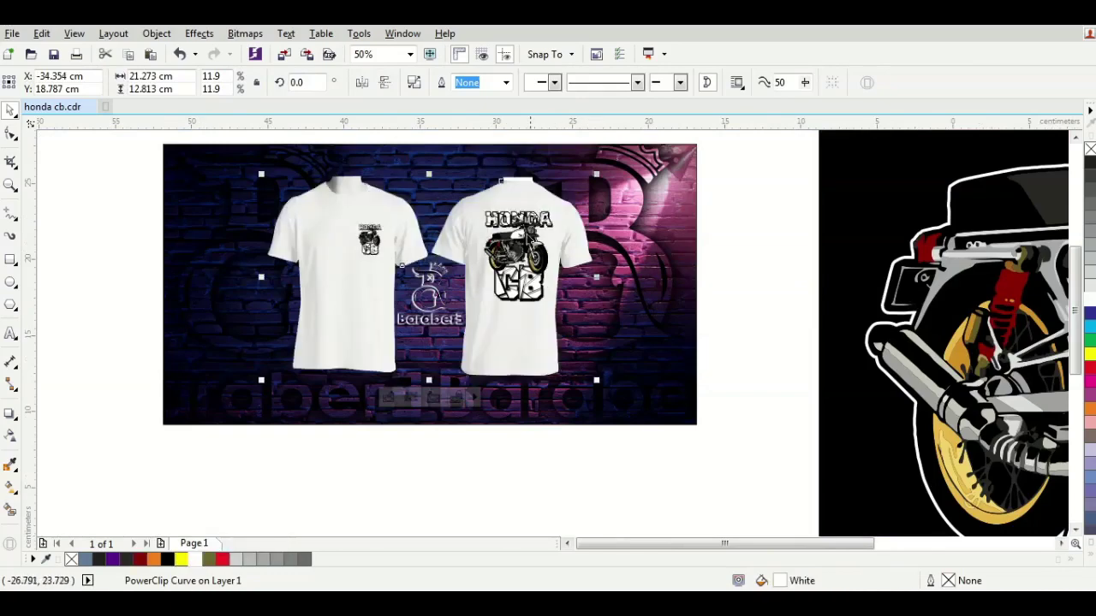
scroll(583, 251, up, 2)
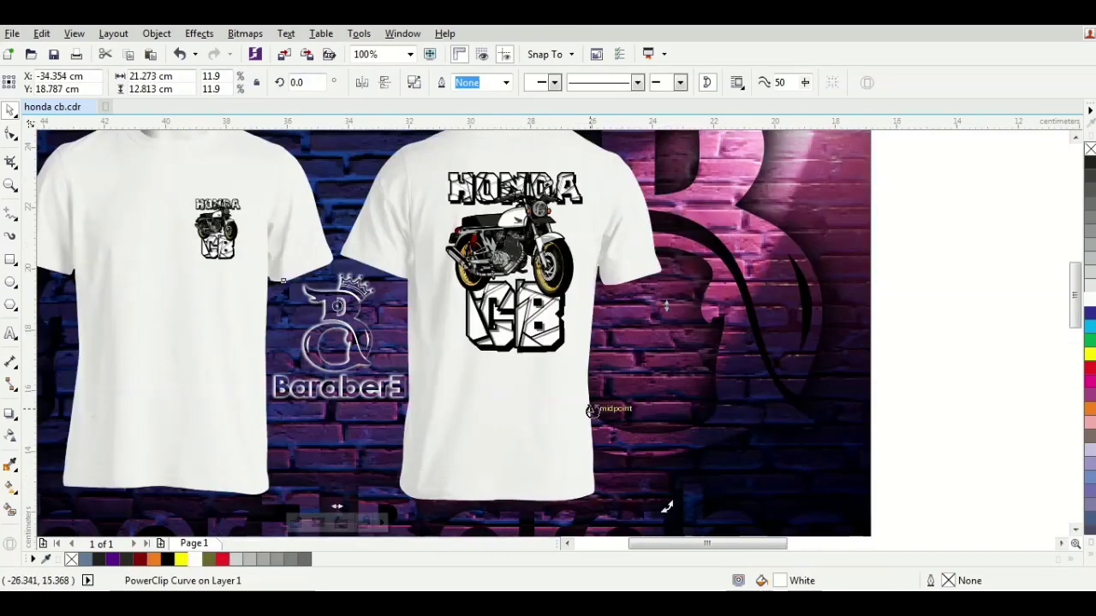
click(1090, 355)
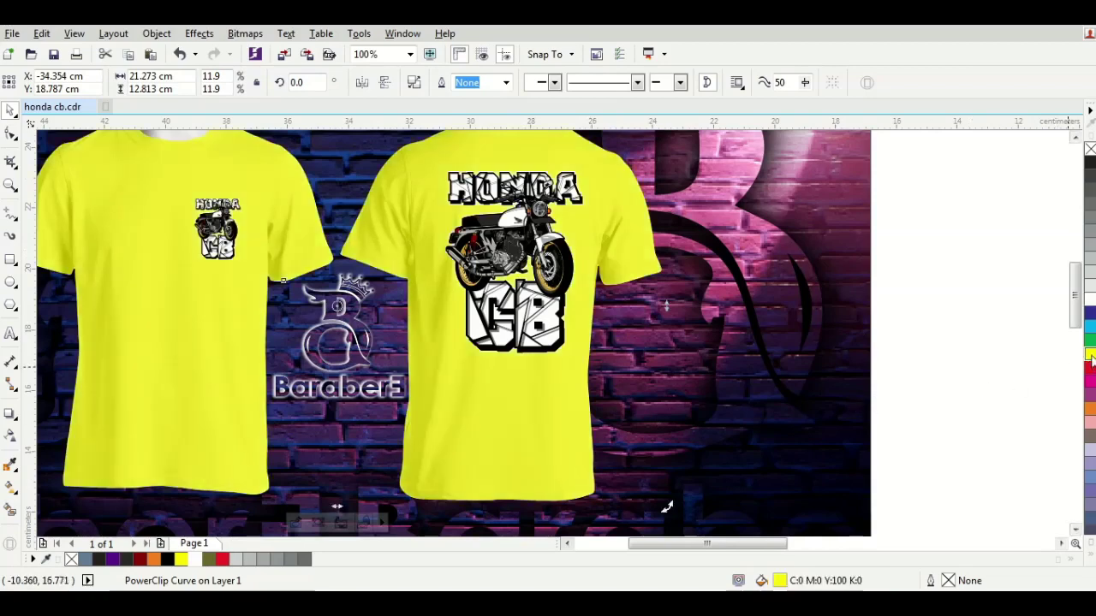
Step: Zoom to the two T-shirts in the mockup to examine the design on the yellow fabric
scroll(759, 353, down, 2)
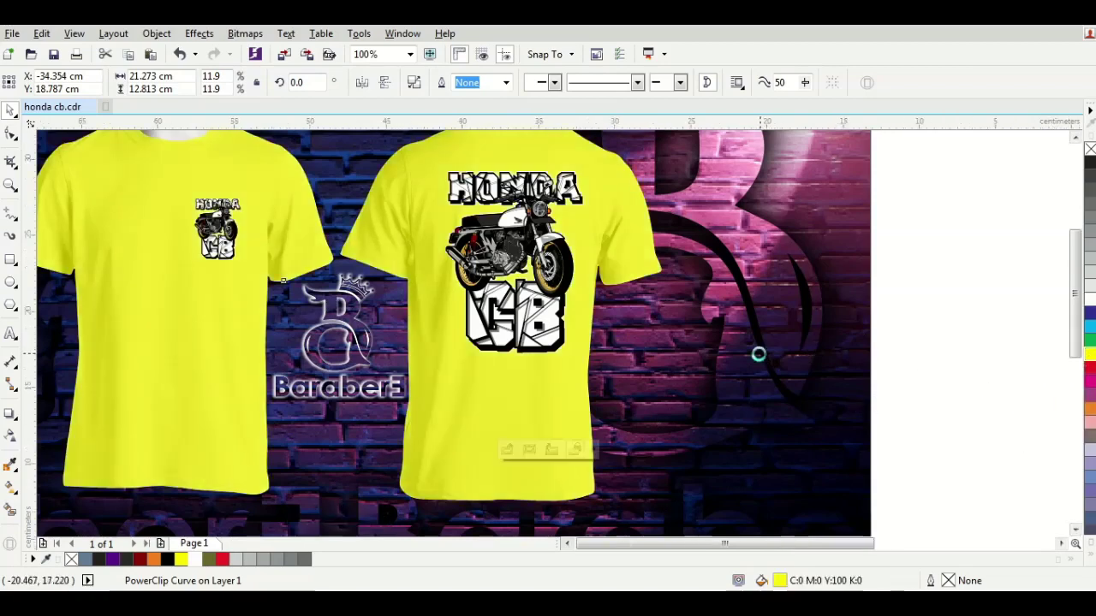
click(812, 390)
drag(865, 447, 368, 196)
click(410, 54)
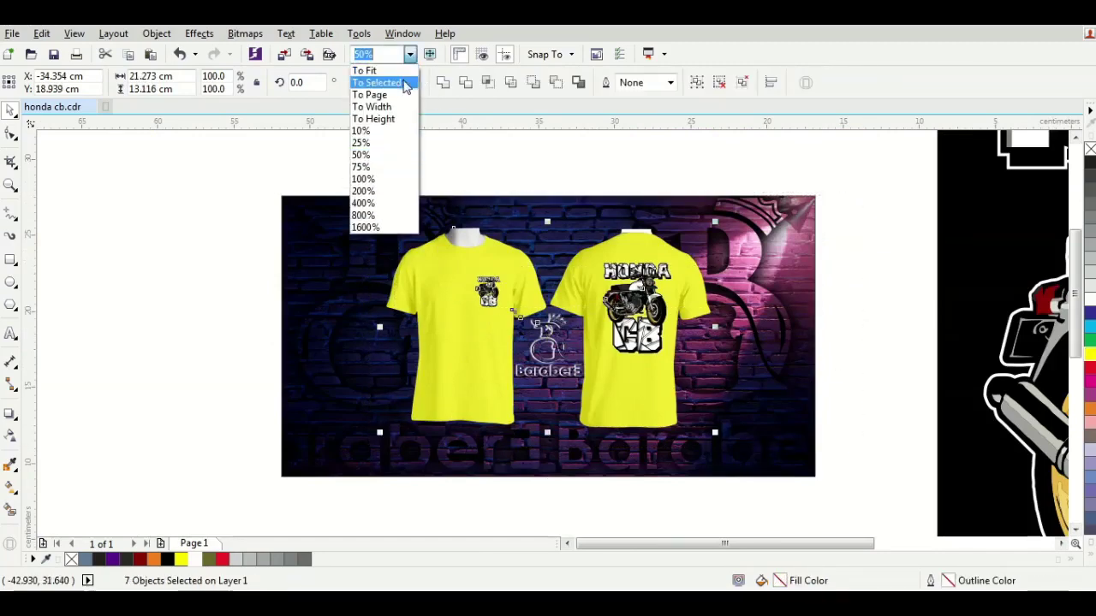
click(377, 82)
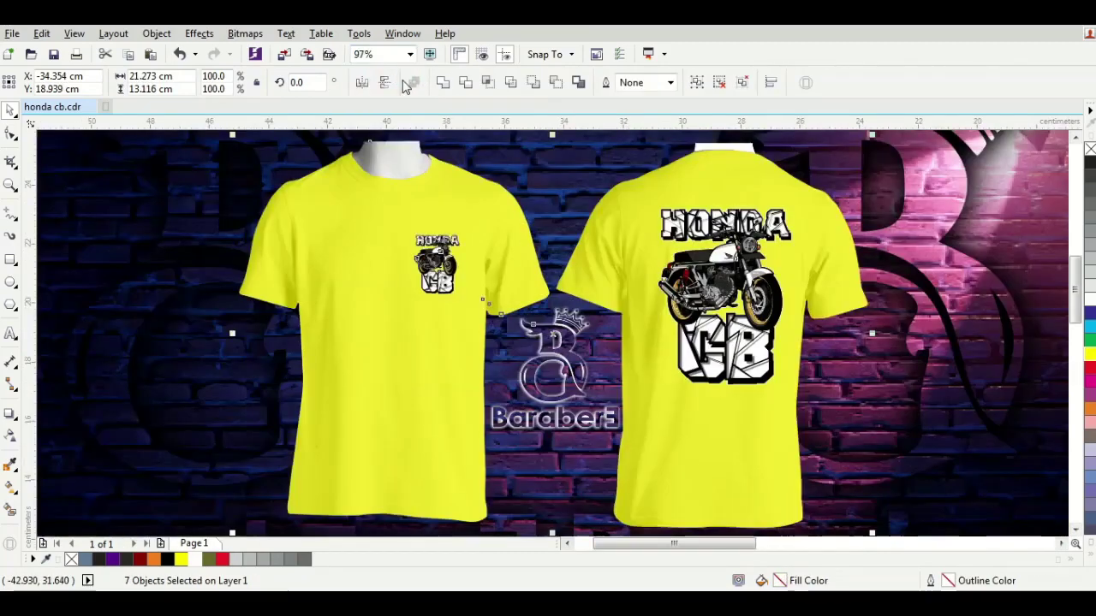
Step: Select the T-shirts' PowerClip curve and try a cyan fill (C:100 M:0 Y:0 K:0)
click(998, 247)
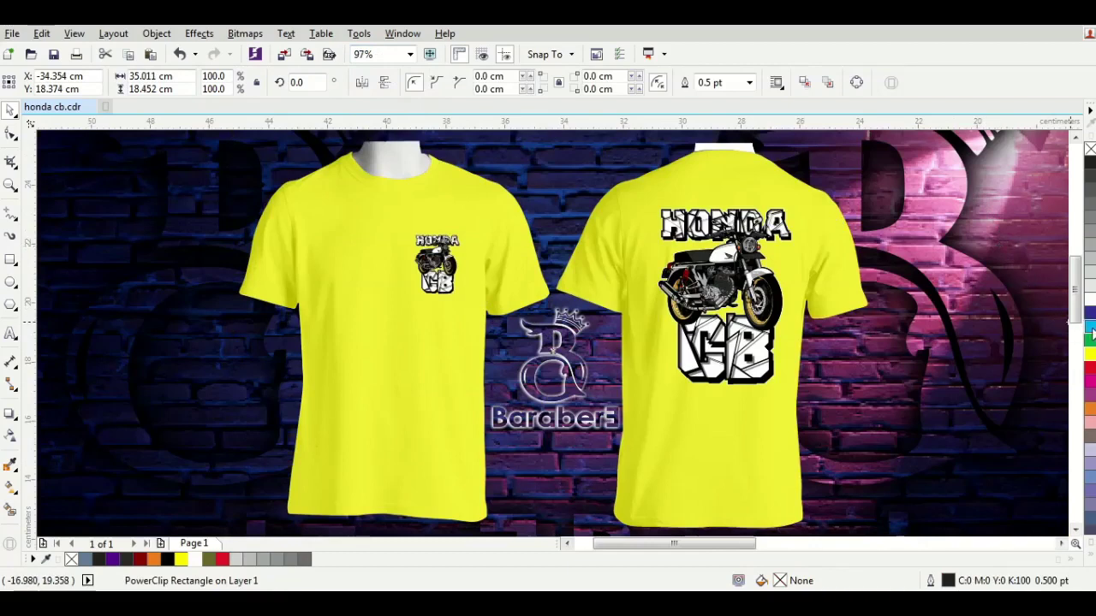
click(750, 443)
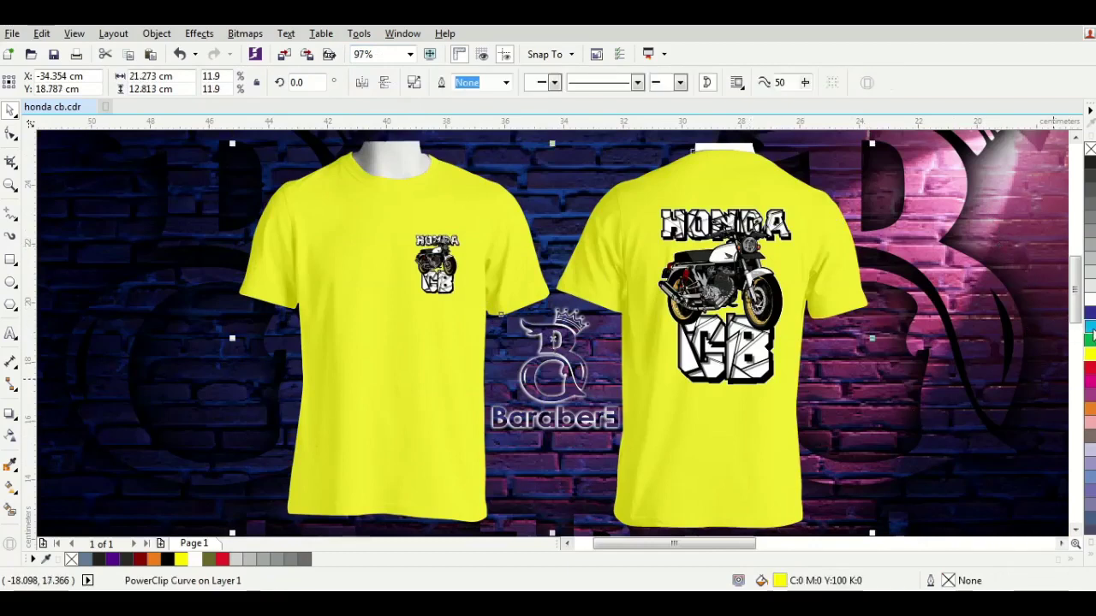
click(1091, 328)
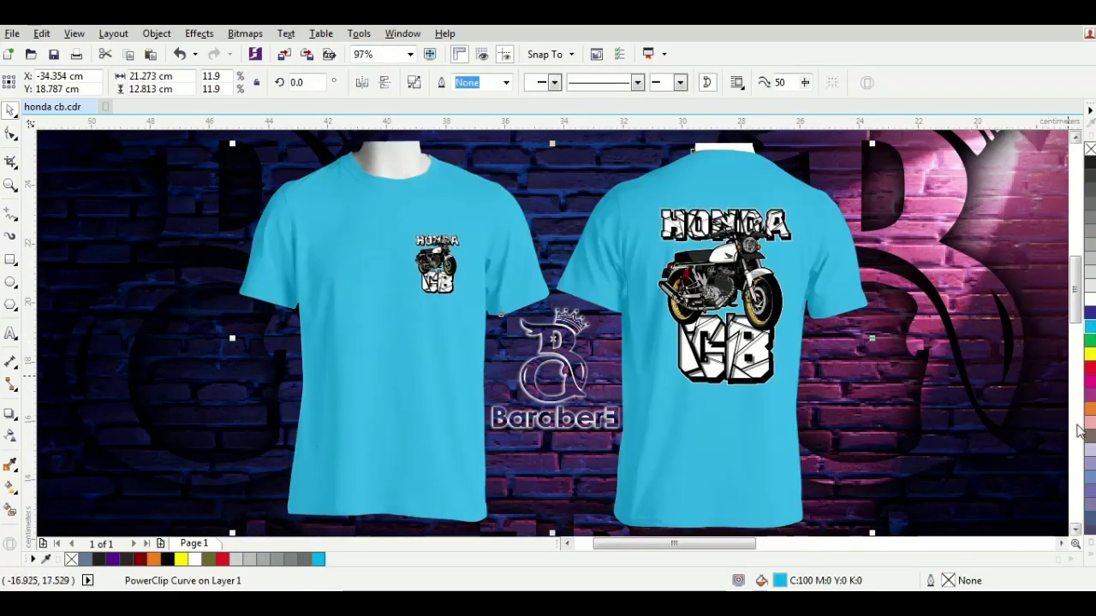
Step: Try progressively lighter grey fills on the T-shirts, from 90% down to 10% black
click(1091, 170)
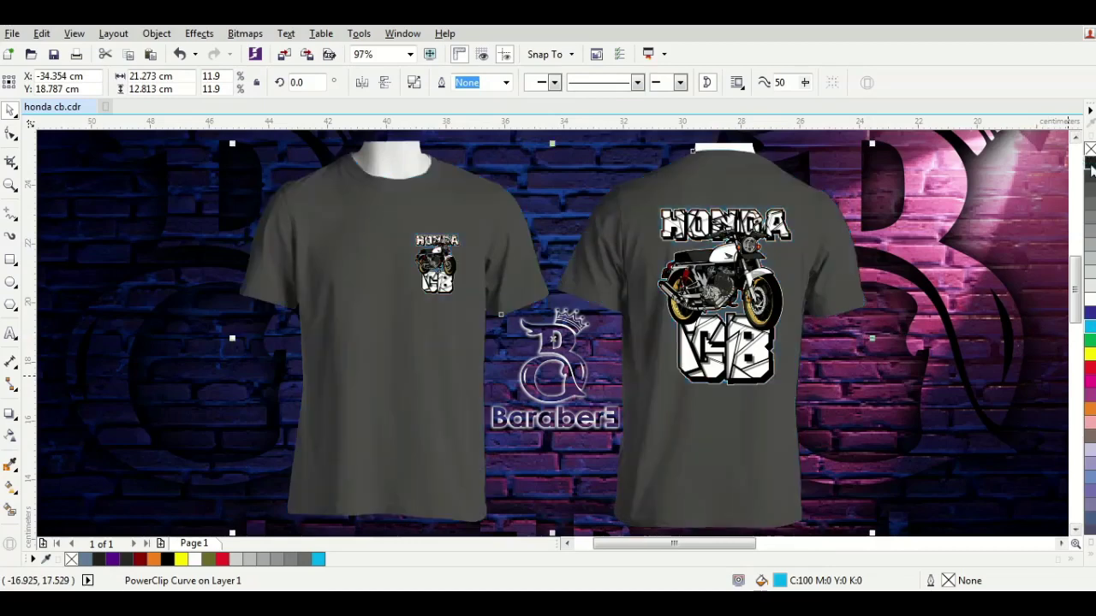
click(1091, 182)
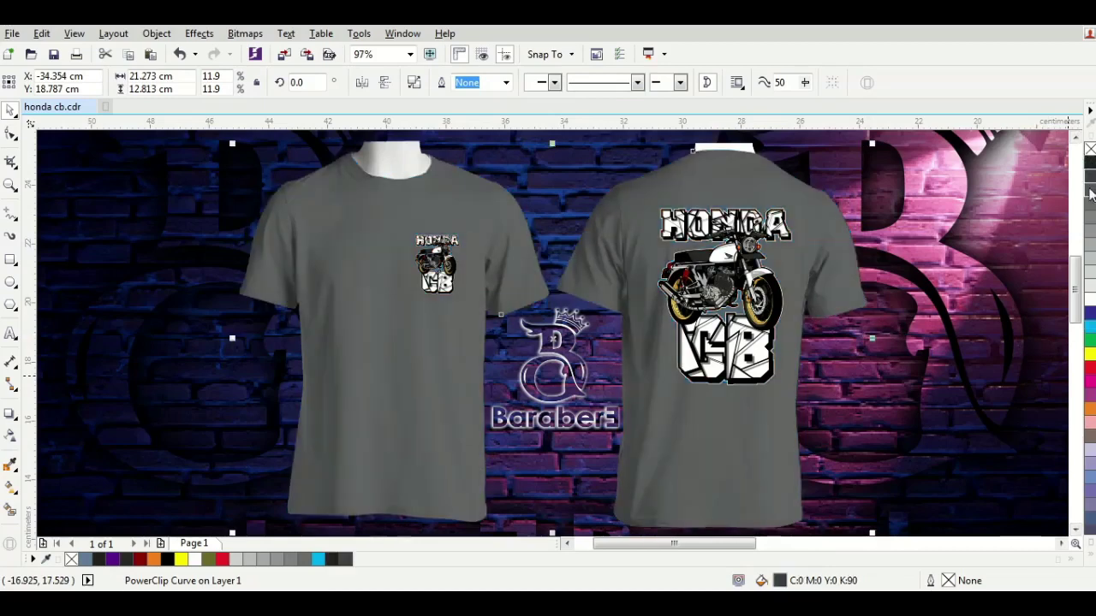
click(1091, 193)
click(1091, 205)
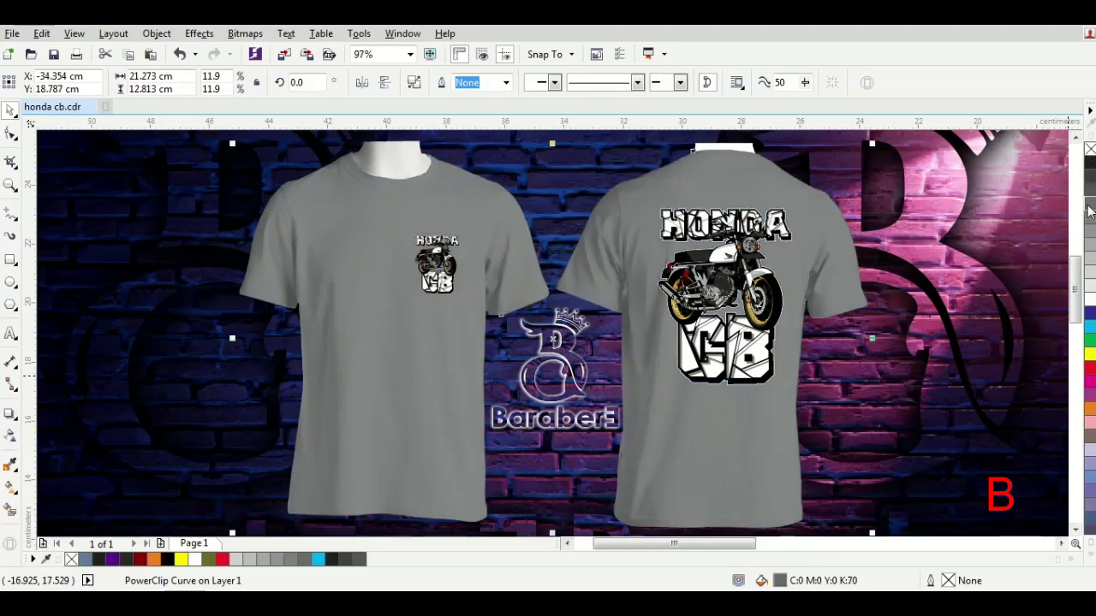
click(1091, 218)
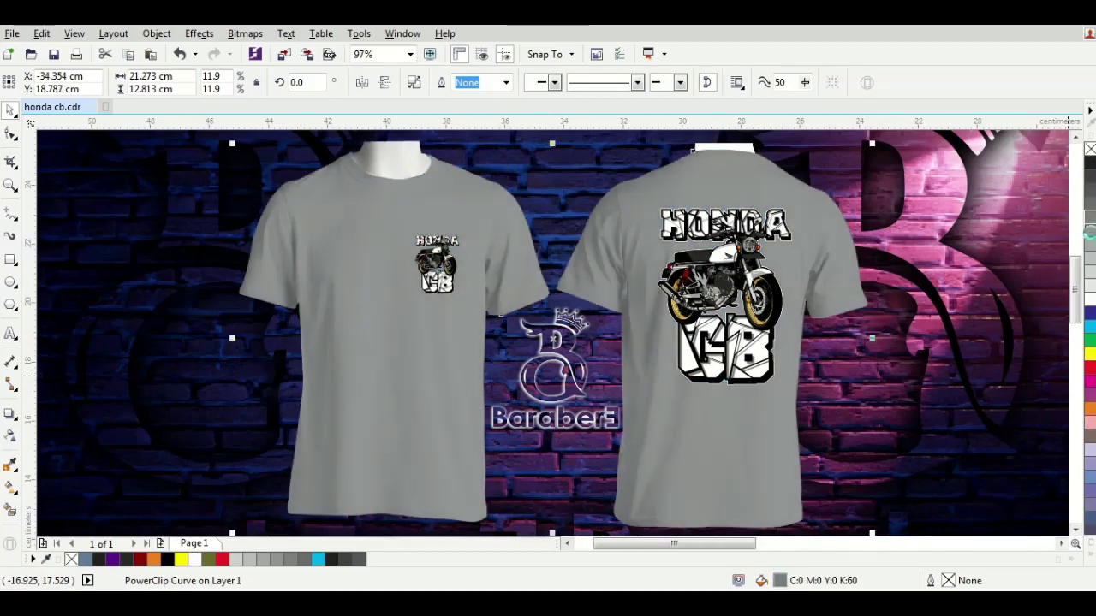
click(1091, 230)
click(1091, 243)
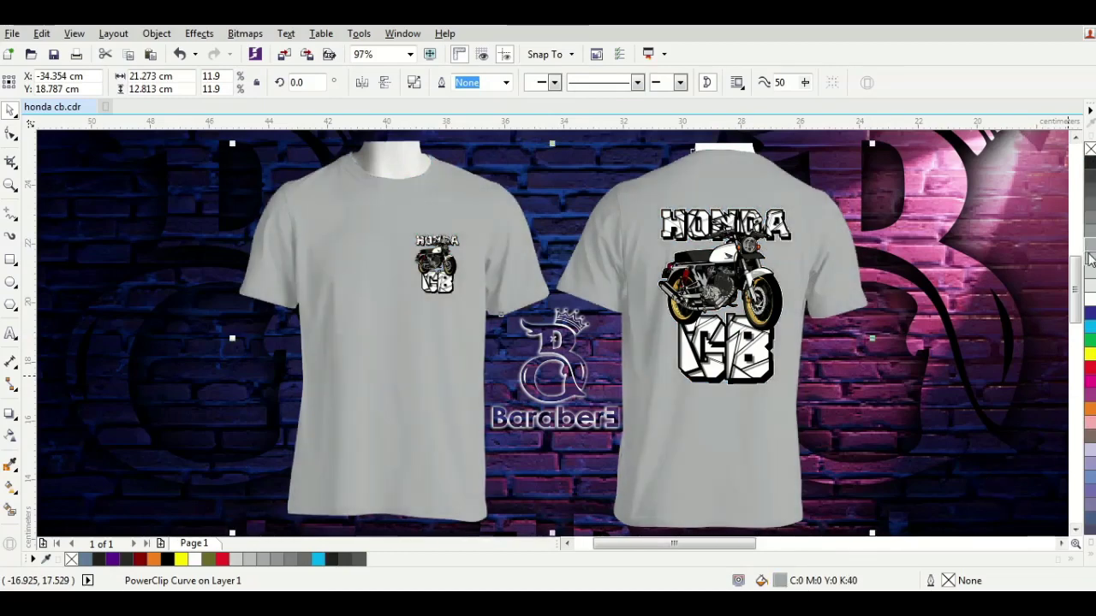
click(1091, 256)
click(1091, 273)
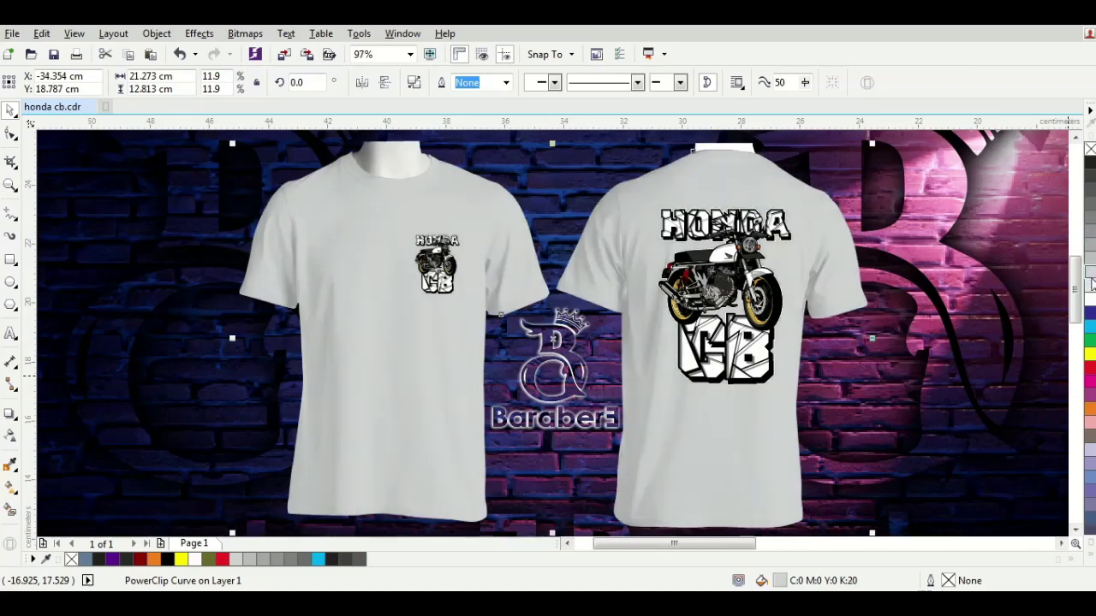
click(1092, 287)
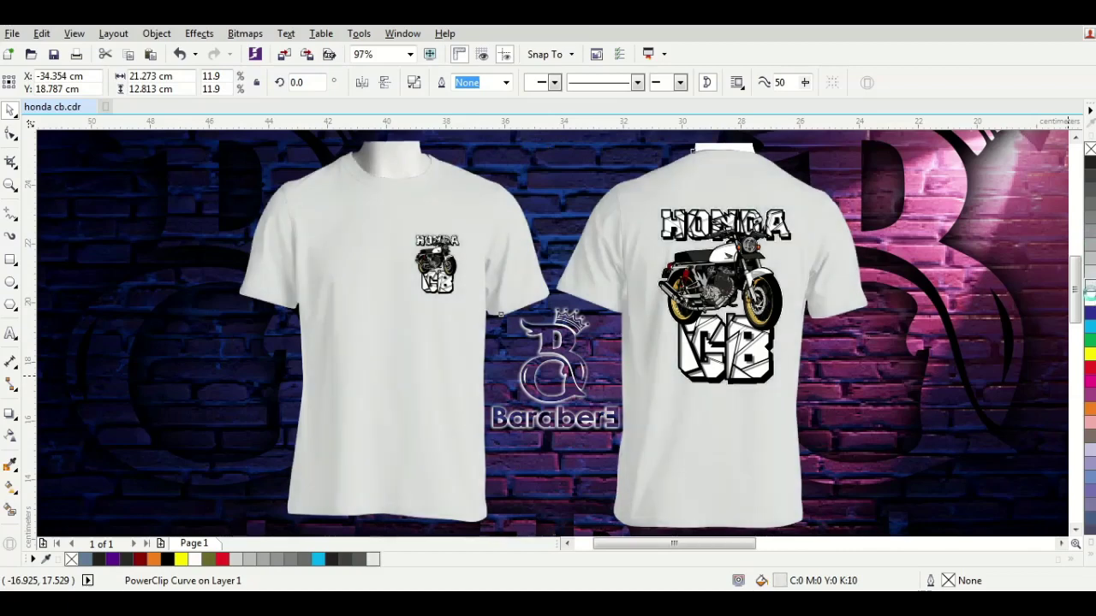
Step: Try blue (C:100 M:100) and cyan fills on the T-shirts, and fill them with green (C:100 M:0 Y:100 K:0)
click(1089, 310)
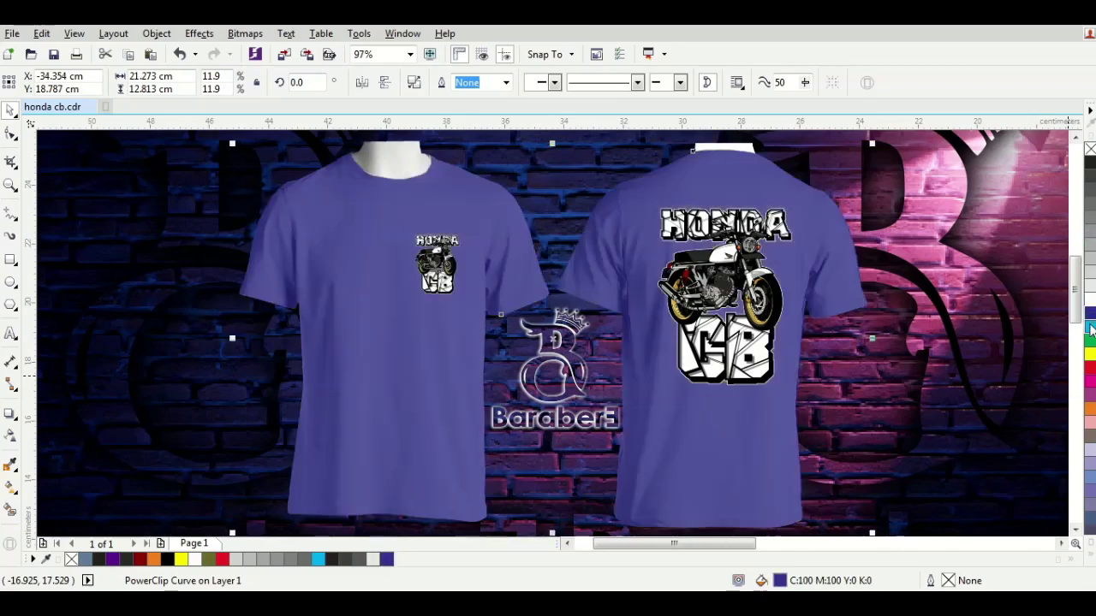
click(1092, 328)
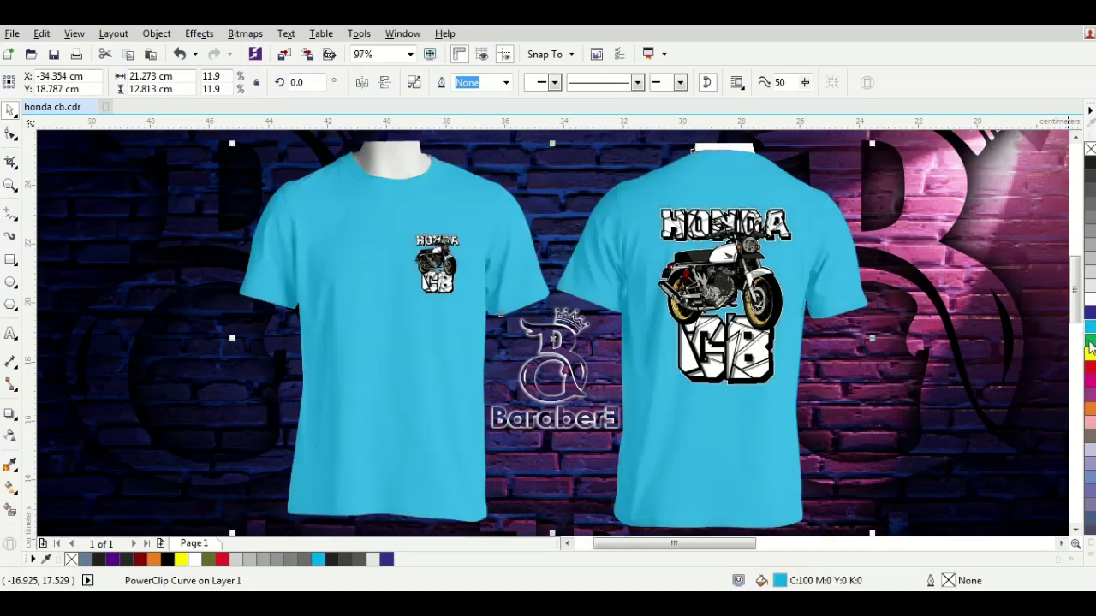
click(1090, 342)
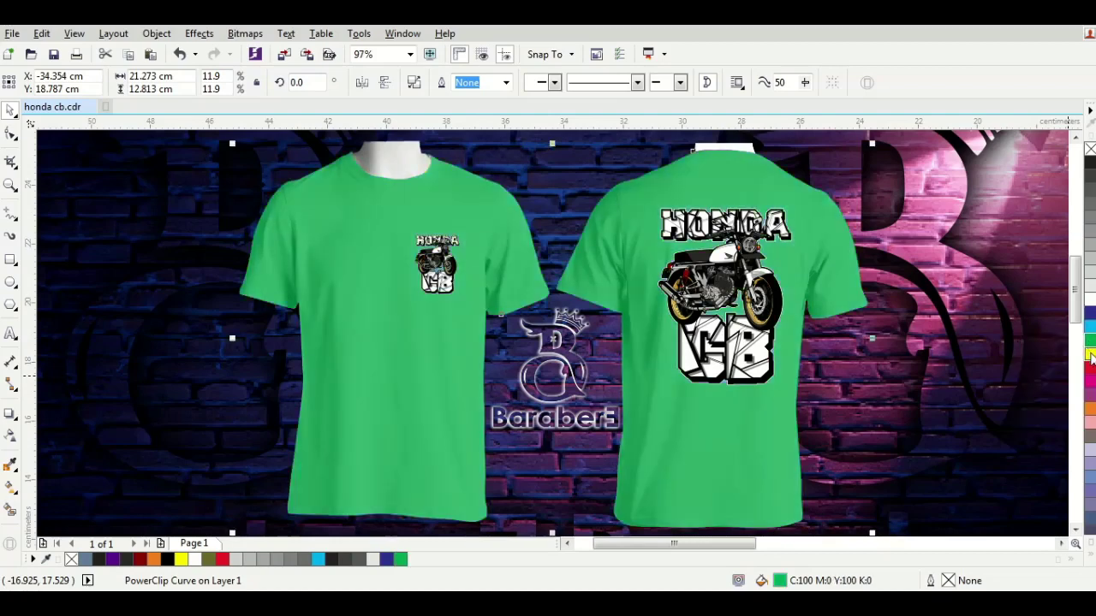
Step: Try yellow, red, magenta, purple, orange (M:60 Y:100), pink (M:40 Y:20) and brown (M:20 Y:20 K:60) fills on the T-shirts
click(1091, 354)
click(1091, 368)
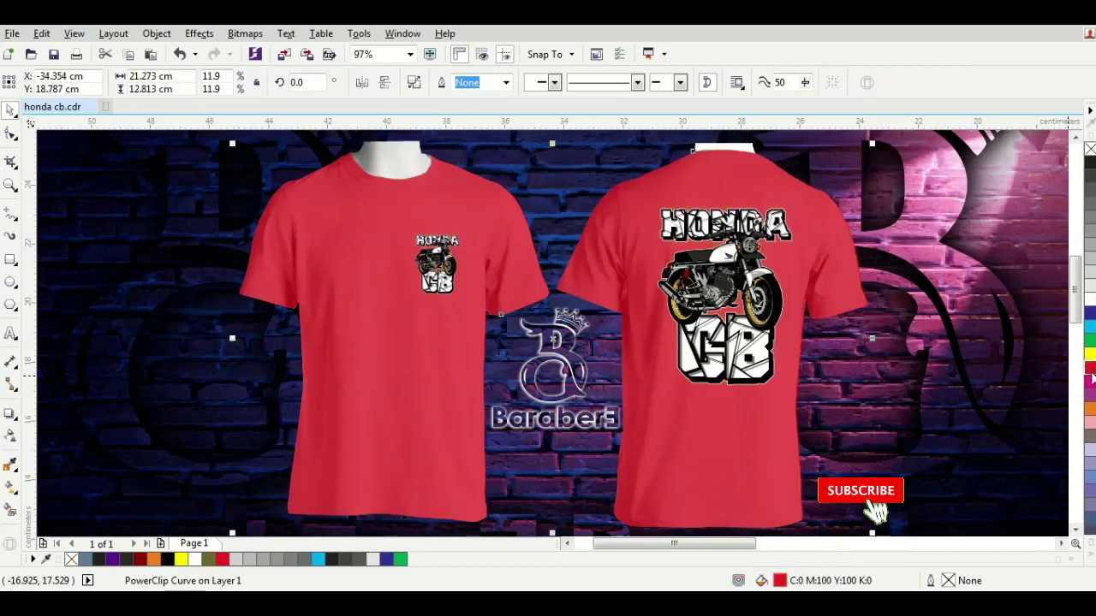
click(1091, 380)
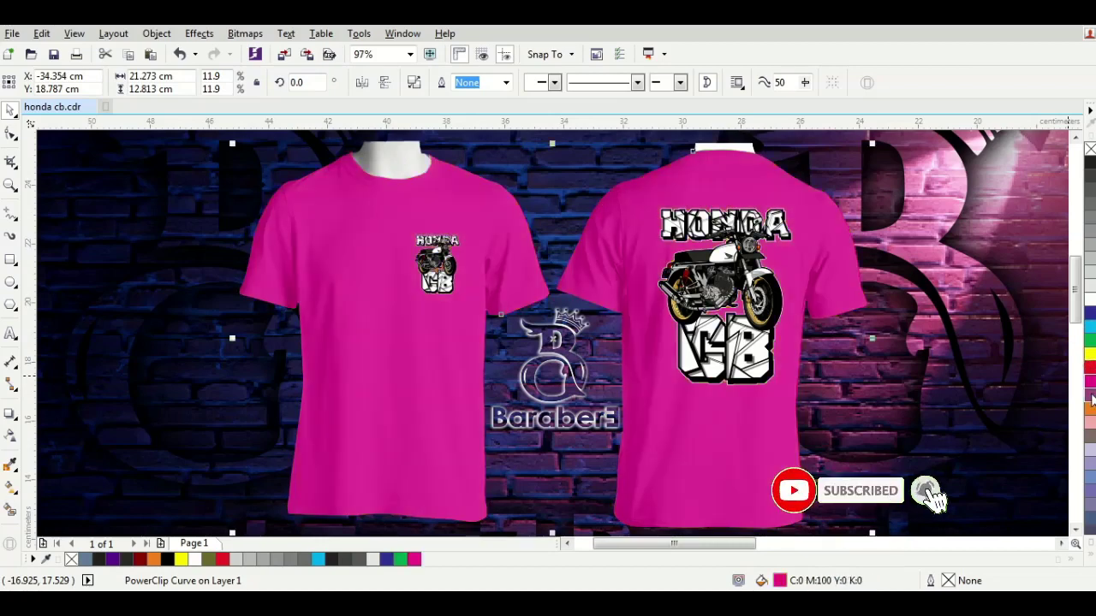
click(1091, 395)
click(1091, 410)
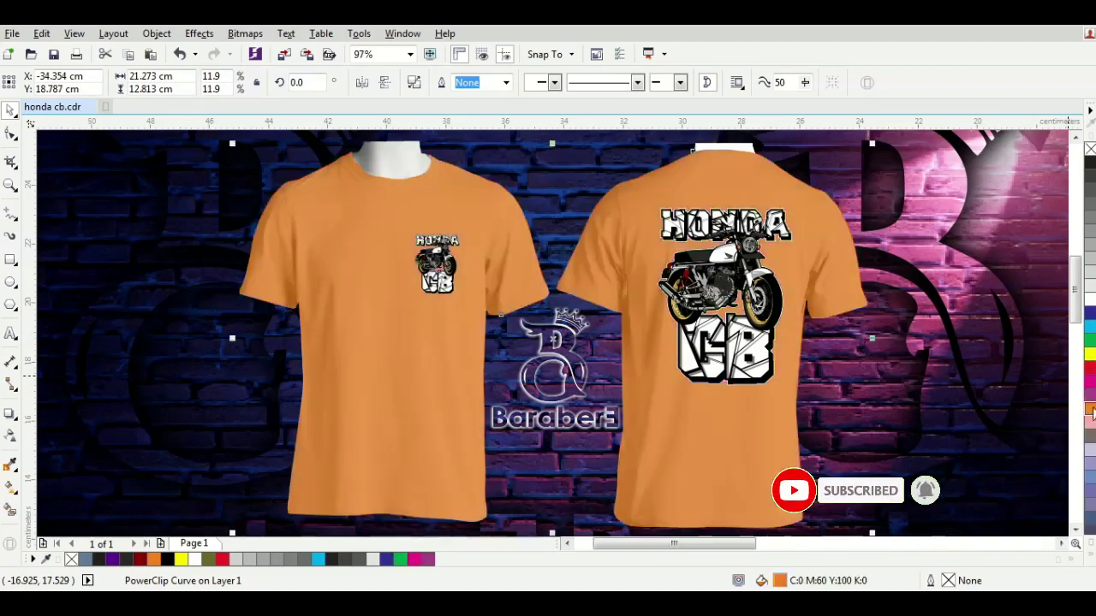
click(1091, 432)
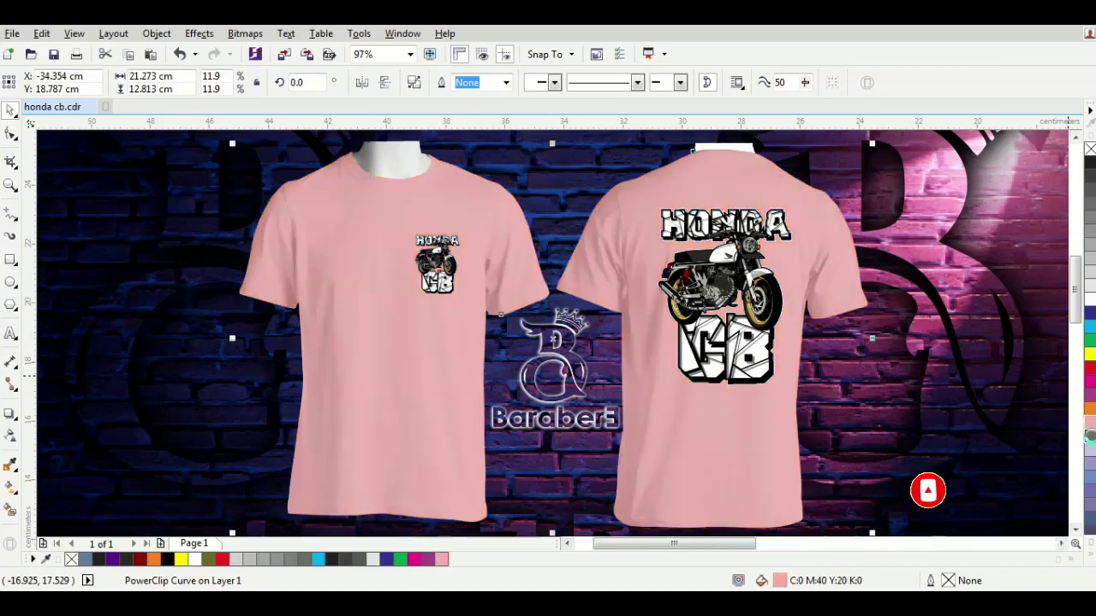
click(1091, 443)
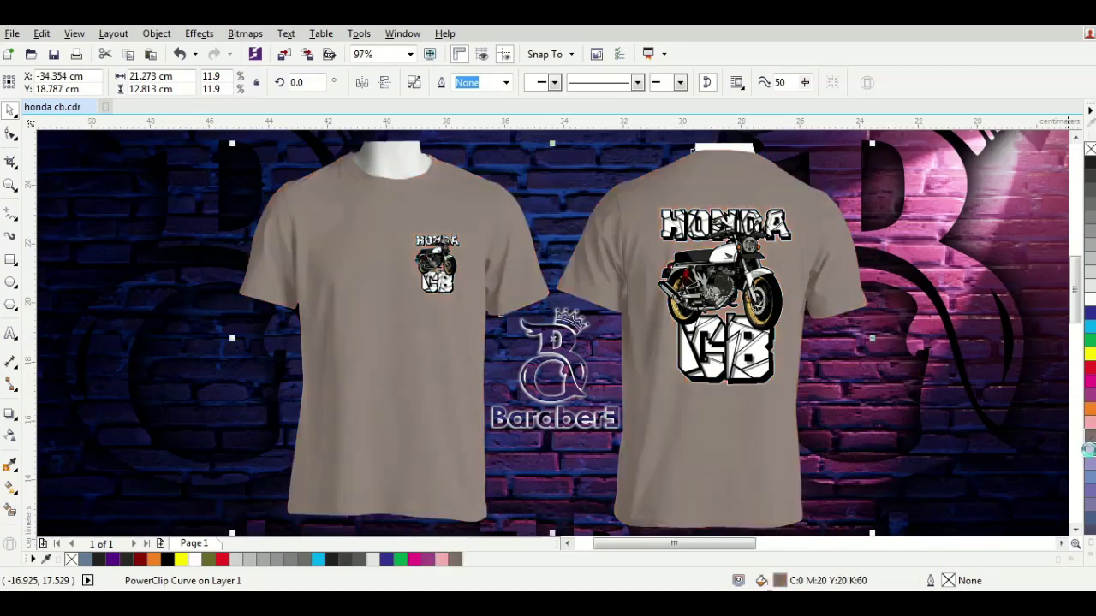
Step: Try muted violet-blue fills on the T-shirts, including C:40 M:40, C:60 M:40, C:40 M:40 K:20 and C:40 M:40 K:60
click(1090, 467)
click(1090, 477)
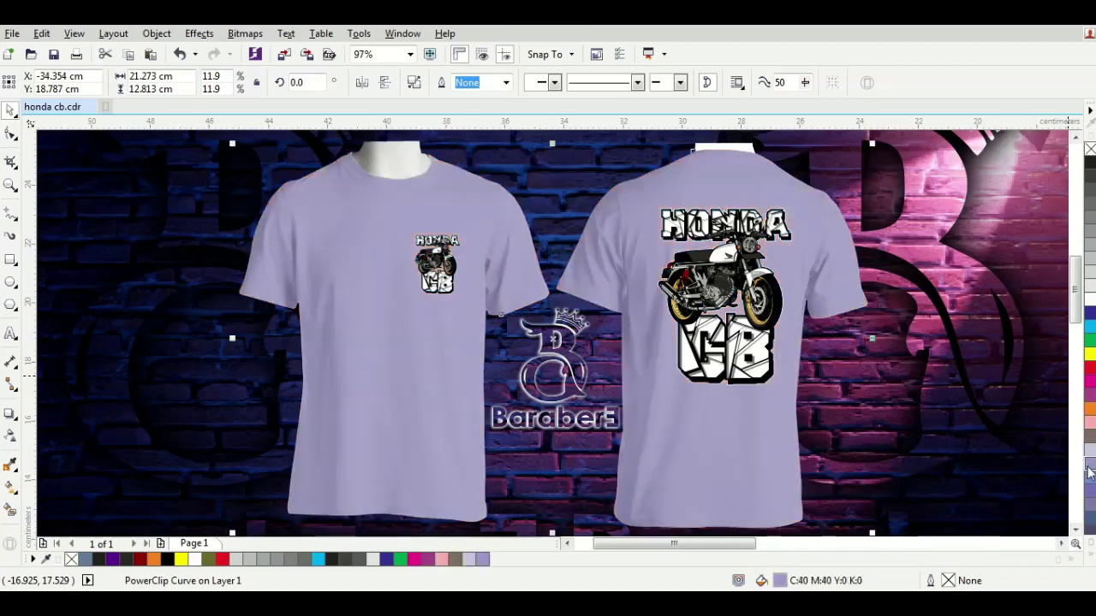
click(1090, 489)
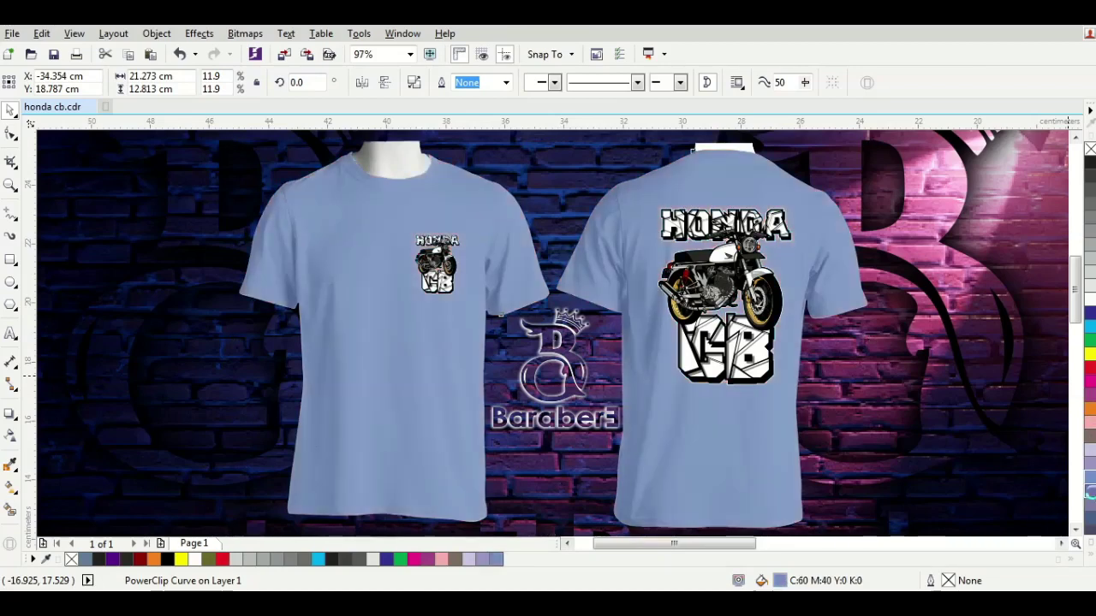
click(1091, 512)
click(1092, 520)
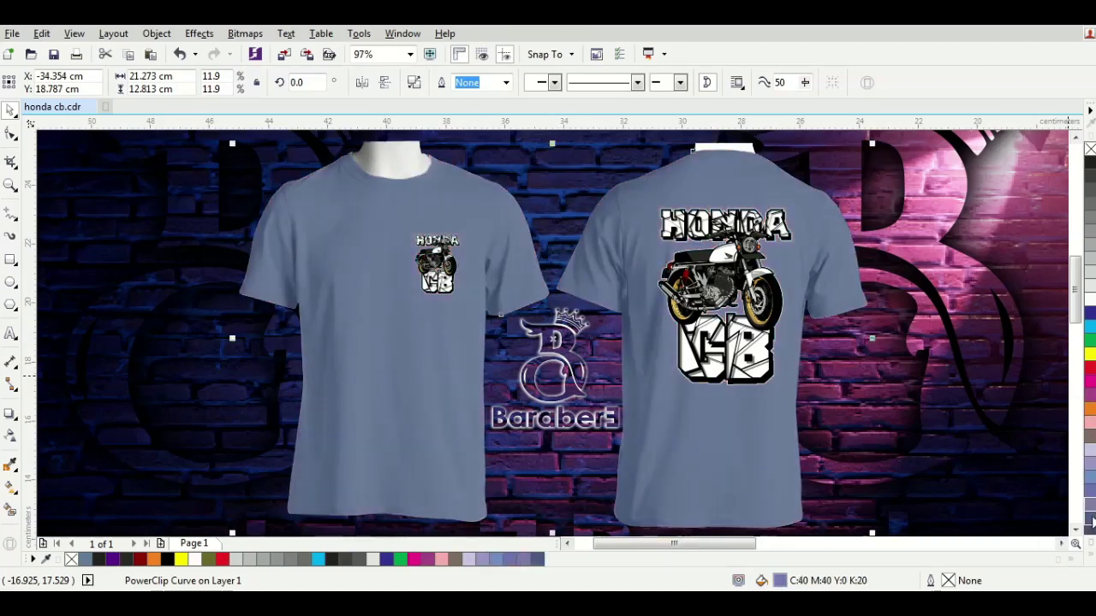
click(1090, 532)
click(1091, 519)
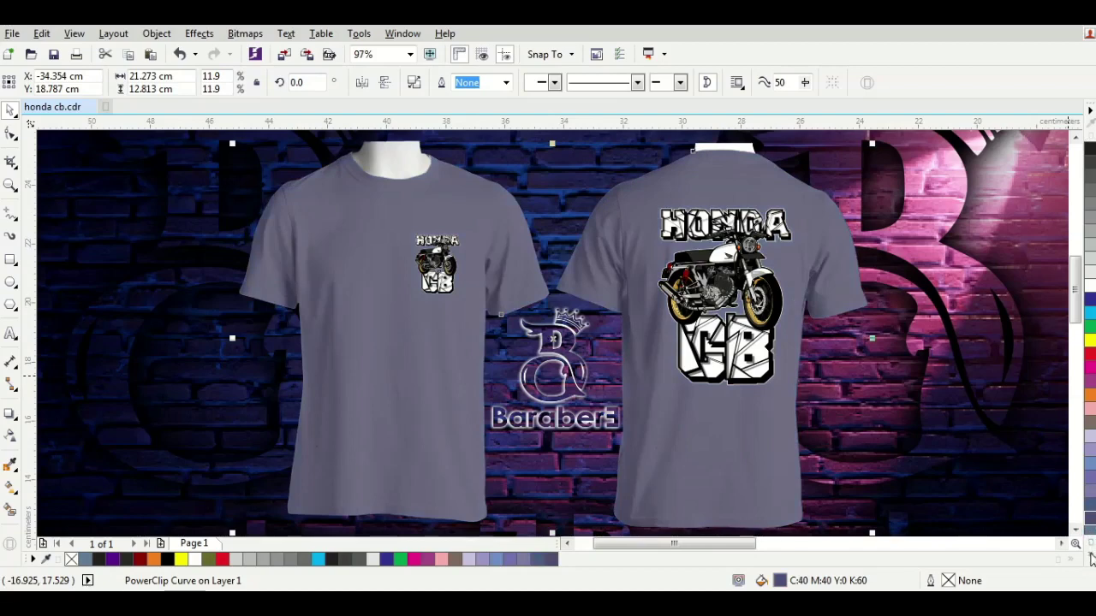
Step: Try blue fills on the T-shirts: grey-blue (C:40 M:20 K:40), bright blue (C:100 M:20) and Ice Blue (C:40)
click(1091, 536)
click(1092, 524)
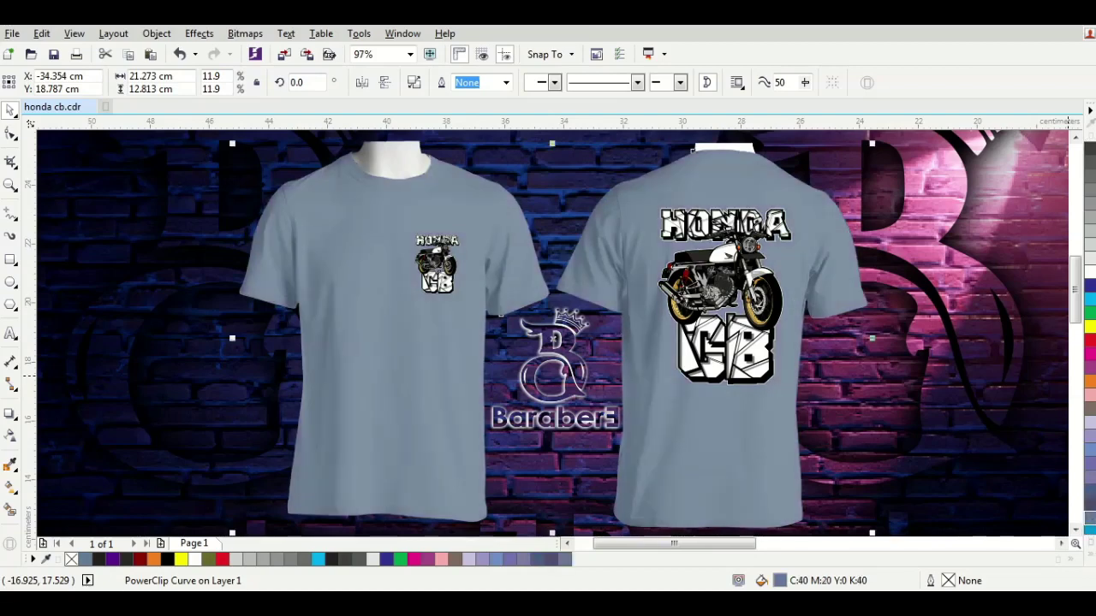
click(1091, 536)
click(1092, 522)
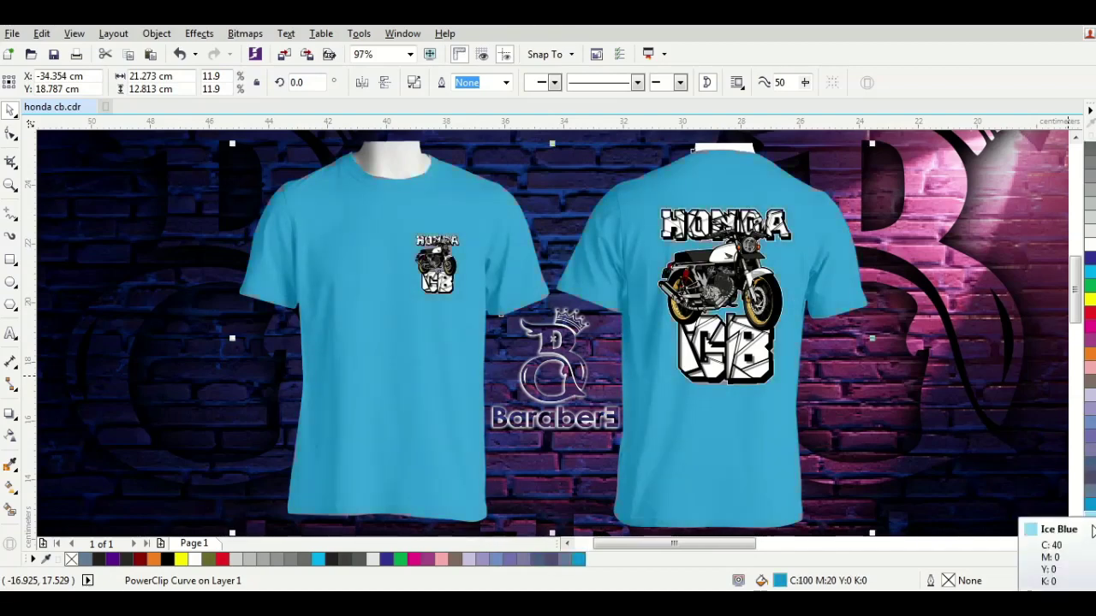
click(1090, 519)
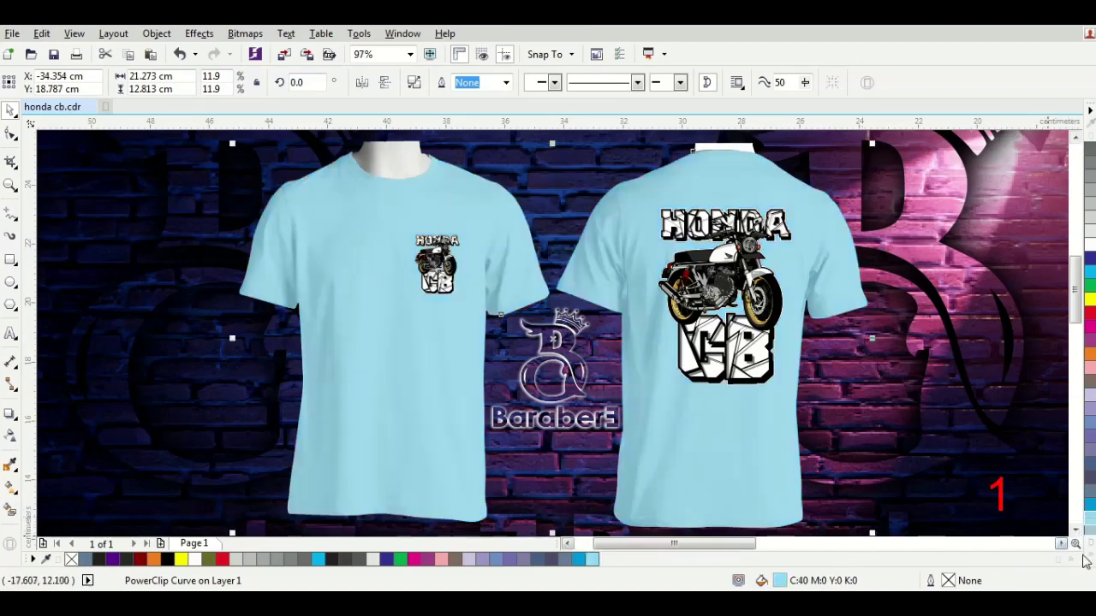
Step: Expand the color palette and try orange (M:60 Y:80), light orange (M:40 Y:60) and peach (M:20 Y:40) fills on the T-shirts
click(1091, 556)
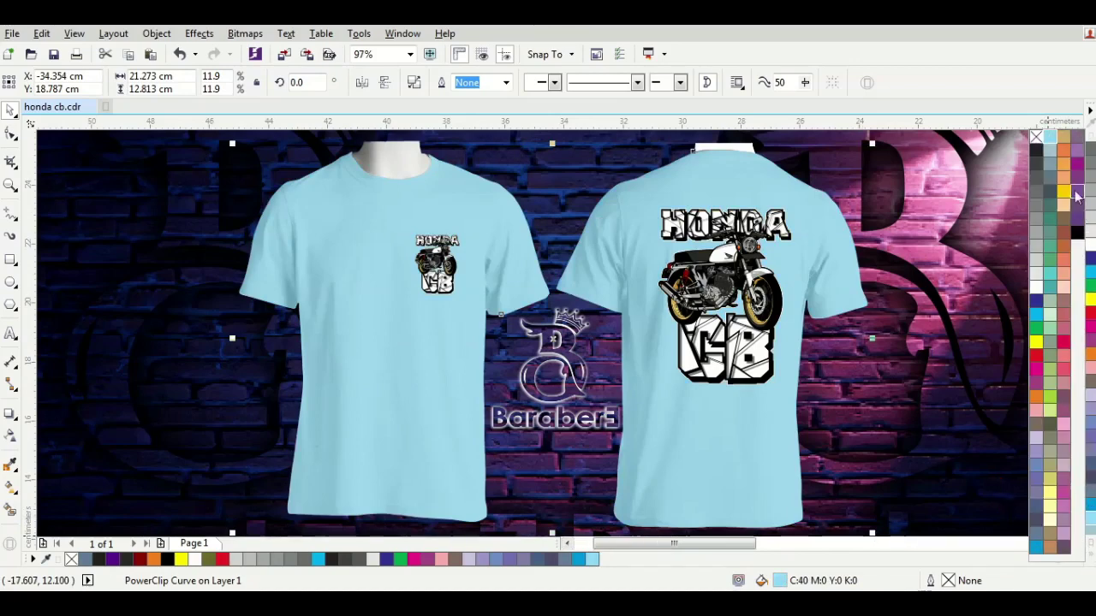
click(1065, 156)
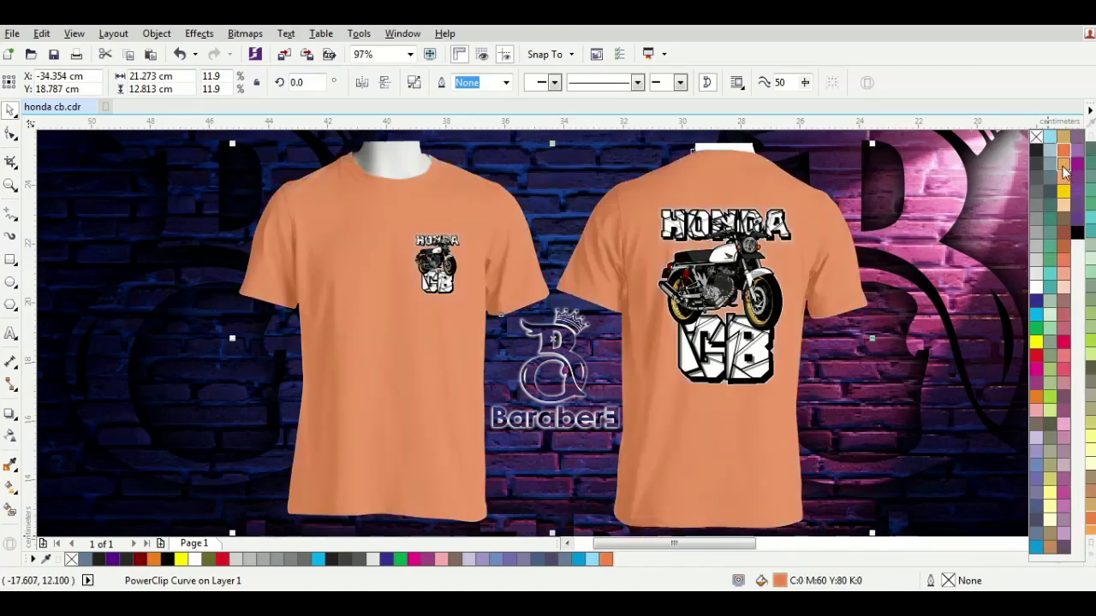
click(1064, 169)
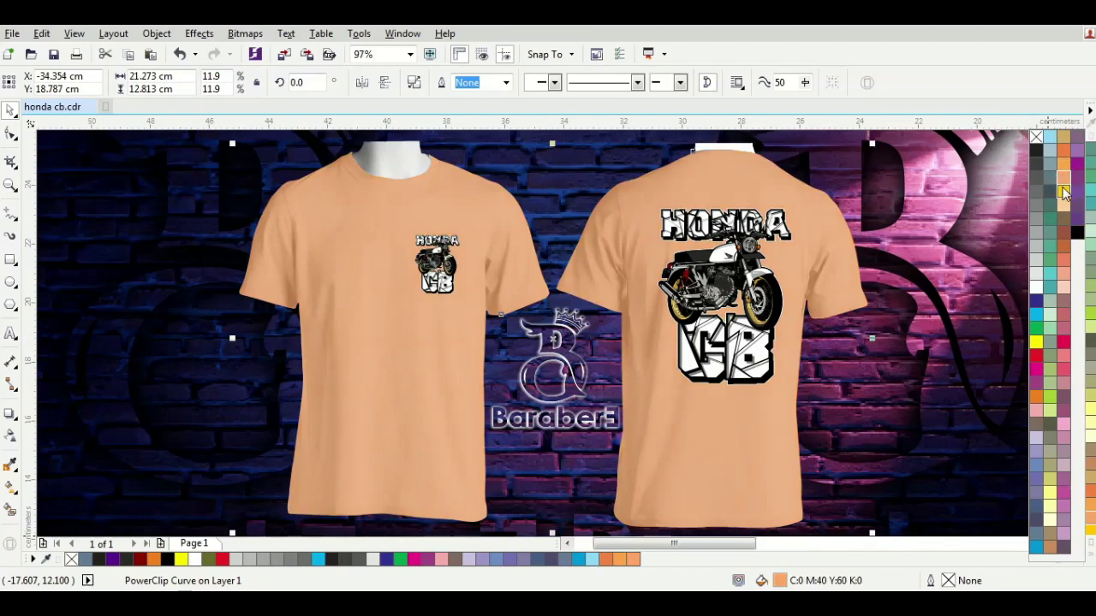
click(1064, 190)
click(1064, 205)
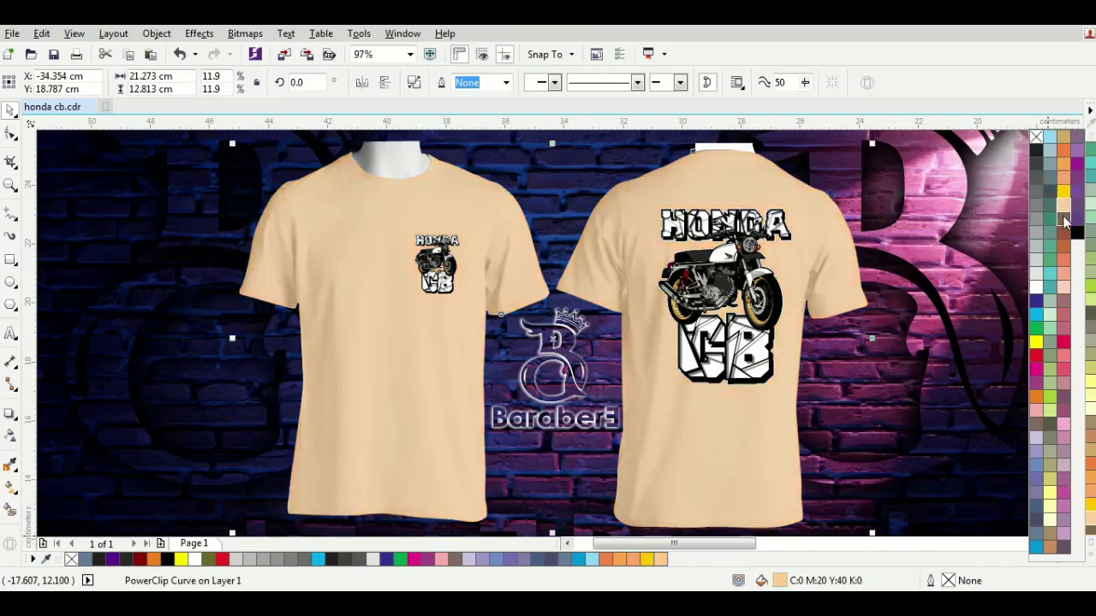
Step: Try brown fills on the T-shirts, and compare pure yellow with deep yellow (C:0 M:20 Y:100 K:0)
click(1065, 220)
click(1064, 231)
click(1065, 192)
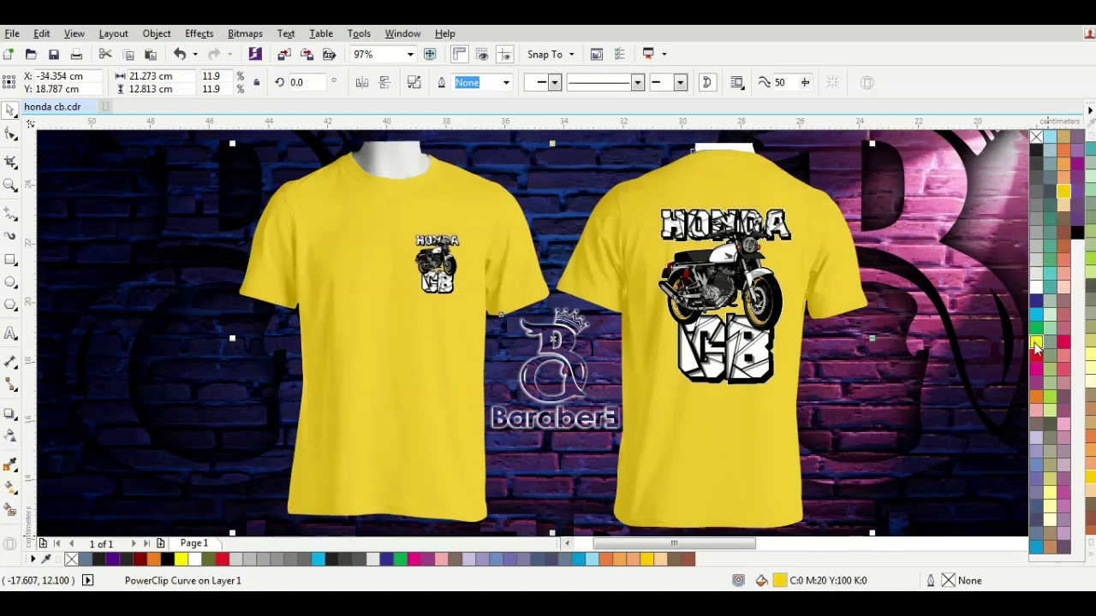
click(1036, 342)
click(1062, 193)
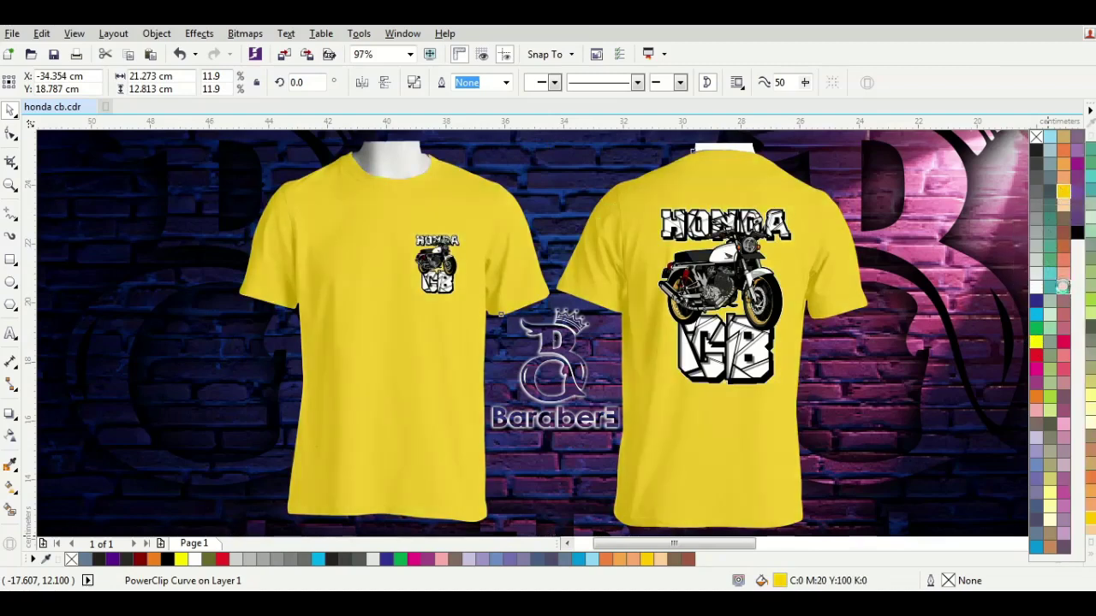
Step: Try rose and crimson fills on the T-shirts, including M:40 Y:20 K:40, M:60 Y:20 K:20, M:100 Y:60 and M:80 Y:40
click(1063, 288)
click(1064, 301)
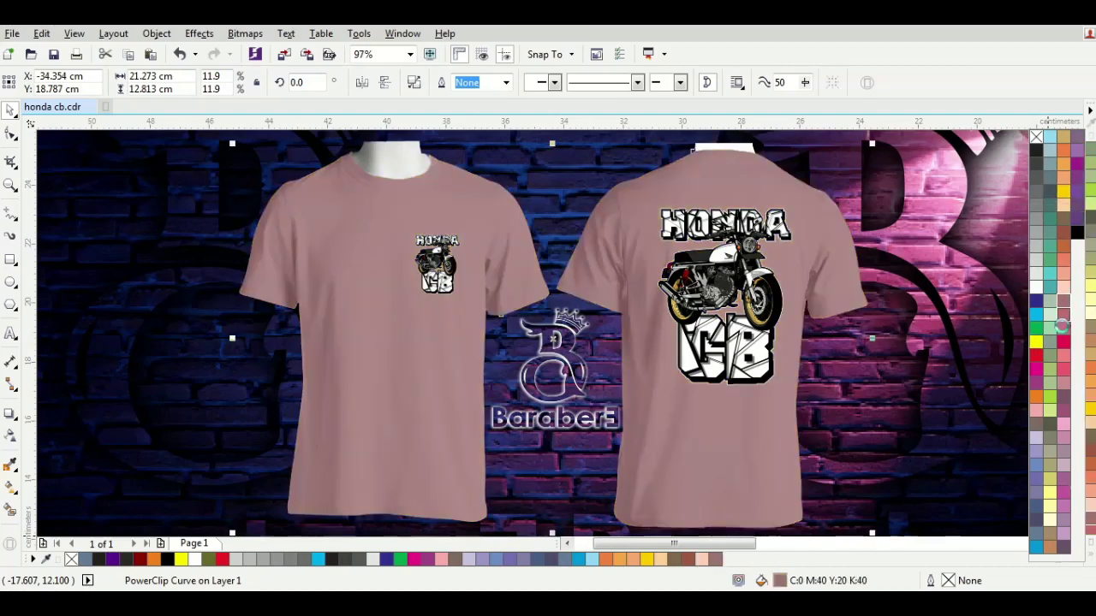
click(1064, 330)
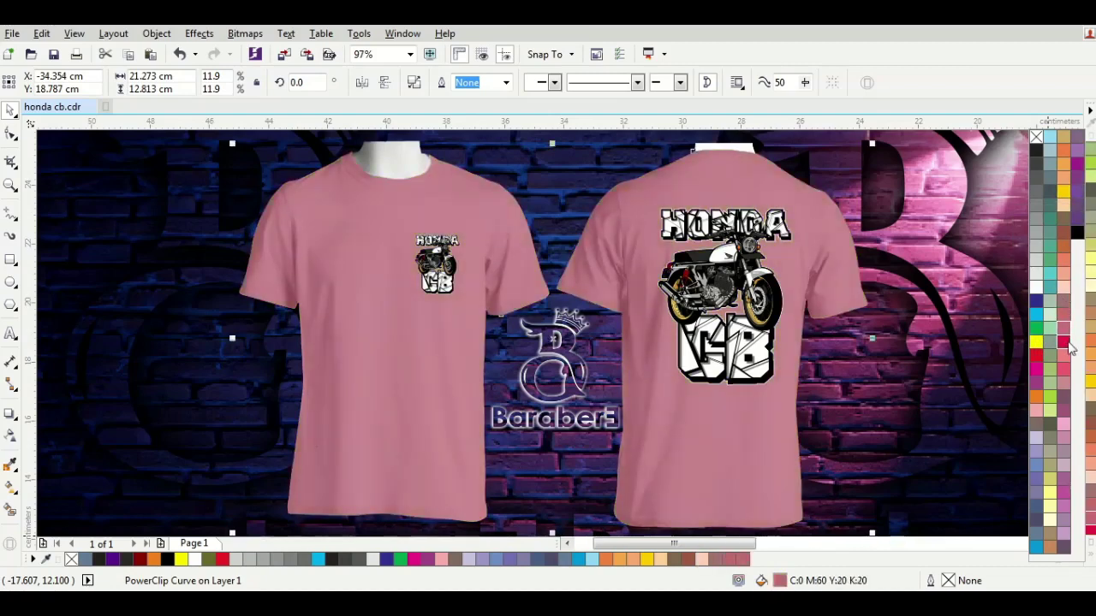
click(1065, 342)
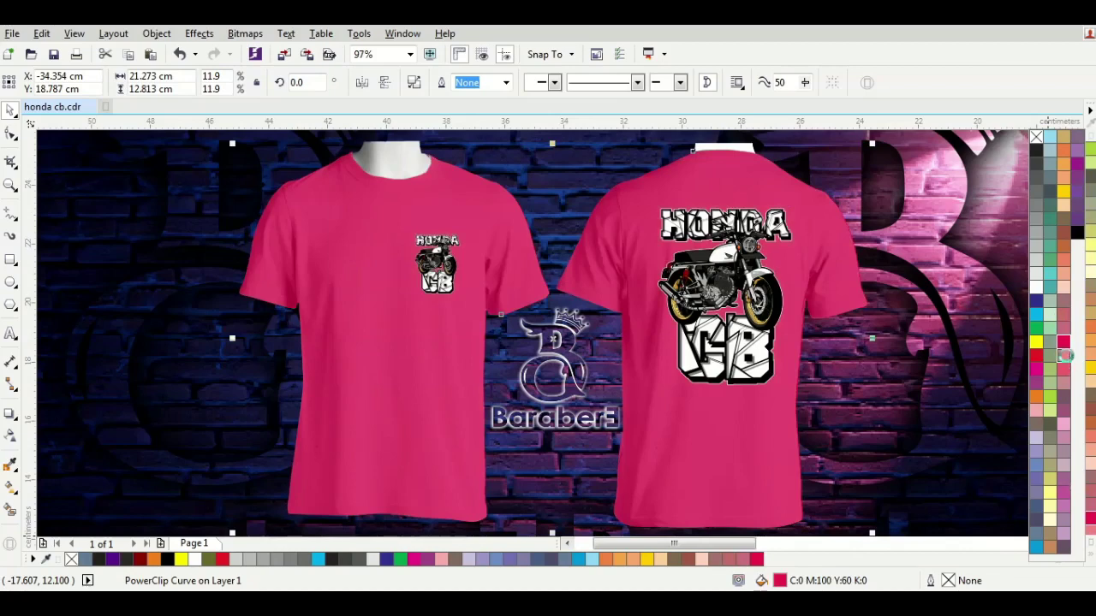
click(1066, 360)
click(1065, 382)
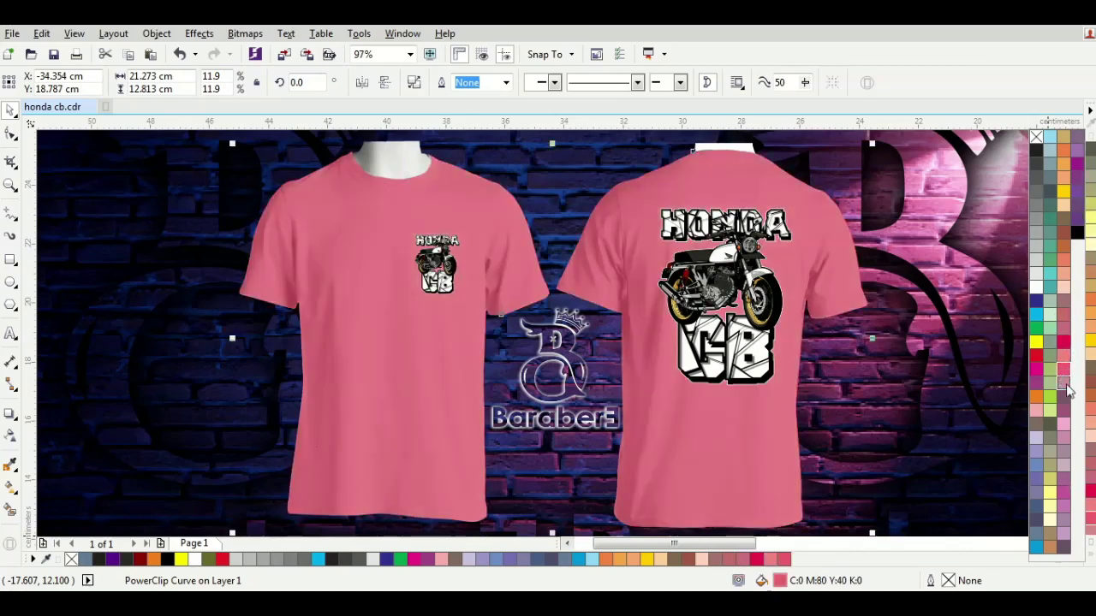
Step: Try soft pink and mauve fills on the T-shirts, including M:40 Y:20 K:20, M:40, M:20 K:40 and M:20 K:20
click(1068, 400)
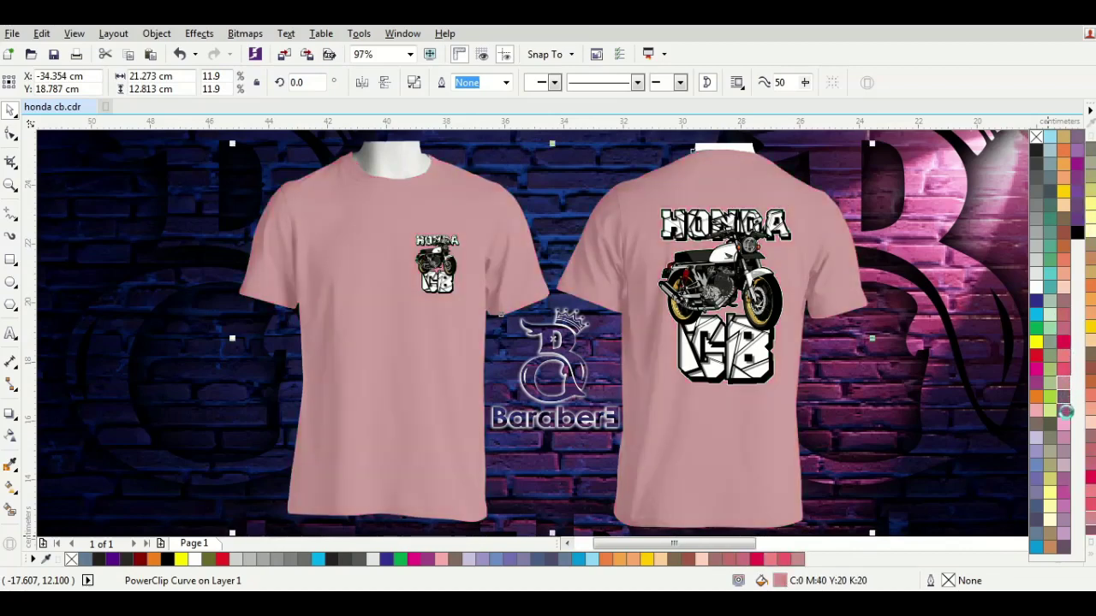
click(1066, 415)
click(1066, 423)
click(1066, 439)
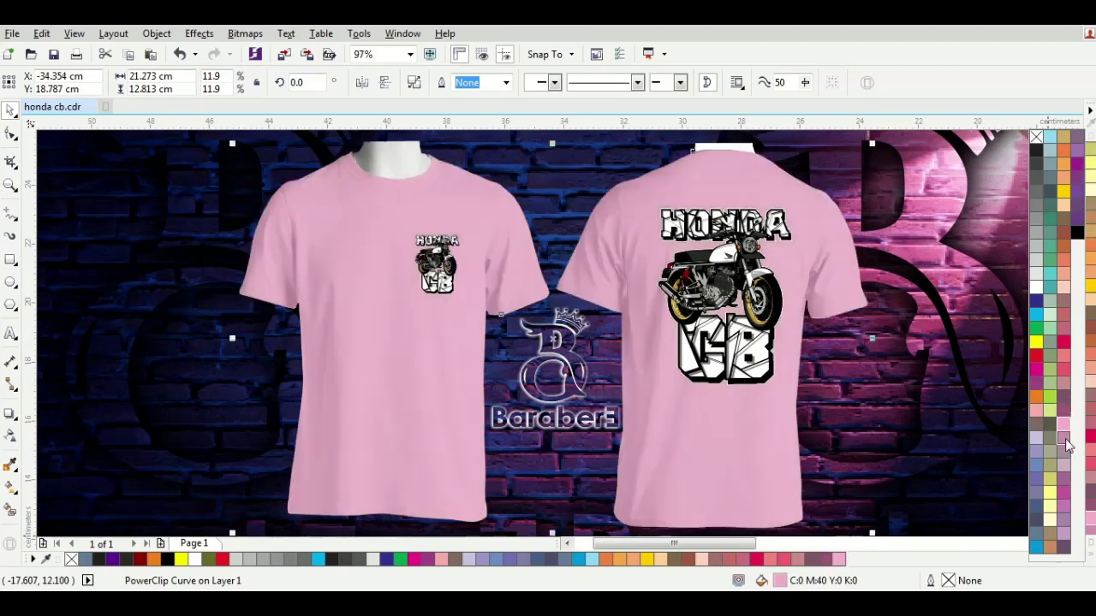
click(1066, 450)
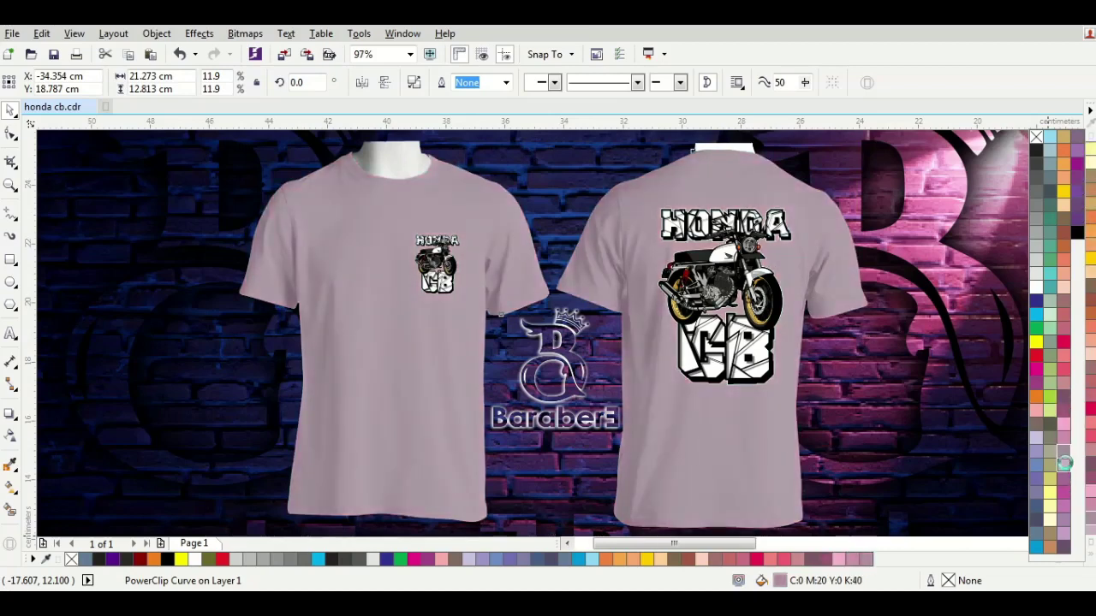
click(1065, 465)
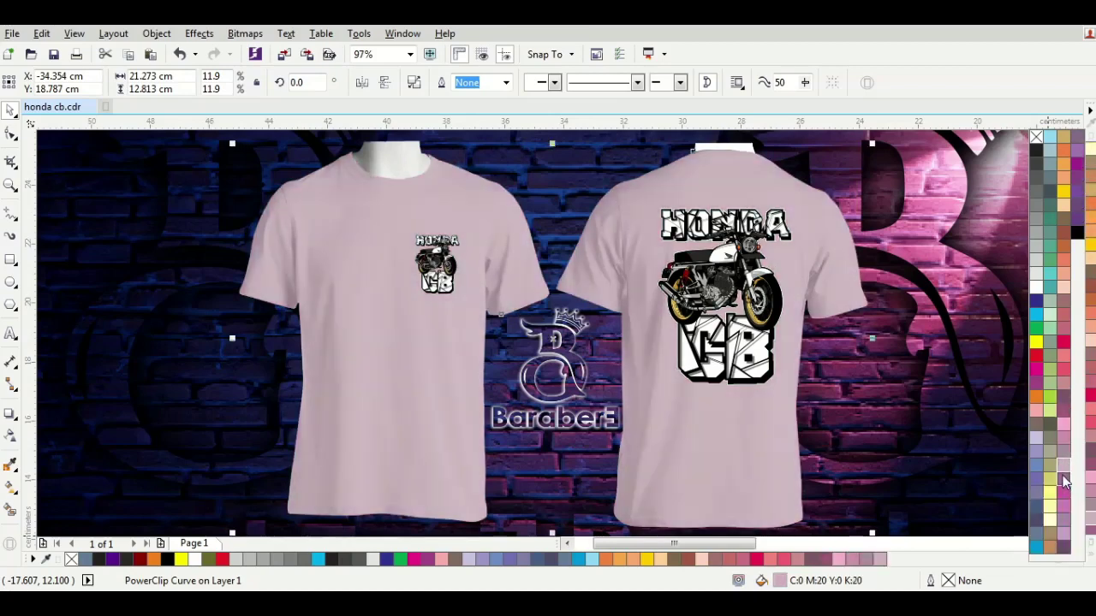
Step: Try purple fills on the T-shirts: C:20 M:80, C:20 M:40 K:20 and C:20 M:40 K:60
click(1065, 493)
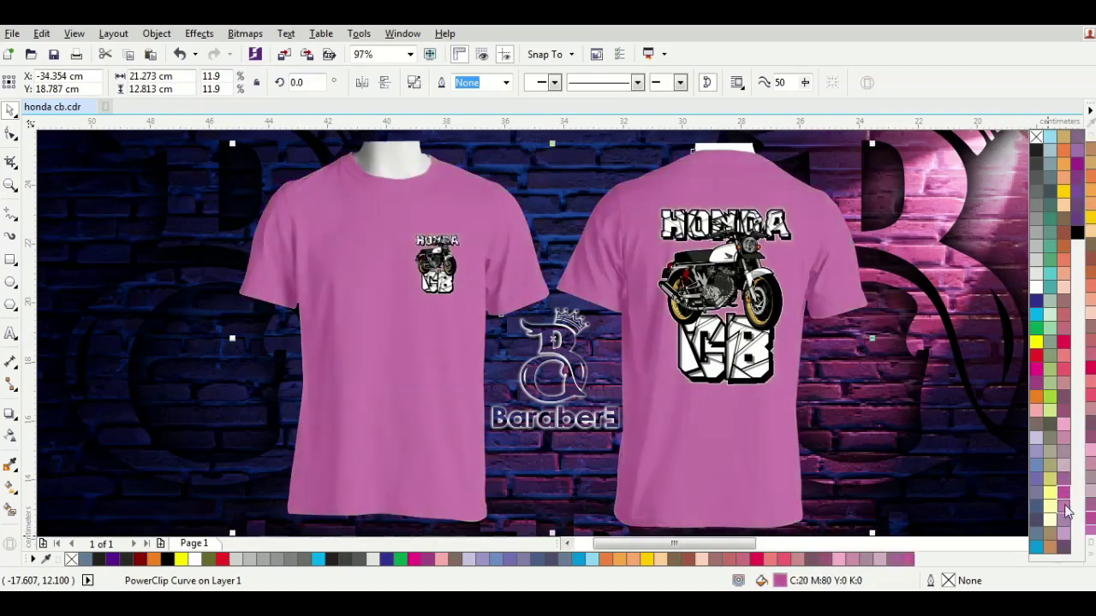
click(1066, 525)
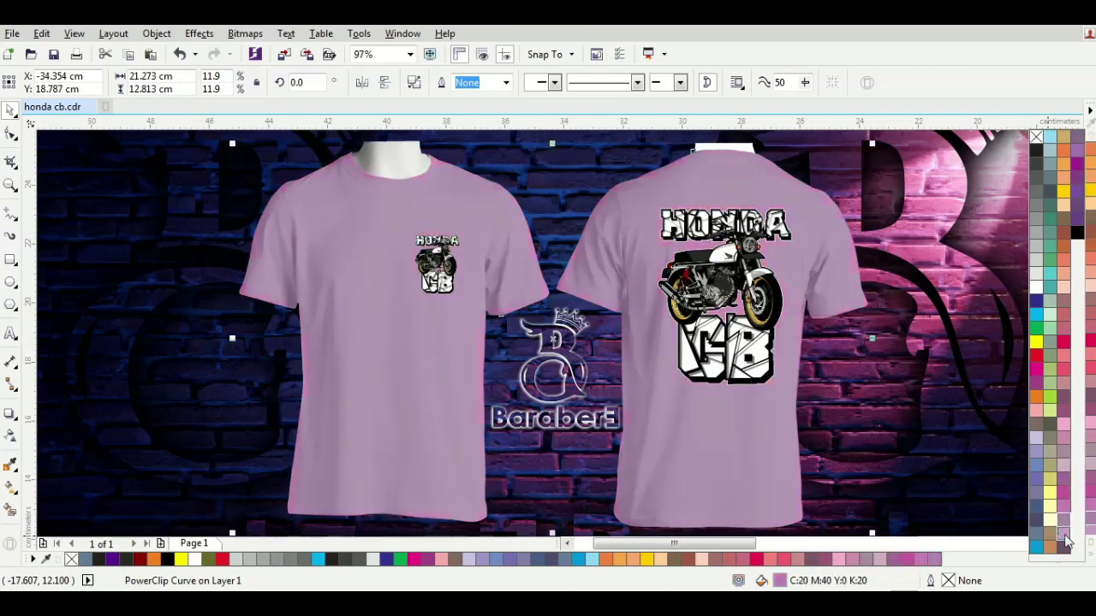
click(1092, 282)
click(1092, 268)
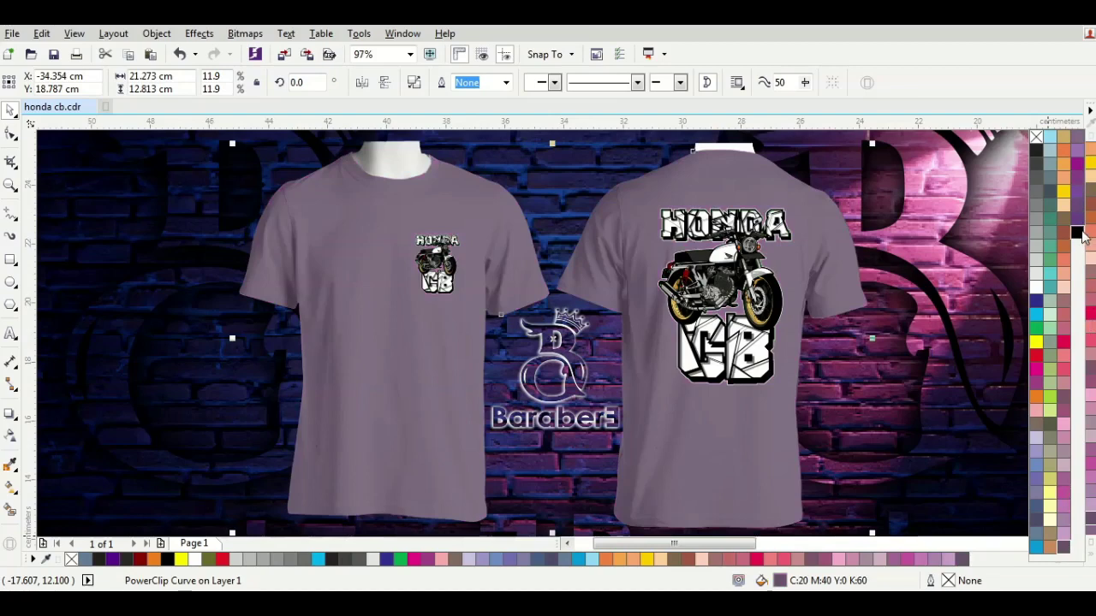
Step: Compare the four-color black (C:100 M:100 Y:100 K:100), Deep Blue (C:60 M:80 K:20) and plain black (K:100) fills on the T-shirts
click(1078, 232)
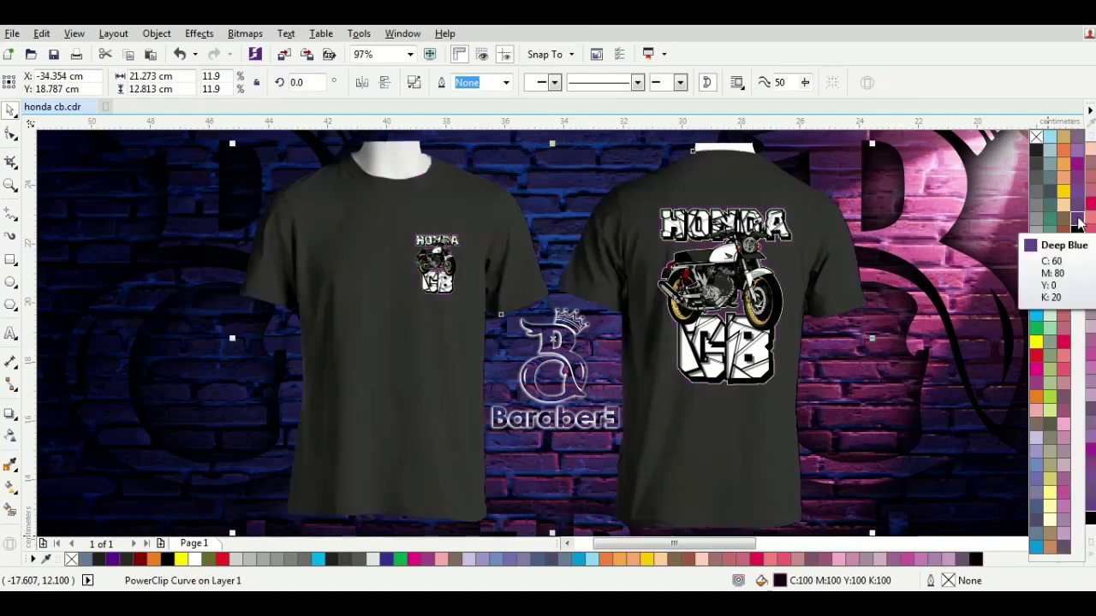
click(1078, 221)
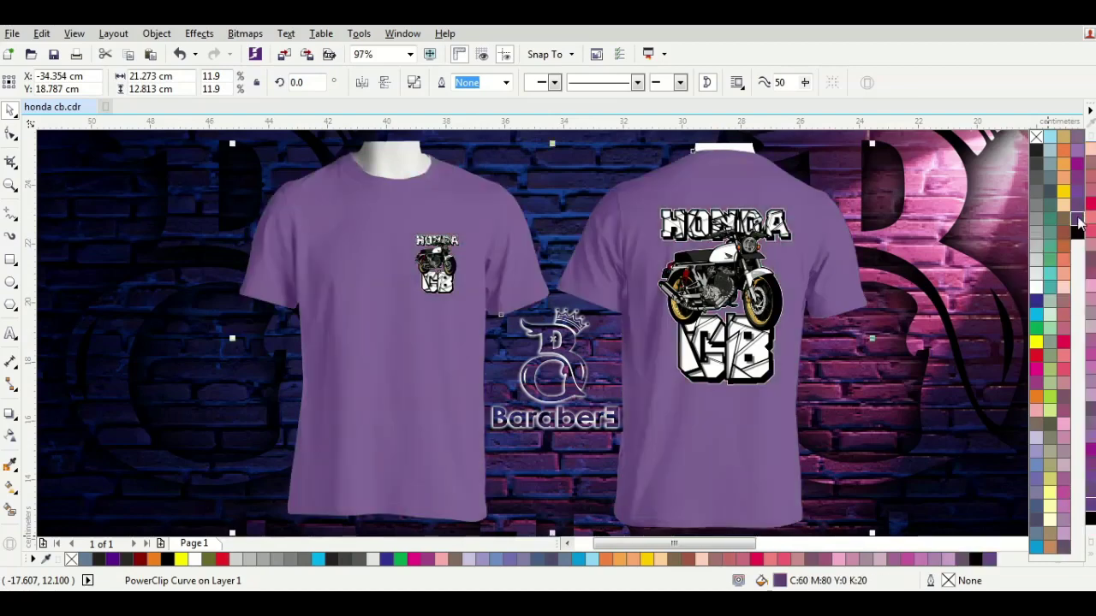
click(1036, 156)
click(1078, 233)
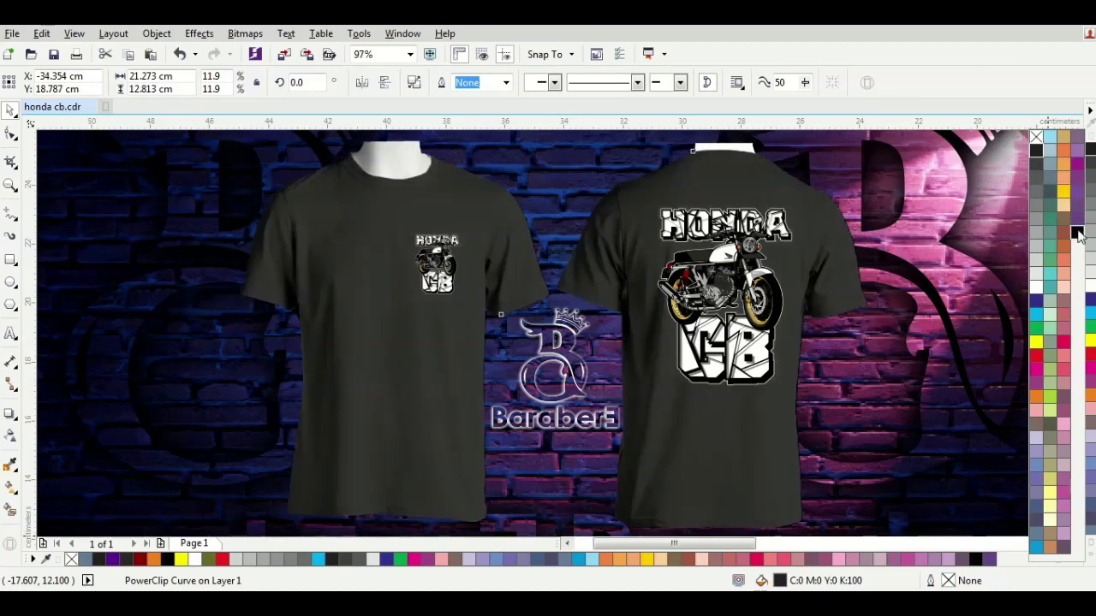
click(1078, 234)
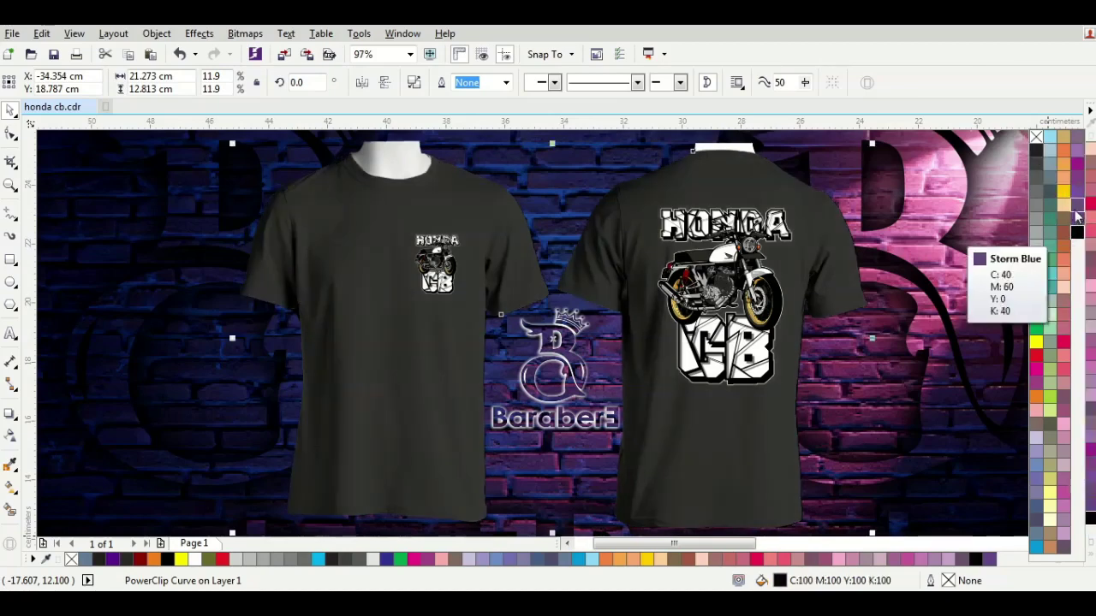
Step: Try a violet fill (C:60 M:80) on the T-shirts, and fill them with purple (C:40 M:100 Y:0 K:0)
click(1077, 217)
click(1076, 190)
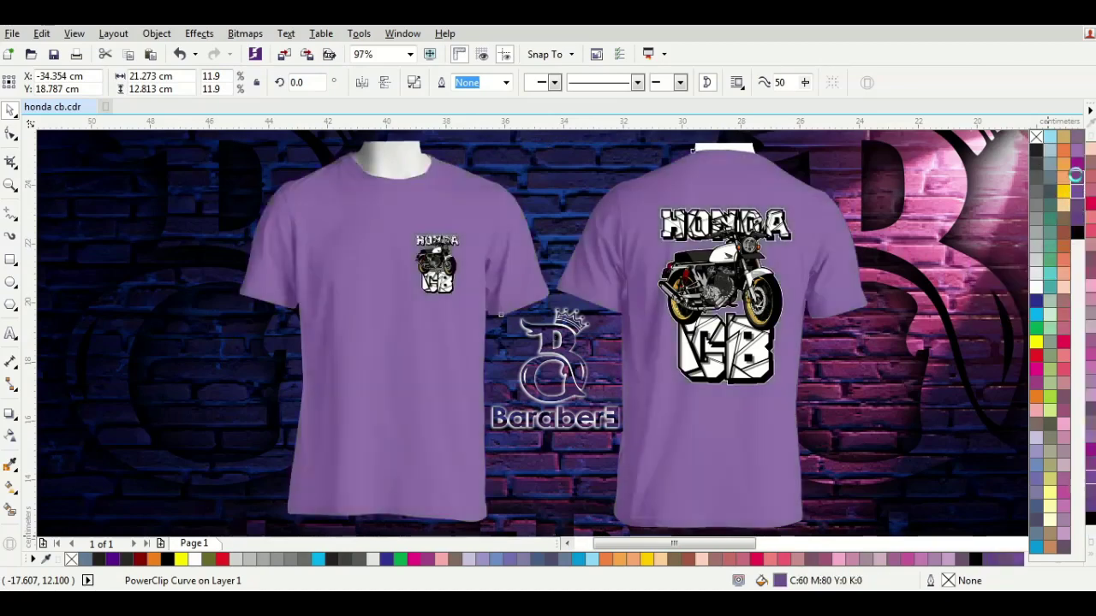
click(1077, 163)
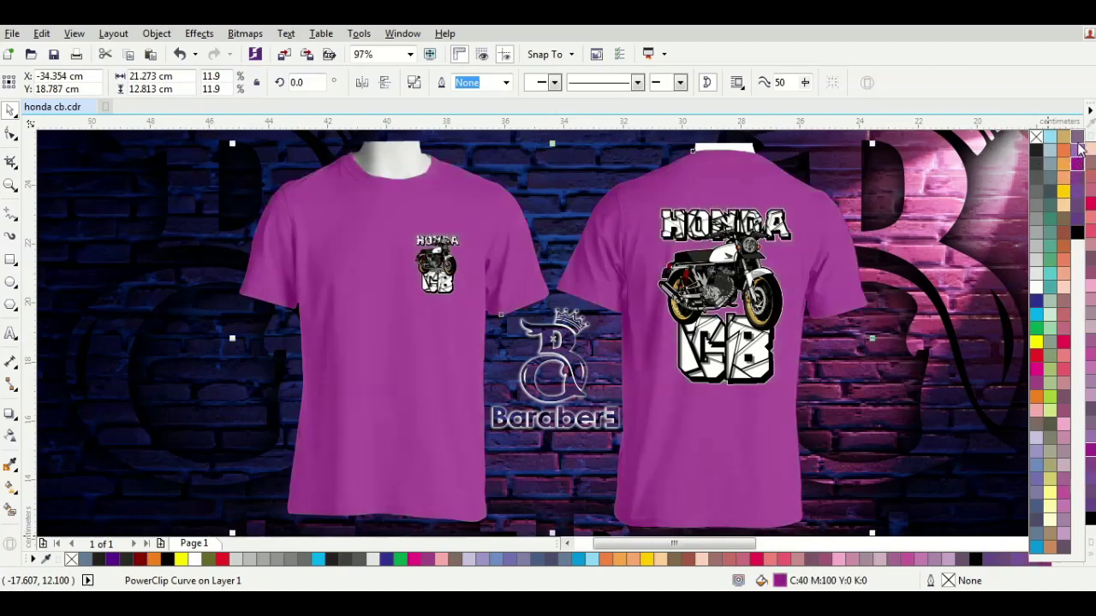
Step: Try a light violet fill (C:40 M:60) on the T-shirts, and fill them with magenta (M:100)
click(1078, 142)
click(1078, 152)
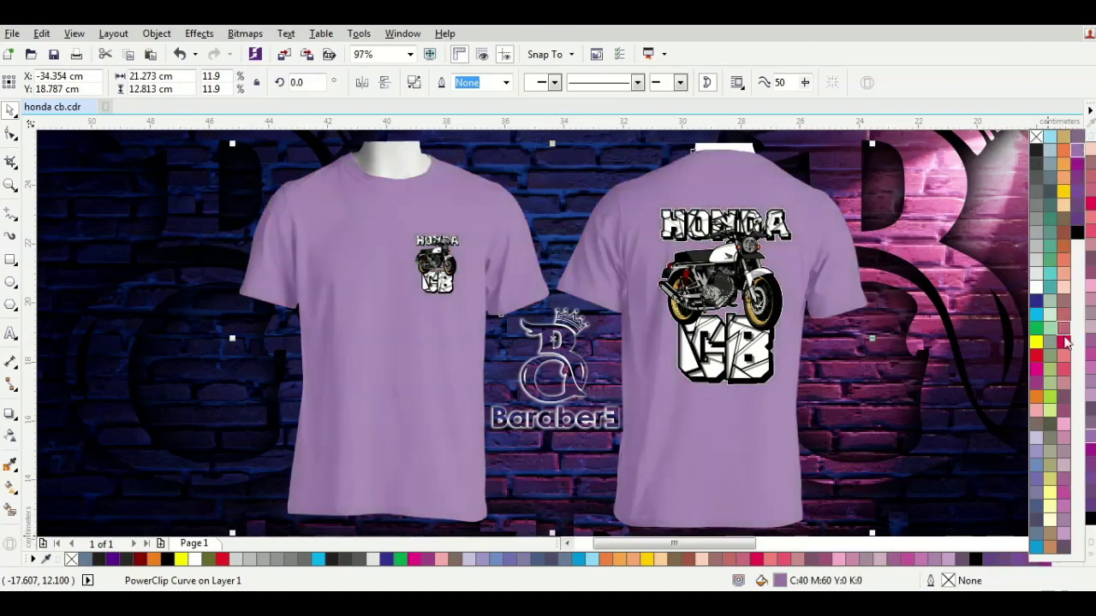
click(1037, 376)
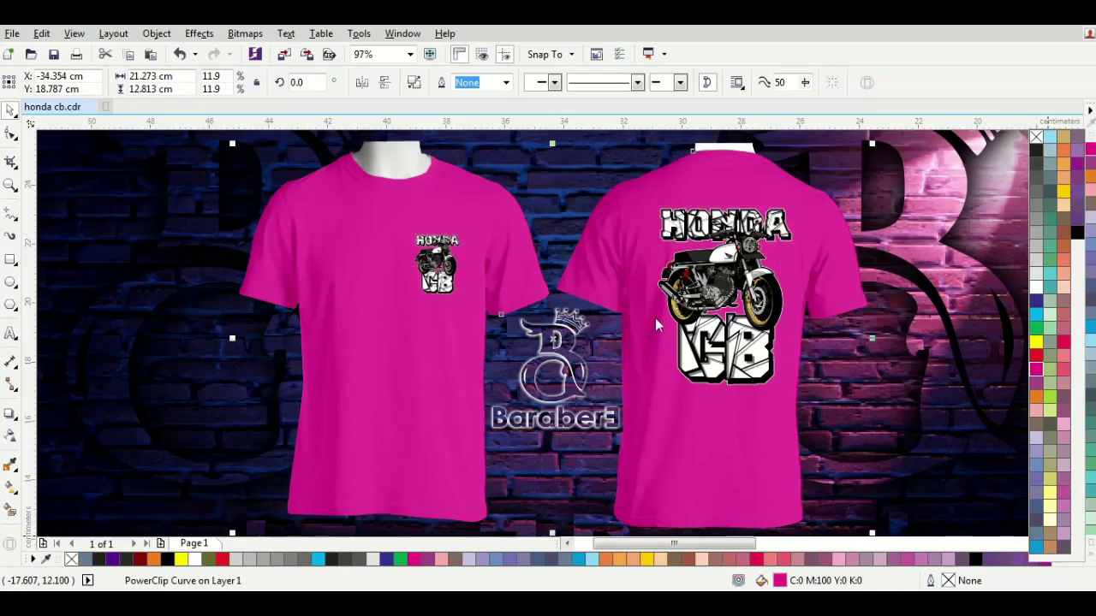
Step: Zoom to the selected black Honda CB poster artwork and show it in a full-screen preview
scroll(566, 315, down, 2)
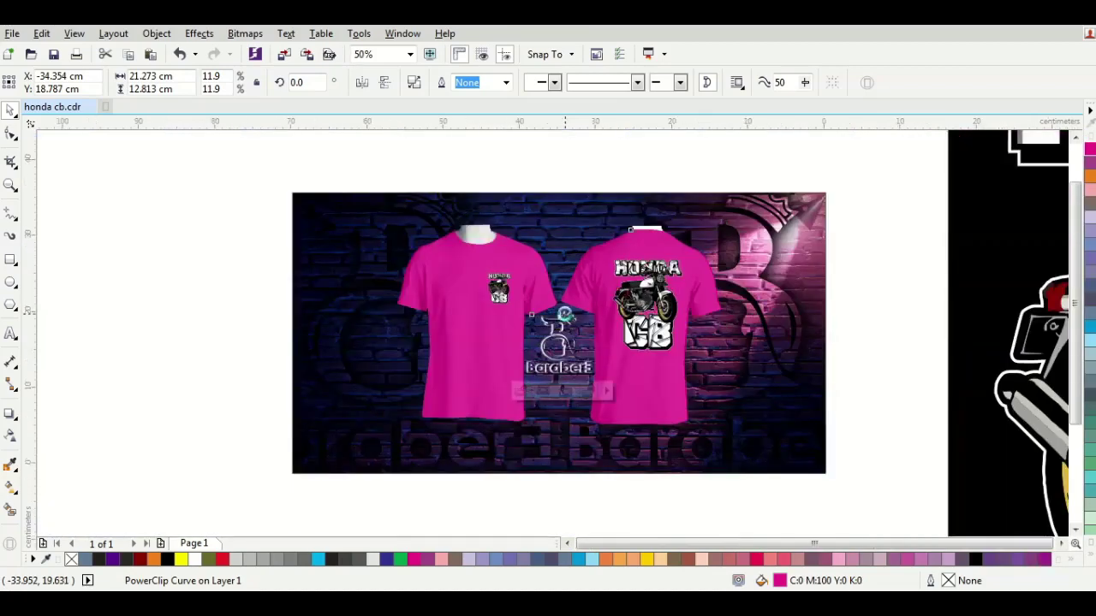
click(618, 227)
scroll(563, 208, down, 1)
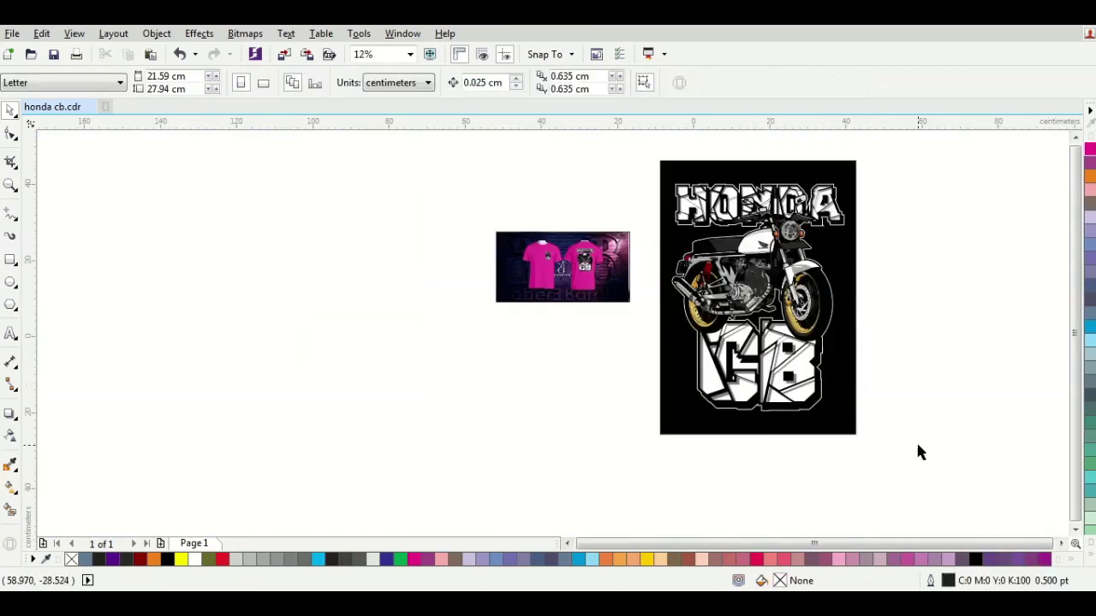
drag(919, 449, 639, 152)
click(409, 55)
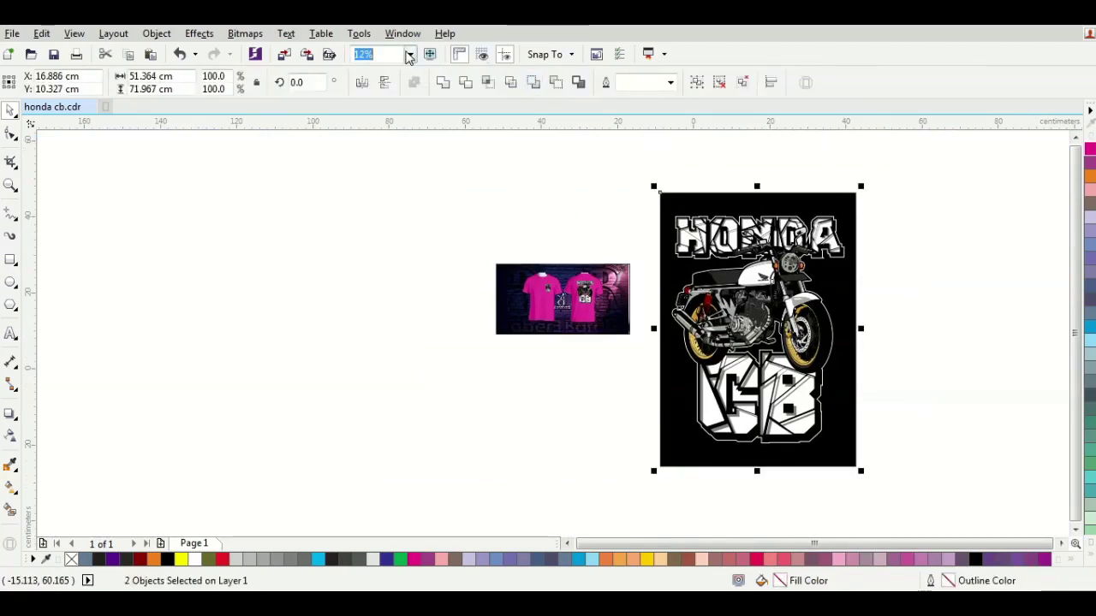
click(377, 80)
click(429, 54)
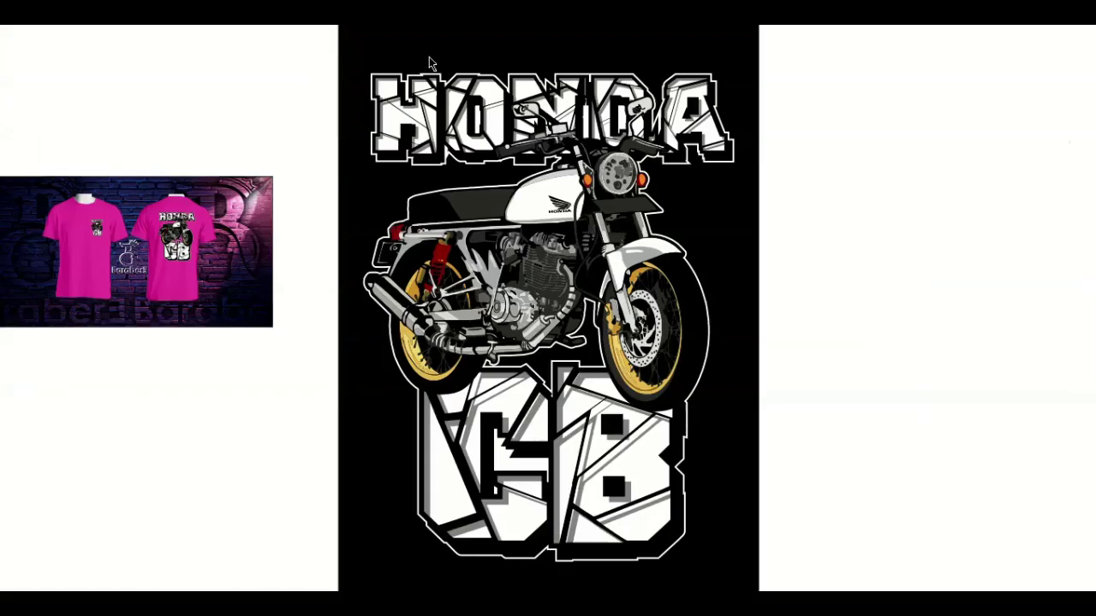